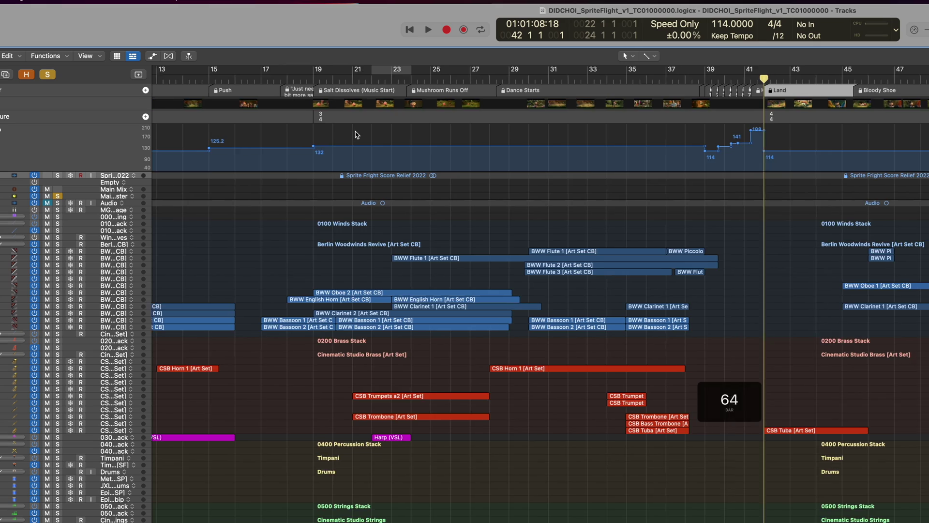
View the tempo map around bars 53 to 77 and open the tempo list of the SpriteFlight project
{"action": "scroll", "coordinate": [355, 134], "scroll_direction": "right", "scroll_amount": 10}
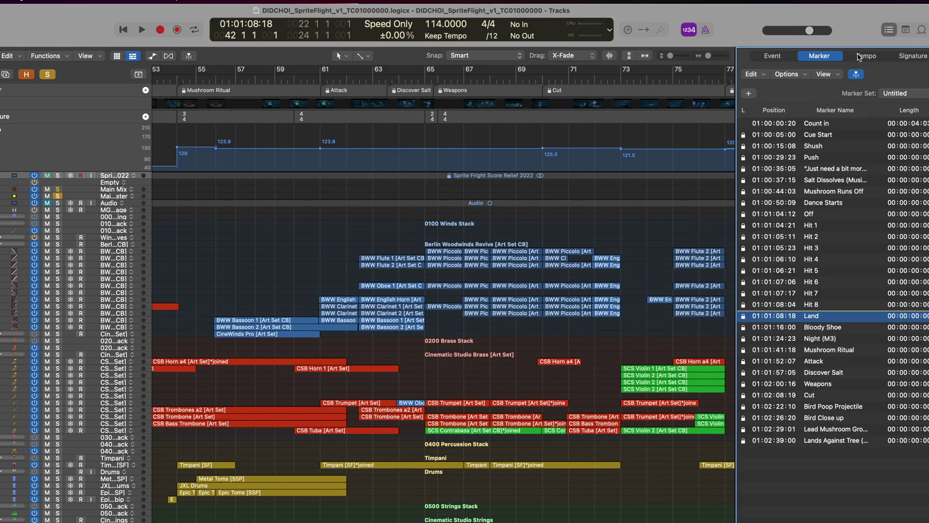
{"action": "left_click", "coordinate": [859, 58]}
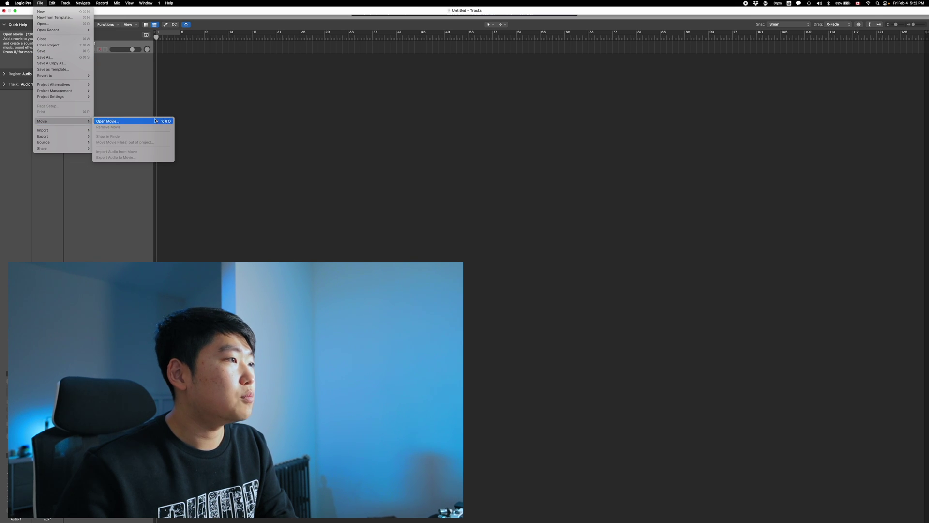
Open the movie Tempo Map Exercise 1.m4v in the untitled project
{"action": "left_click", "coordinate": [155, 121]}
{"action": "double_click", "coordinate": [406, 104]}
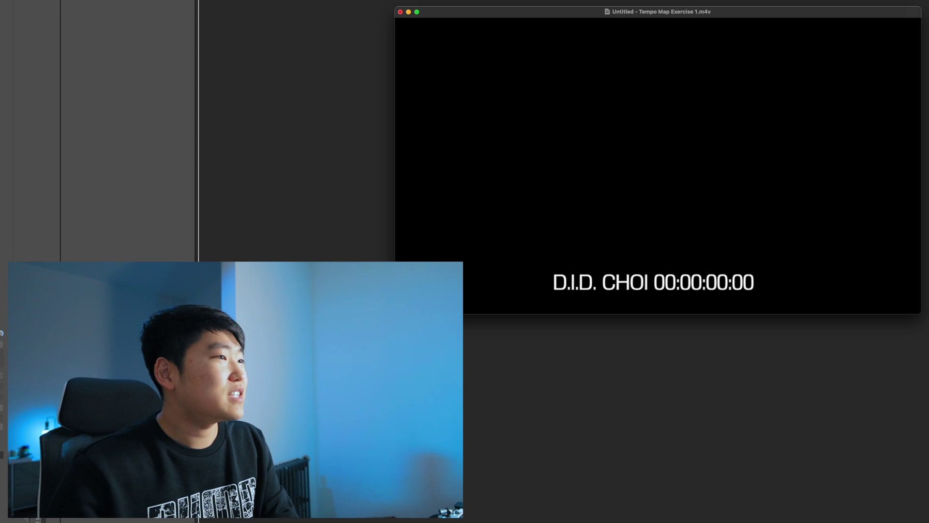
{"action": "mouse_move", "coordinate": [630, 192]}
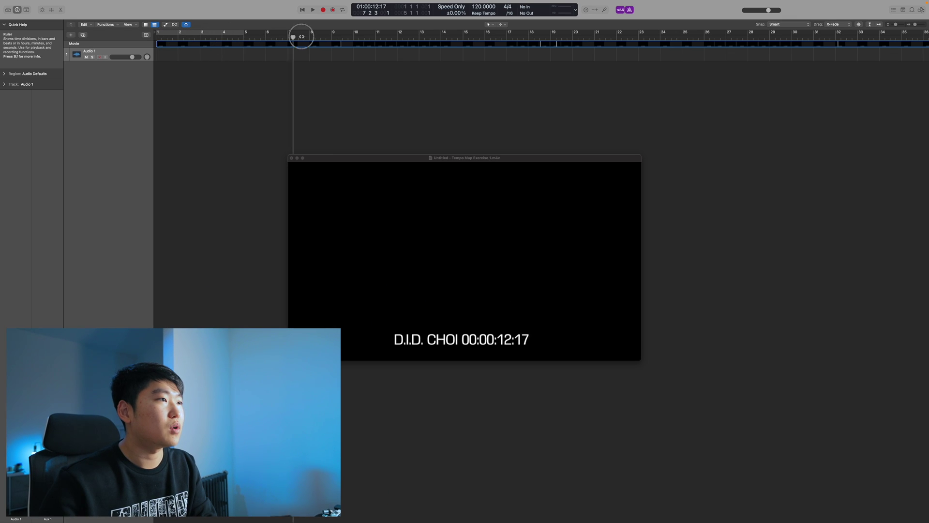
Scrub through the opening of the movie to the first streamer and bring the playhead back to the project start
{"action": "mouse_move", "coordinate": [301, 37]}
{"action": "left_mouse_down"}
{"action": "mouse_move", "coordinate": [332, 36]}
{"action": "mouse_move", "coordinate": [306, 37]}
{"action": "left_mouse_up"}
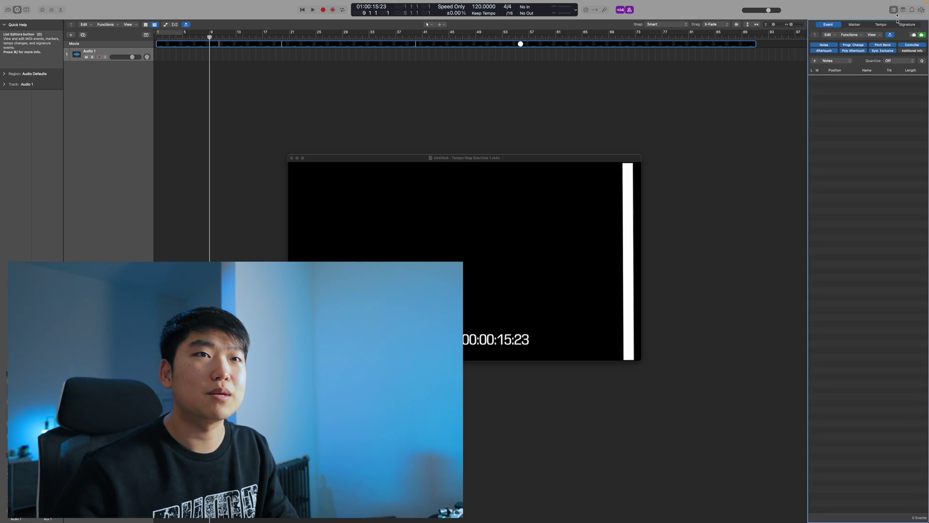
{"action": "scroll", "coordinate": [273, 40], "scroll_direction": "up", "scroll_amount": 3}
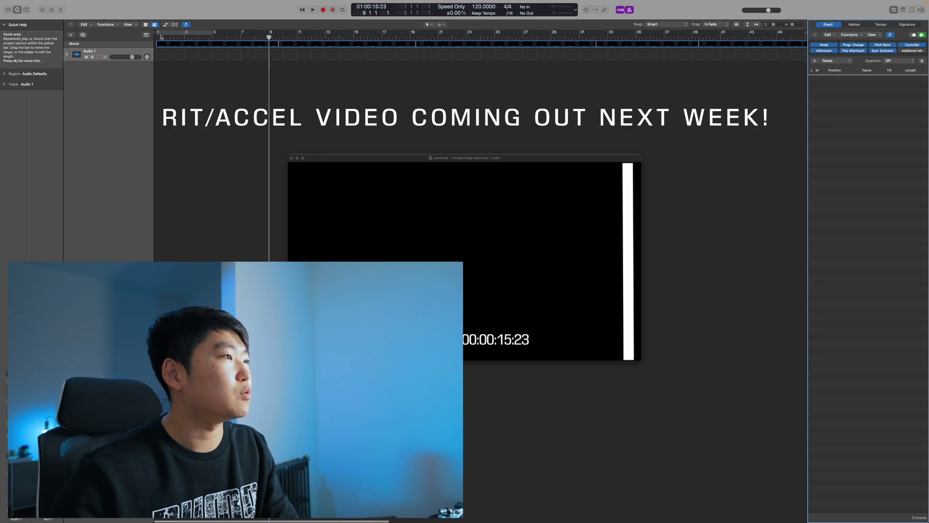
{"action": "left_click", "coordinate": [154, 38]}
{"action": "left_click", "coordinate": [156, 38]}
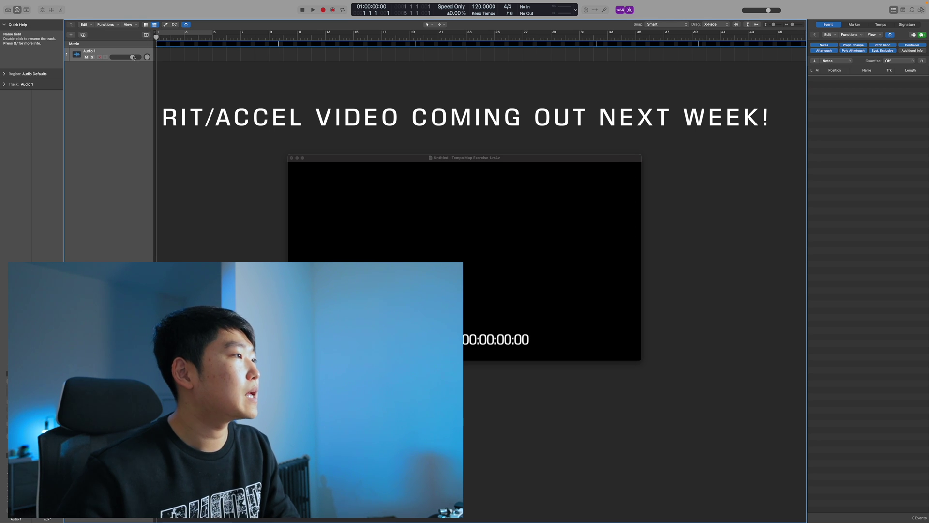
{"action": "scroll", "coordinate": [185, 53], "scroll_direction": "down", "scroll_amount": 3}
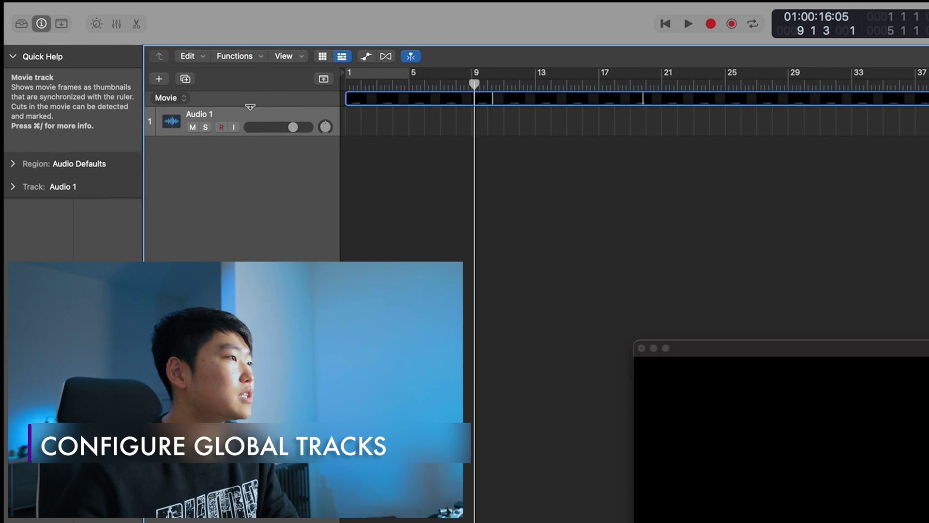
Add the Marker, Tempo and Signature global tracks alongside the Movie track
{"action": "right_click", "coordinate": [108, 43]}
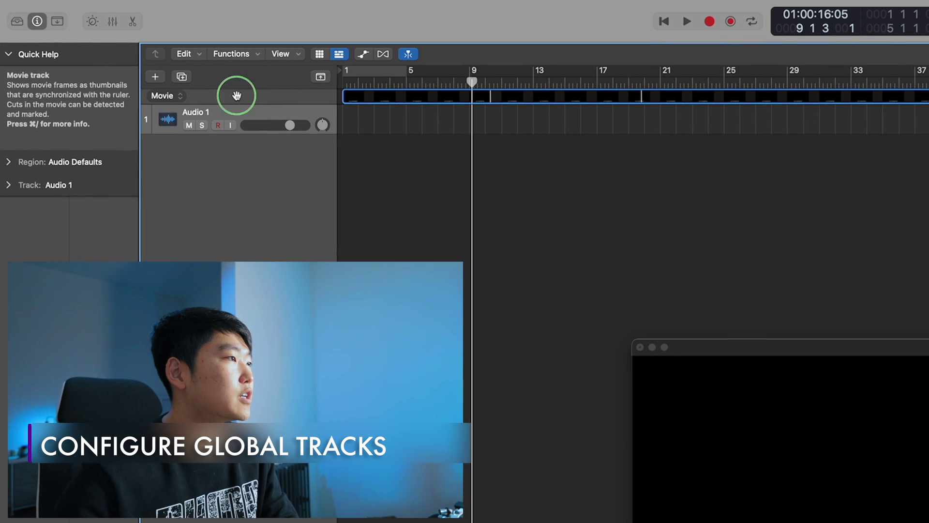
{"action": "left_click", "coordinate": [288, 116]}
{"action": "right_click", "coordinate": [235, 93]}
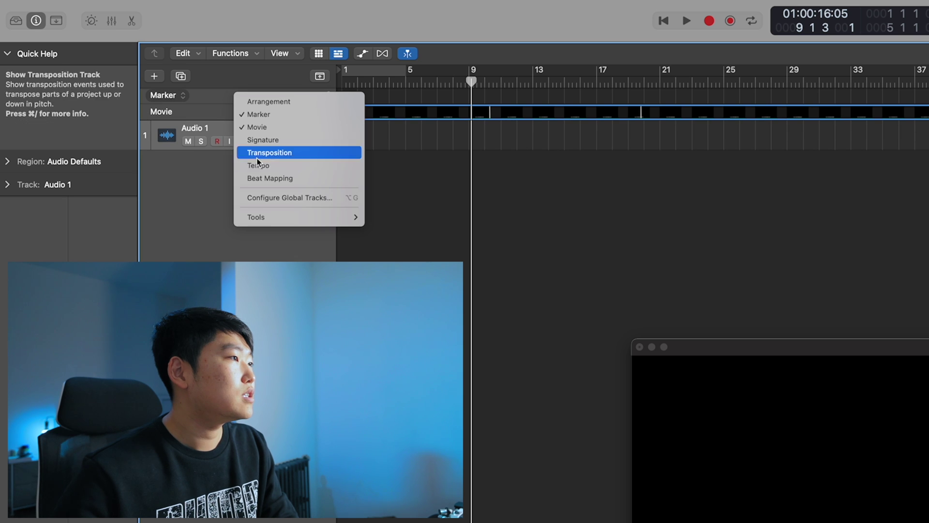
{"action": "left_click", "coordinate": [258, 166]}
{"action": "right_click", "coordinate": [243, 95]}
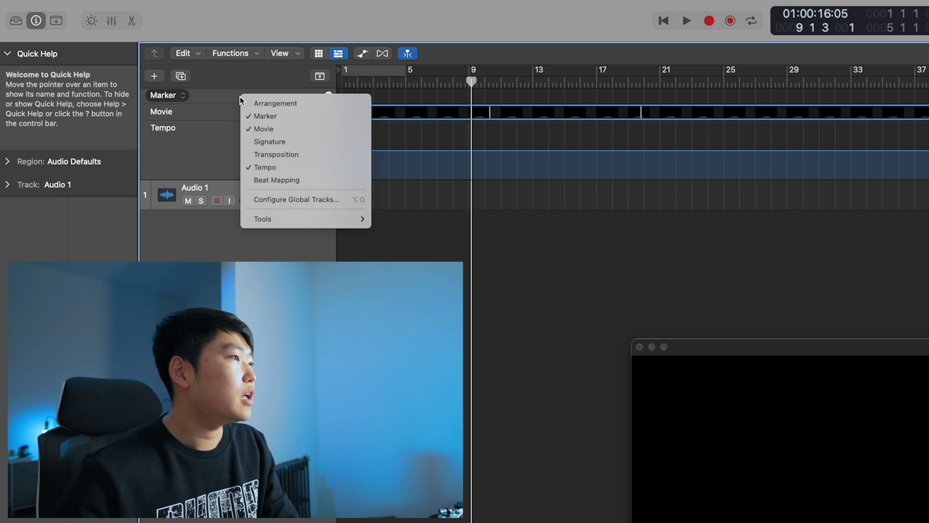
{"action": "left_click", "coordinate": [296, 141]}
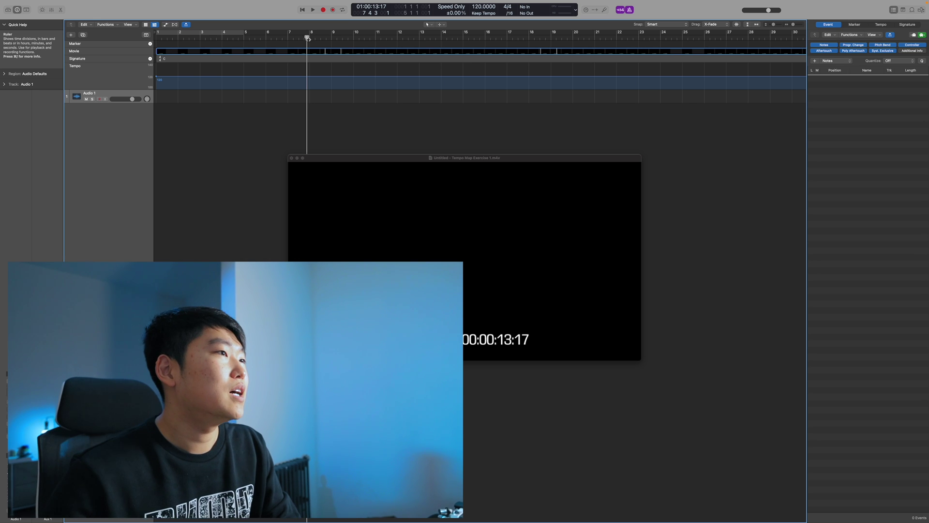
Position the playhead frame by frame on the first punch at 01:00:16:02 and create a marker there
{"action": "left_click_drag", "start_coordinate": [306, 37], "coordinate": [328, 38]}
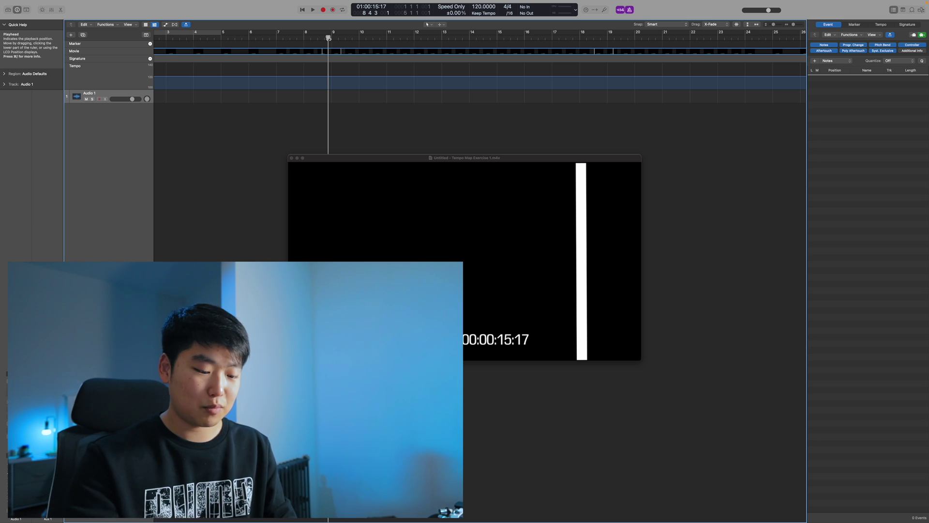
{"action": "left_click_drag", "start_coordinate": [328, 38], "coordinate": [329, 38]}
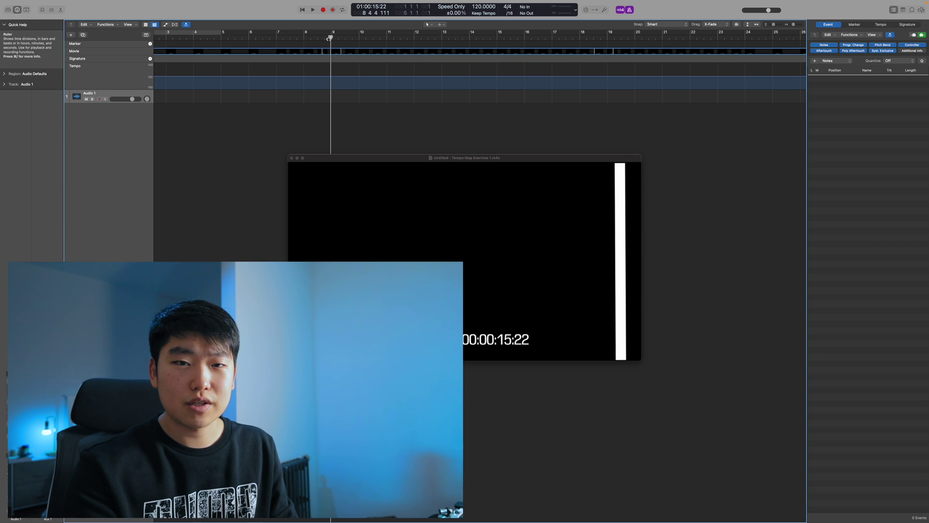
{"action": "key", "text": "super+period"}
{"action": "key", "text": "super+period"}
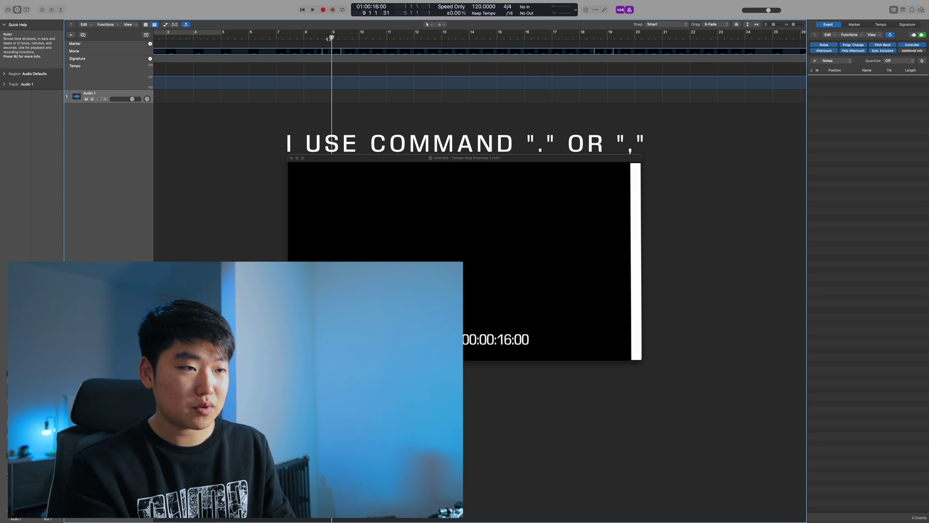
{"action": "key", "text": "super+comma"}
{"action": "right_click", "coordinate": [329, 38]}
{"action": "left_click", "coordinate": [288, 110]}
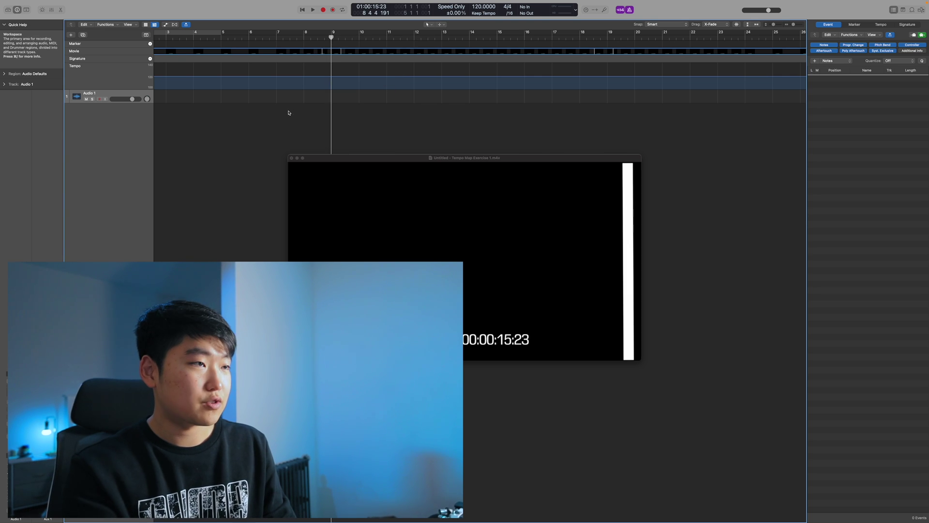
{"action": "key", "text": "super+period"}
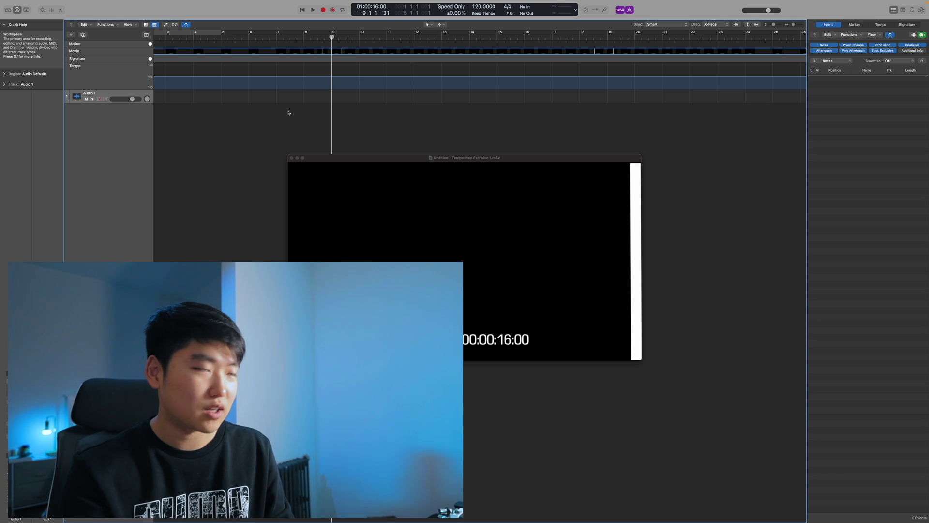
{"action": "key", "text": "super+period"}
{"action": "key", "text": "super+period"}
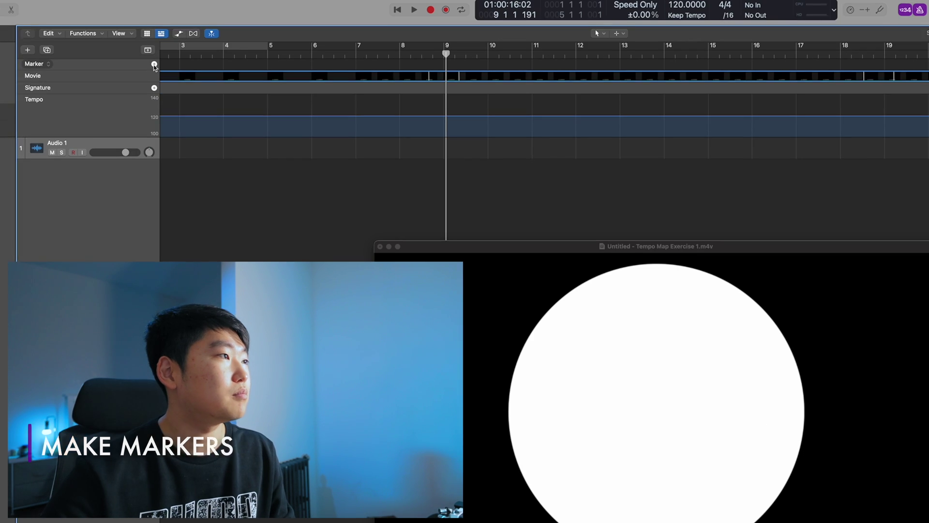
{"action": "left_click", "coordinate": [150, 44]}
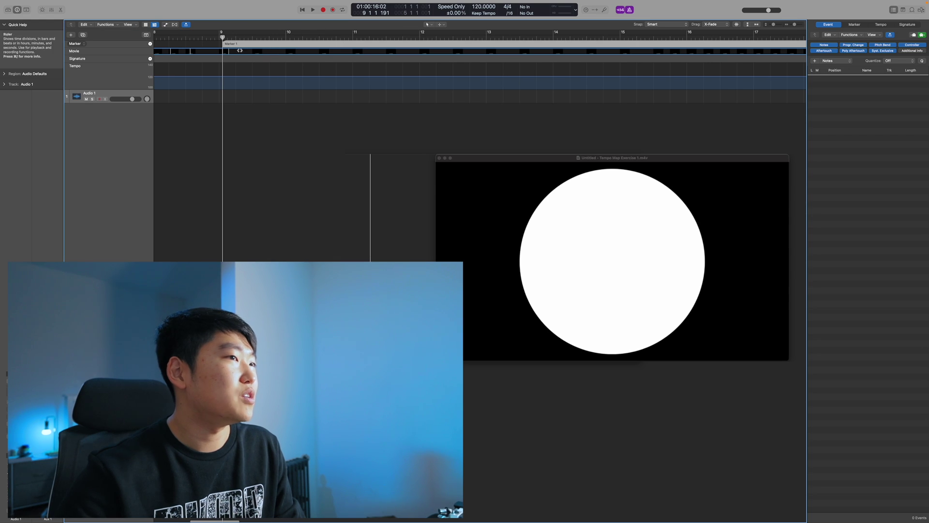
Move the playhead to the second punch at 01:00:36:19 and create a marker there
{"action": "key", "text": "super+Left"}
{"action": "key", "text": "super+Left"}
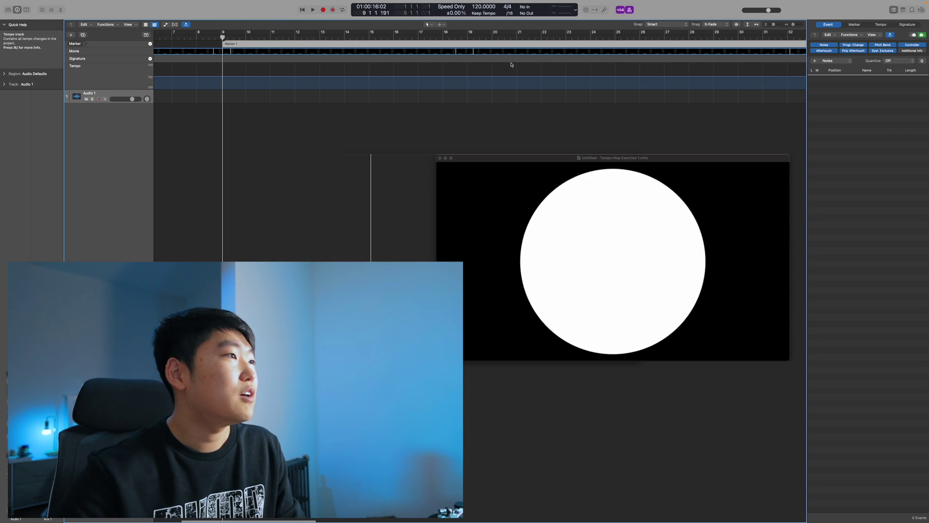
{"action": "left_click", "coordinate": [455, 37]}
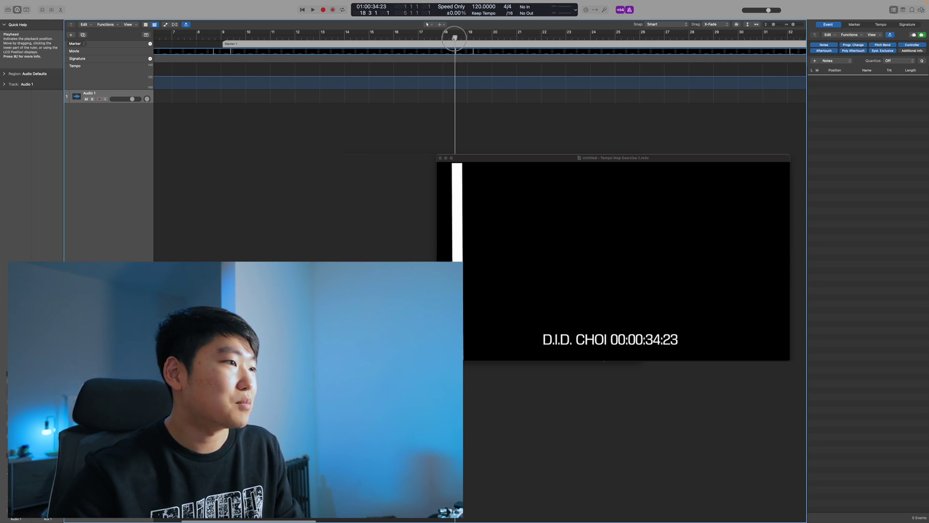
{"action": "left_click_drag", "start_coordinate": [455, 38], "coordinate": [476, 37]}
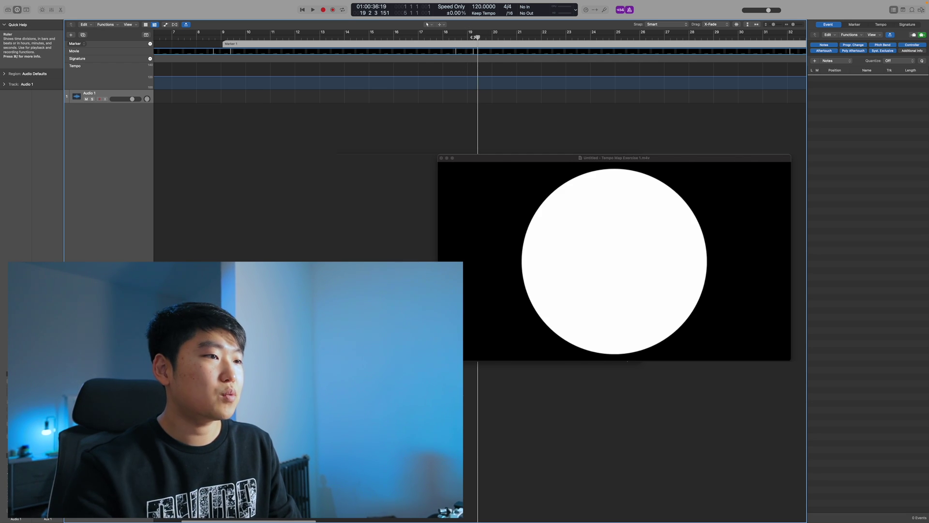
{"action": "left_click", "coordinate": [150, 43]}
Find the third set of punches near bar 32 and create a marker at 01:01:03:11
{"action": "scroll", "coordinate": [460, 52], "scroll_direction": "down", "scroll_amount": 3}
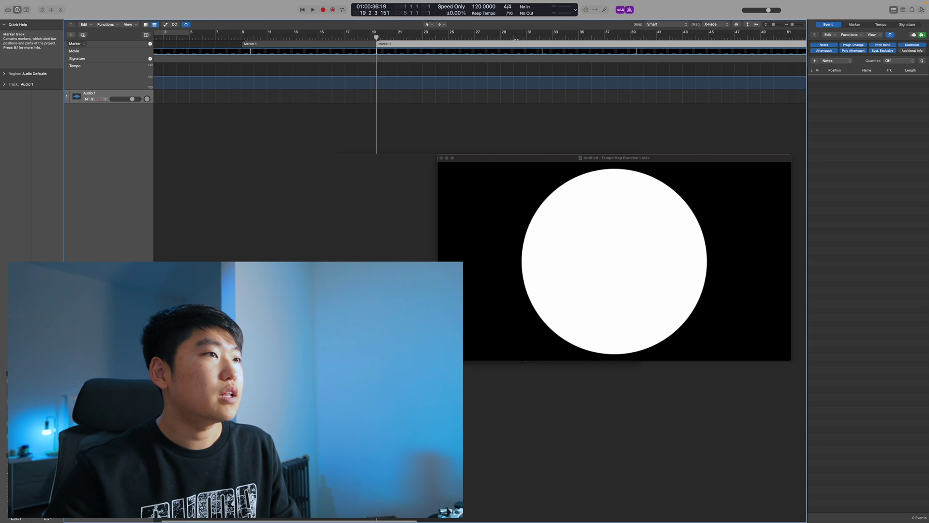
{"action": "left_click", "coordinate": [478, 37]}
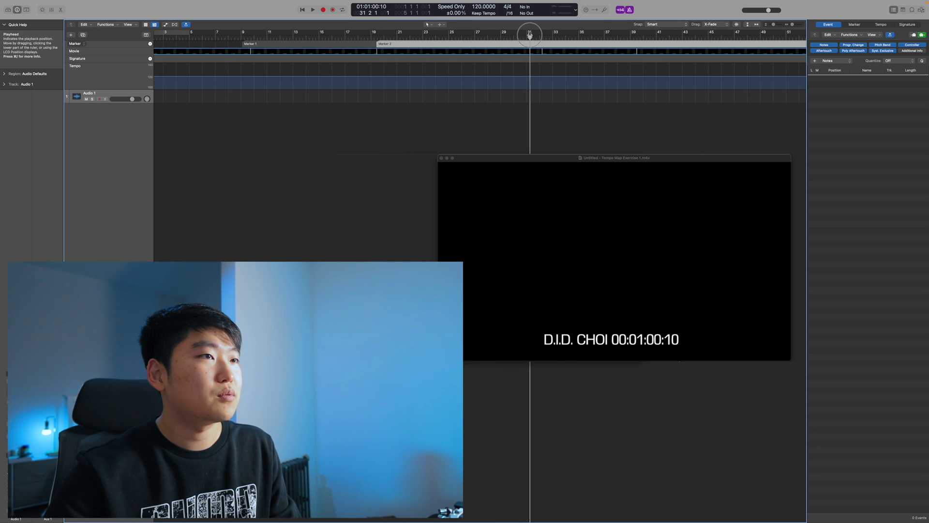
{"action": "left_click_drag", "start_coordinate": [530, 35], "coordinate": [566, 36]}
{"action": "scroll", "coordinate": [539, 36], "scroll_direction": "up", "scroll_amount": 3}
{"action": "key", "text": "space"}
{"action": "double_click", "coordinate": [532, 39]}
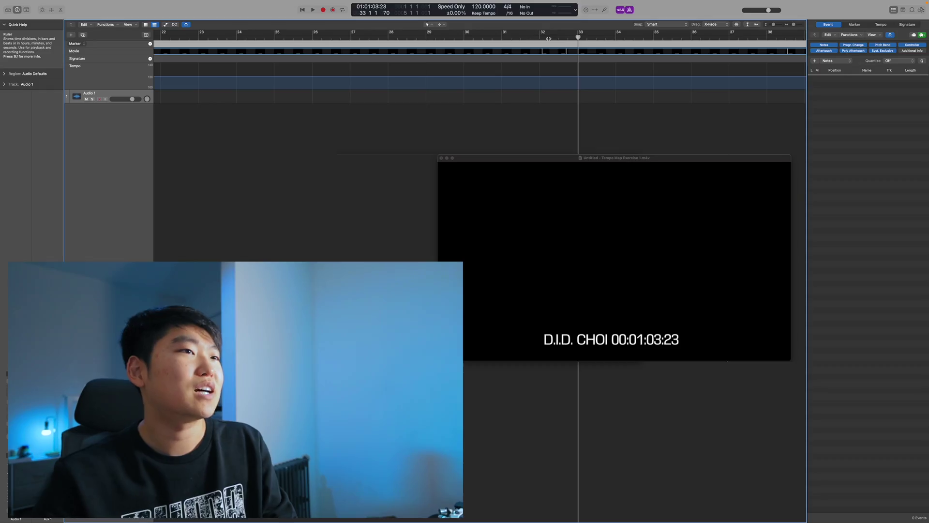
{"action": "left_click_drag", "start_coordinate": [567, 37], "coordinate": [568, 37]}
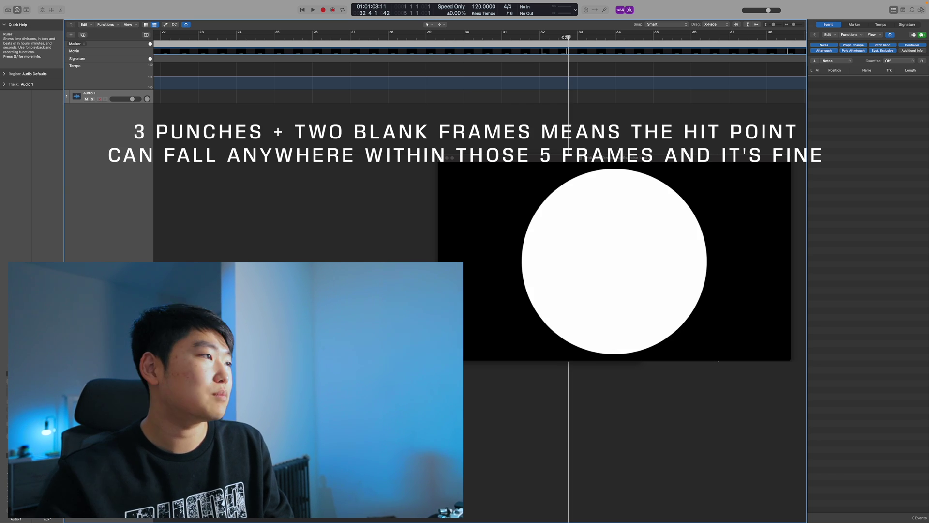
{"action": "left_click", "coordinate": [150, 44]}
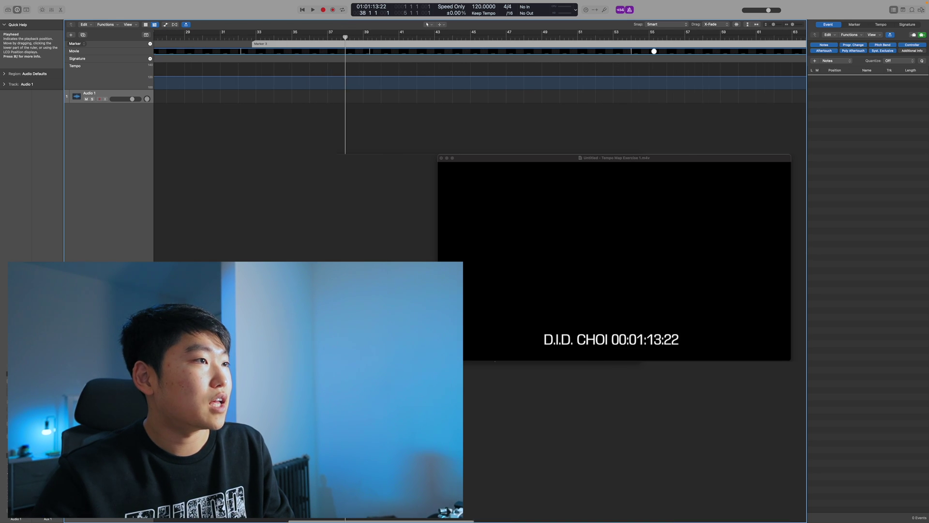
Move the playhead to the fourth punch at 01:01:16:15 and create a marker there, keeping its default name
{"action": "left_click_drag", "start_coordinate": [344, 37], "coordinate": [371, 37]}
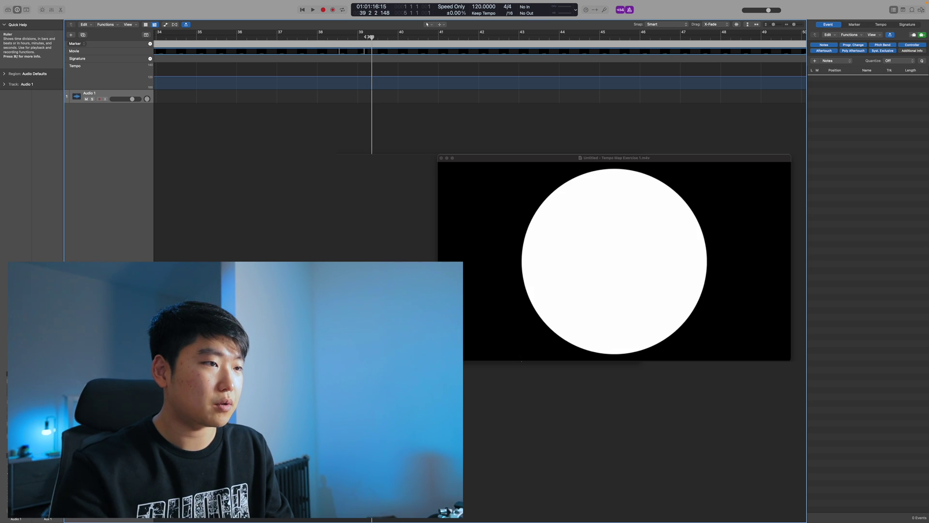
{"action": "key", "text": "ctrl+alt+apostrophe"}
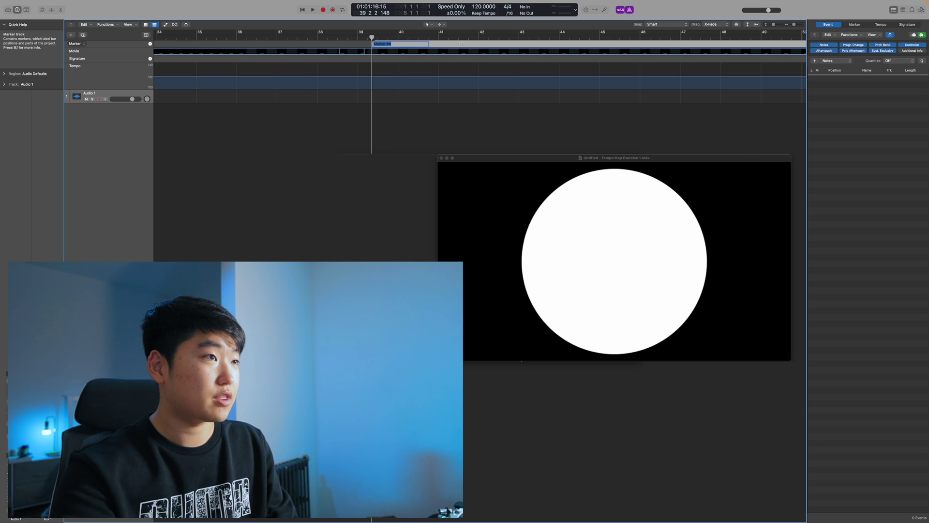
{"action": "left_click", "coordinate": [419, 127]}
Play the movie repeatedly around bars 54 and 55 to locate the punches after the fifth streamer
{"action": "key", "text": "super+Left"}
{"action": "key", "text": "super+Left"}
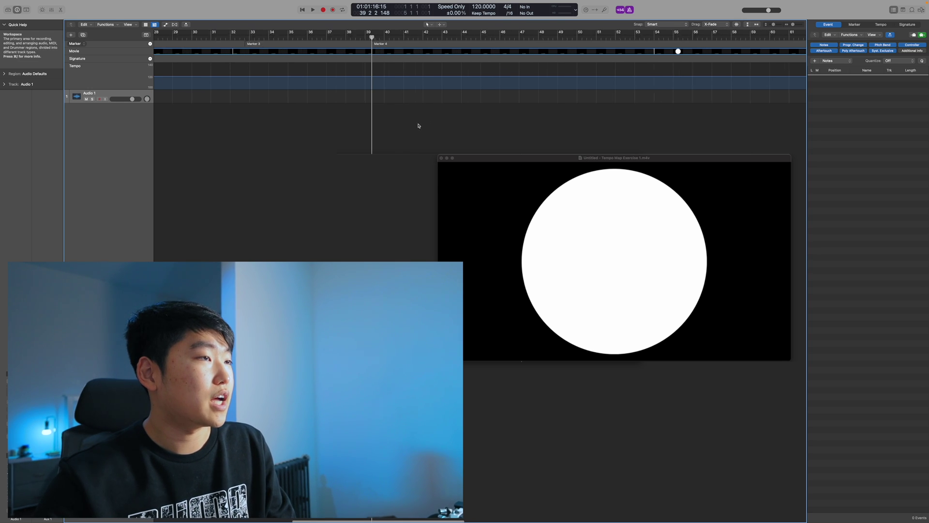
{"action": "left_click_drag", "start_coordinate": [372, 49], "coordinate": [641, 38]}
{"action": "key", "text": "space"}
{"action": "key", "text": "space"}
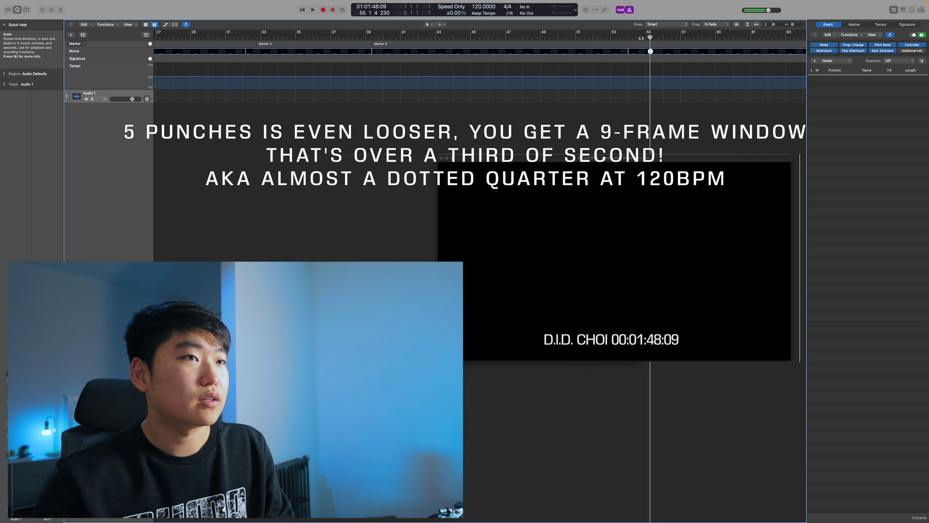
{"action": "left_click", "coordinate": [641, 38]}
{"action": "key", "text": "space"}
{"action": "key", "text": "space"}
{"action": "left_click", "coordinate": [638, 39]}
{"action": "key", "text": "space"}
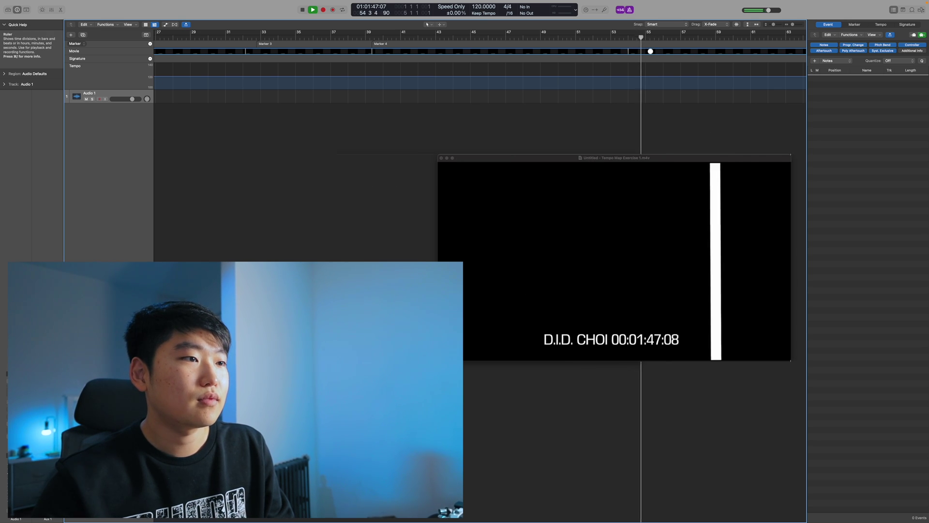
{"action": "key", "text": "space"}
Nudge the playhead frame by frame to 01:01:47:18 and create a marker for the fifth hit point
{"action": "key", "text": "ctrl+shift+comma"}
{"action": "key", "text": "ctrl+shift+comma"}
{"action": "key", "text": "ctrl+shift+comma"}
{"action": "key", "text": "ctrl+shift+comma"}
{"action": "key", "text": "ctrl+shift+comma"}
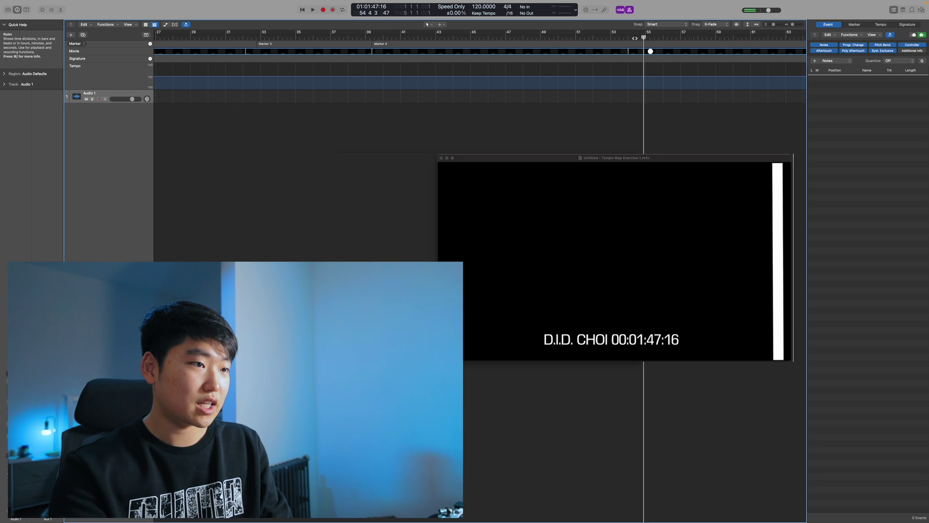
{"action": "key", "text": "Right"}
{"action": "key", "text": "Right"}
{"action": "key", "text": "Right"}
{"action": "key", "text": "Right"}
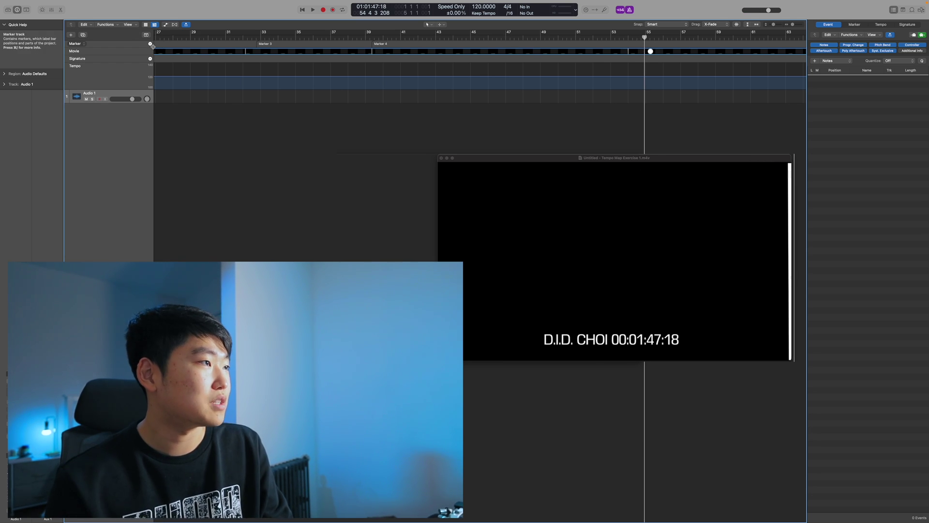
Find the sixth set of punches near bar 68 and create a marker at 01:02:15:00
{"action": "scroll", "coordinate": [713, 67], "scroll_direction": "right", "scroll_amount": 5}
{"action": "left_click_drag", "start_coordinate": [446, 37], "coordinate": [564, 37]}
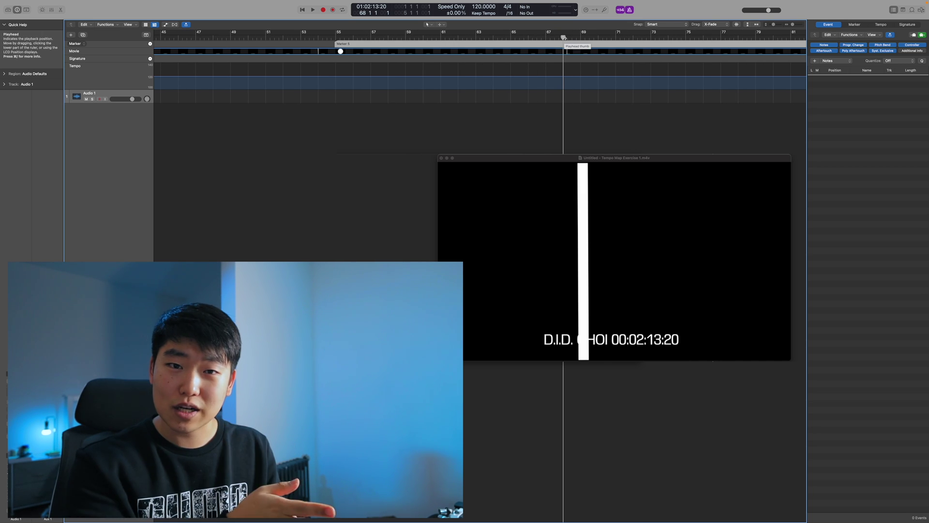
{"action": "left_click_drag", "start_coordinate": [564, 38], "coordinate": [573, 38]}
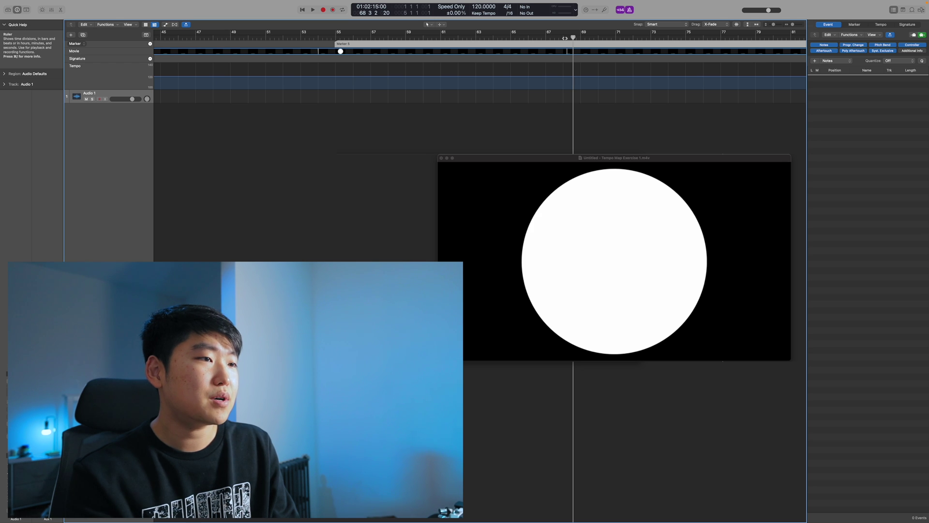
{"action": "left_click", "coordinate": [150, 44]}
Scrub the playhead toward the movie's end, to the last streamer at 01:02:58:22
{"action": "scroll", "coordinate": [332, 44], "scroll_direction": "right", "scroll_amount": 10}
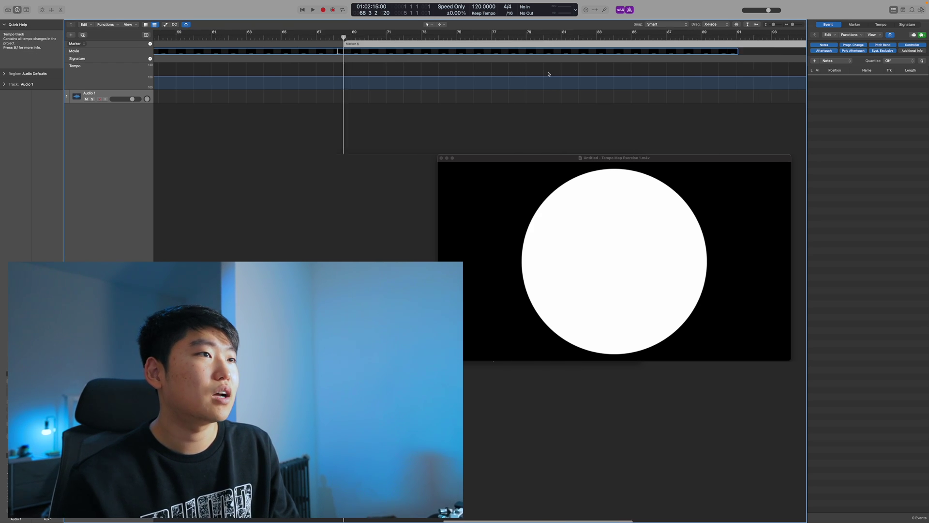
{"action": "left_click_drag", "start_coordinate": [485, 39], "coordinate": [362, 41]}
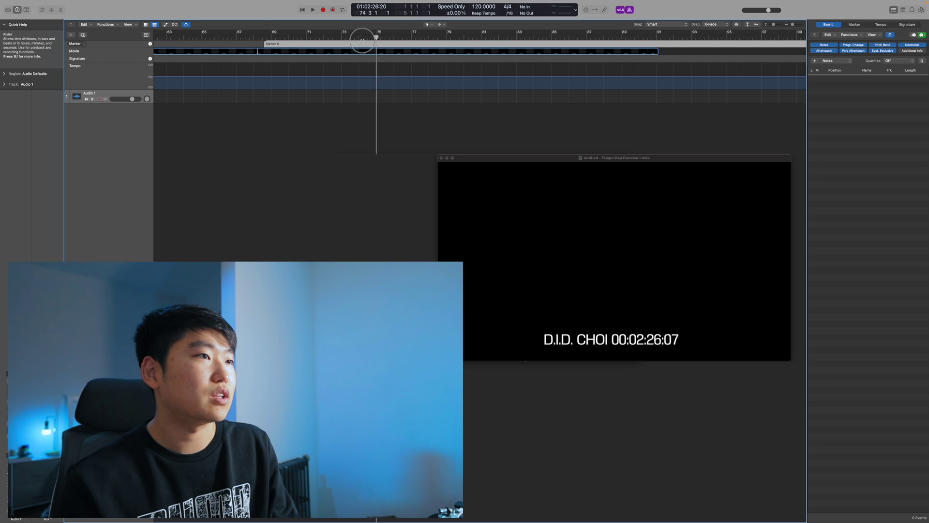
{"action": "left_click_drag", "start_coordinate": [474, 43], "coordinate": [648, 43]}
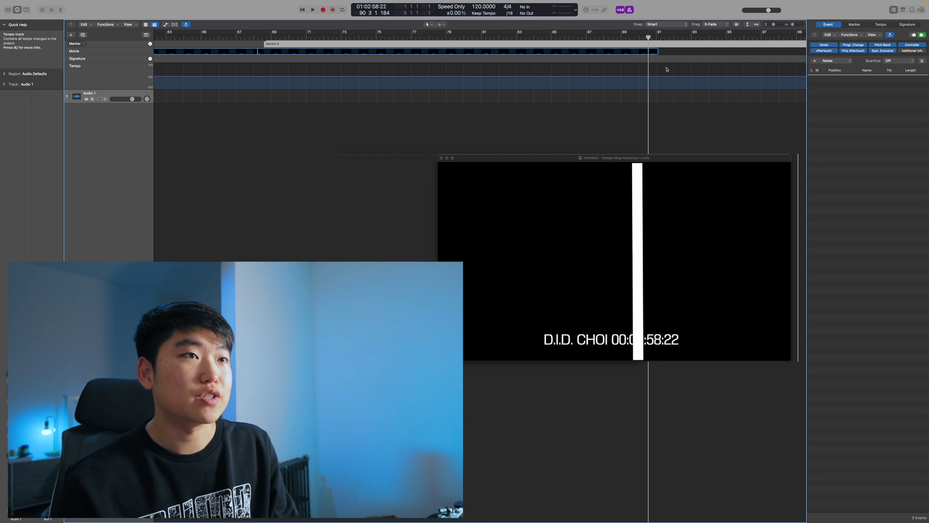
Advance the playhead to the final punch at 01:02:59:17 and create a marker there, keeping its default name
{"action": "key", "text": "period"}
{"action": "key", "text": "period"}
{"action": "key", "text": "period"}
{"action": "key", "text": "period"}
{"action": "key", "text": "period"}
{"action": "key", "text": "period"}
{"action": "key", "text": "period"}
{"action": "key", "text": "period"}
{"action": "key", "text": "period"}
{"action": "key", "text": "period"}
{"action": "key", "text": "period"}
{"action": "key", "text": "period"}
{"action": "key", "text": "period"}
{"action": "key", "text": "period"}
{"action": "key", "text": "period"}
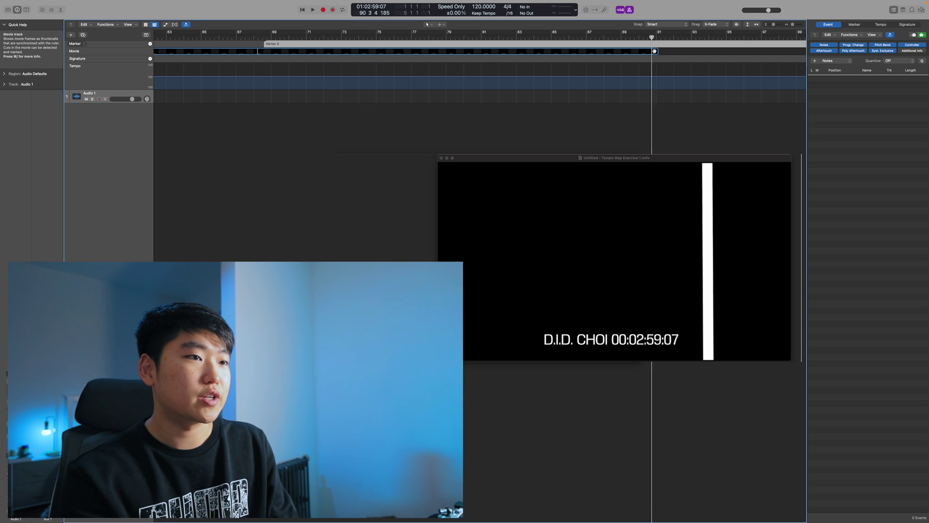
{"action": "left_click_drag", "start_coordinate": [654, 50], "coordinate": [654, 50]}
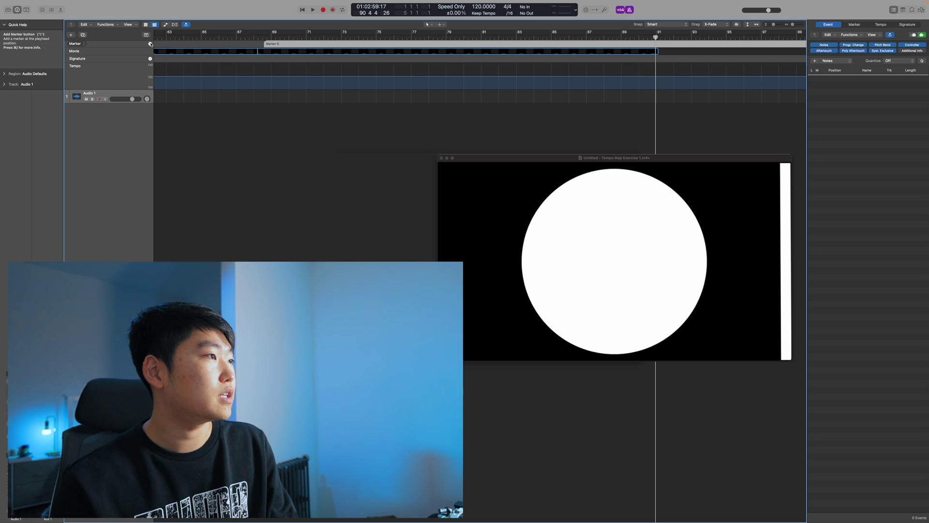
{"action": "left_click", "coordinate": [150, 44]}
Replay the movie's ending and step through the frames around 01:02:59:18 to check the seventh marker against the final punch
{"action": "key", "text": "super+Right"}
{"action": "key", "text": "super+Right"}
{"action": "key", "text": "super+Right"}
{"action": "key", "text": "super+Right"}
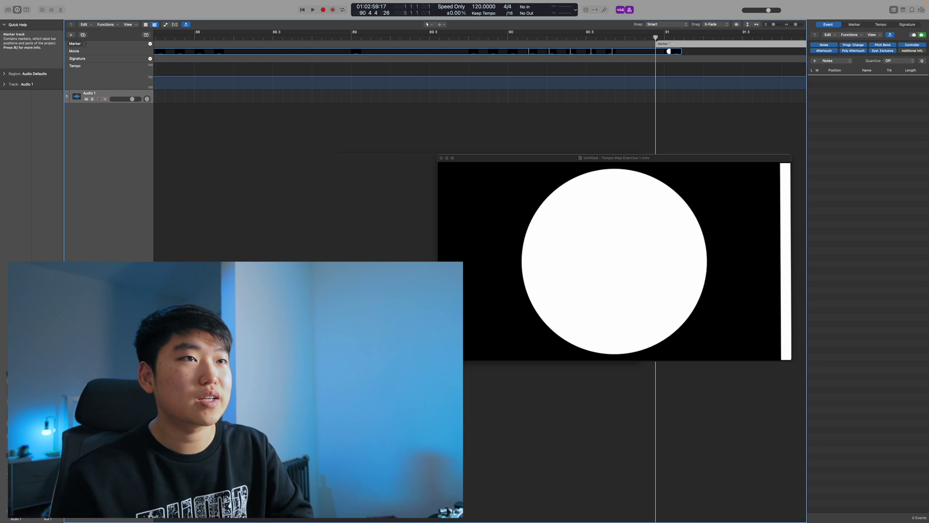
{"action": "scroll", "coordinate": [670, 45], "scroll_direction": "down", "scroll_amount": 10}
{"action": "scroll", "coordinate": [671, 45], "scroll_direction": "down", "scroll_amount": 2}
{"action": "left_click", "coordinate": [614, 37]}
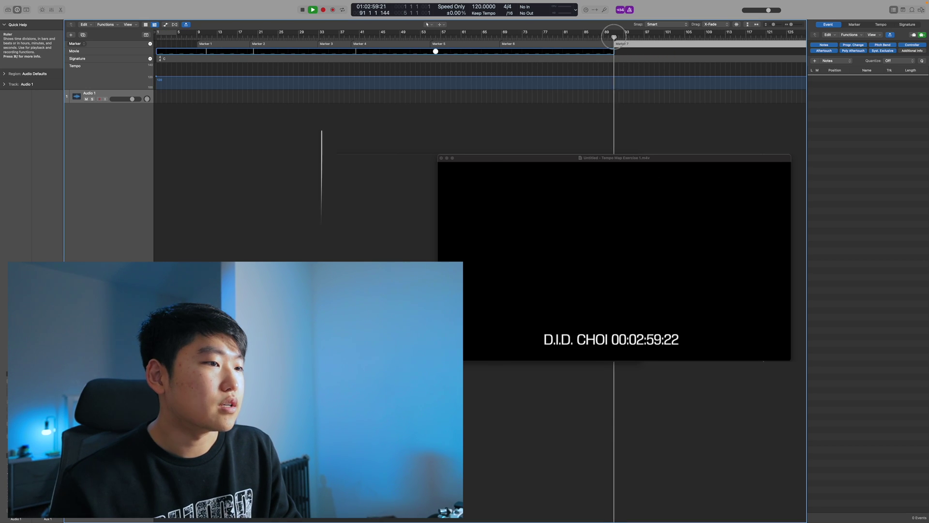
{"action": "scroll", "coordinate": [614, 36], "scroll_direction": "up", "scroll_amount": 5}
{"action": "left_click", "coordinate": [609, 36]}
{"action": "key", "text": "period"}
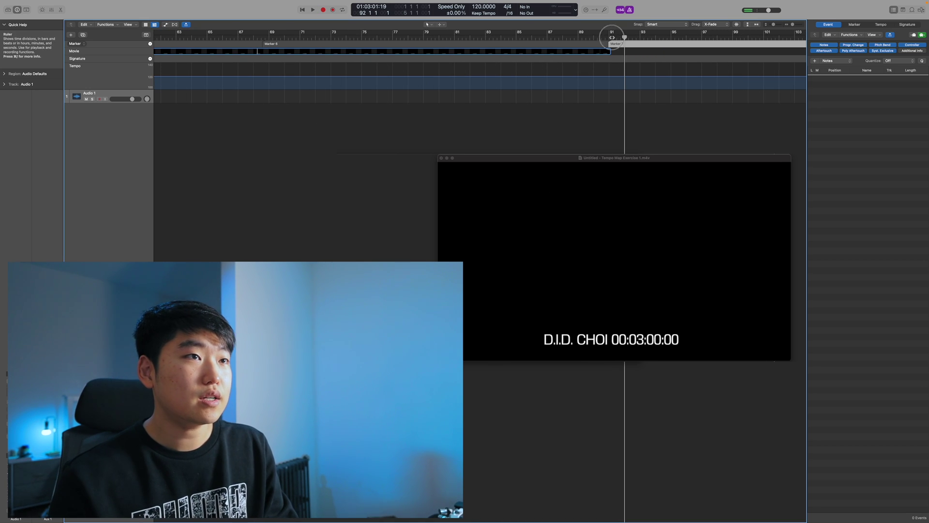
{"action": "left_click", "coordinate": [612, 38]}
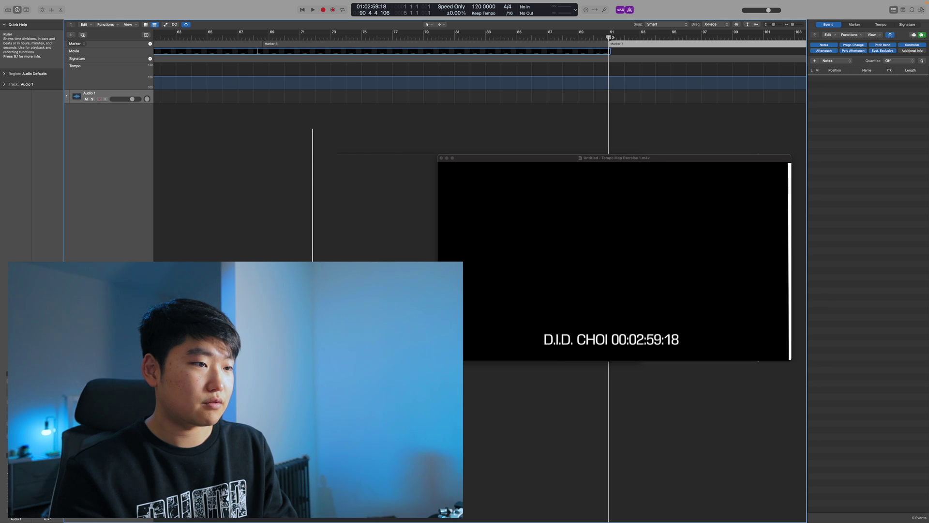
{"action": "key", "text": "ctrl+period"}
{"action": "key", "text": "ctrl+comma"}
{"action": "key", "text": "ctrl+period"}
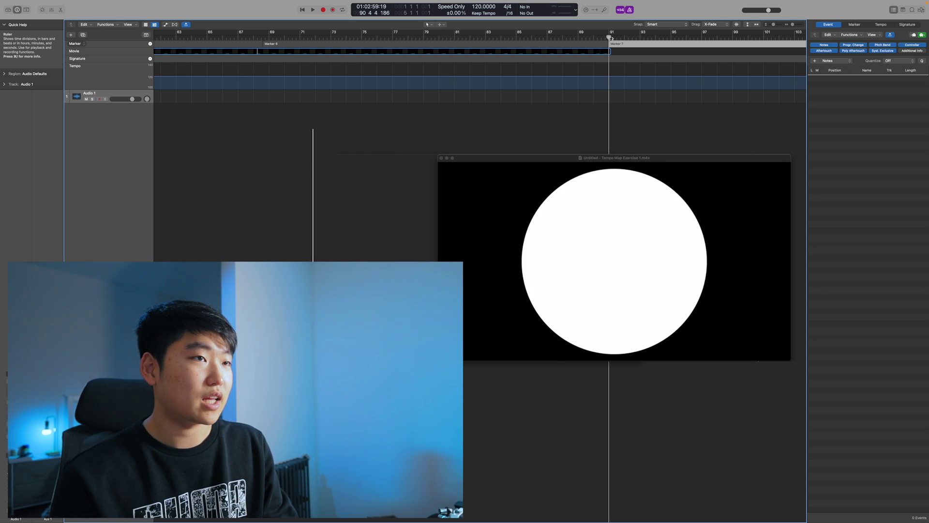
Switch to the Film Music Tempo Calculation Tool in the browser and examine its search parameters and hit point table
{"action": "scroll", "coordinate": [618, 60], "scroll_direction": "down", "scroll_amount": 5}
{"action": "left_click", "coordinate": [172, 142]}
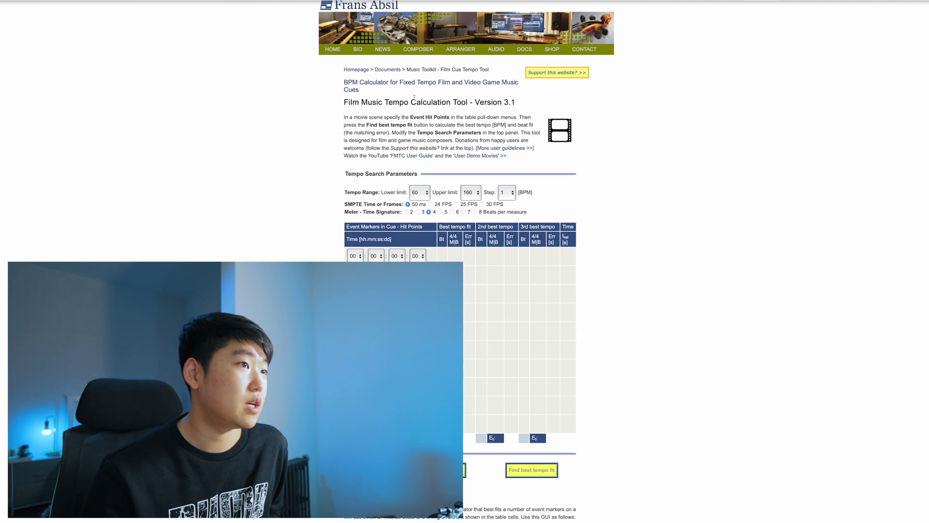
{"action": "scroll", "coordinate": [499, 221], "scroll_direction": "down", "scroll_amount": 3}
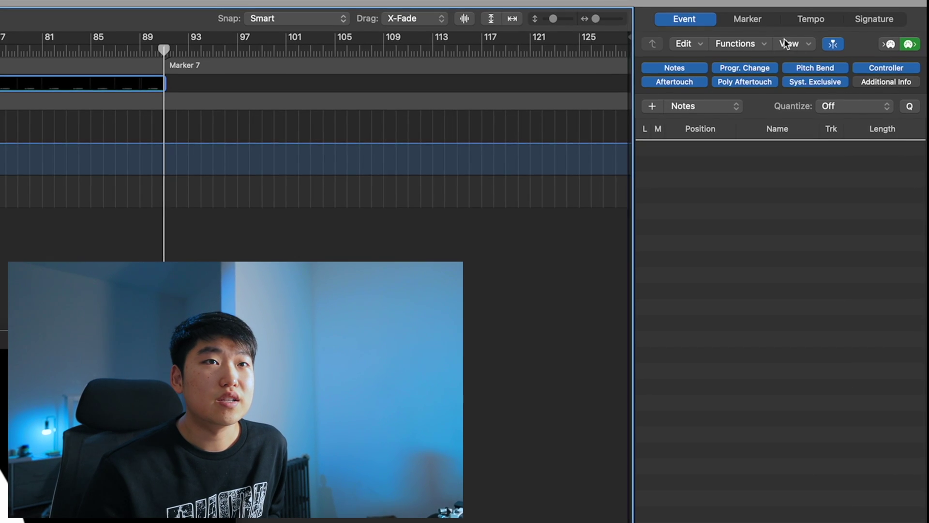
Switch back to Logic Pro, show the marker list, and display the marker positions and lengths as time
{"action": "left_click", "coordinate": [759, 19]}
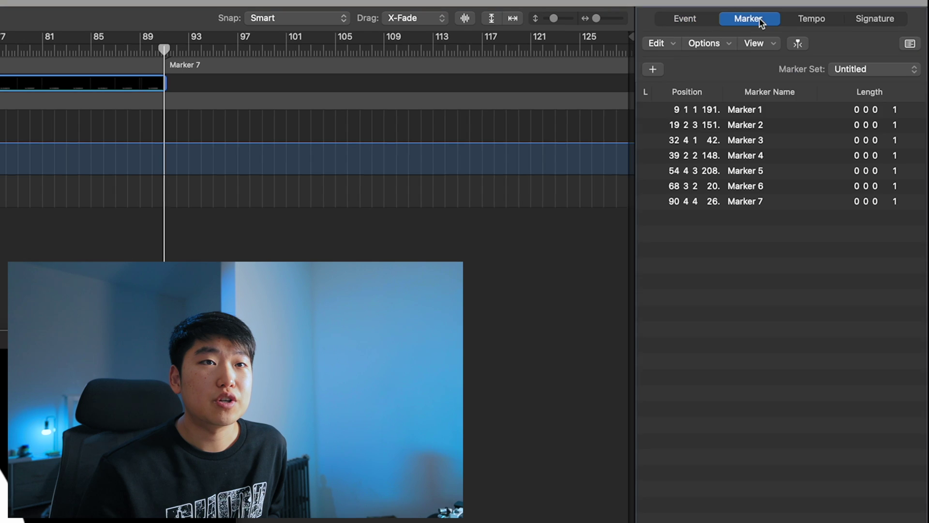
{"action": "left_click", "coordinate": [763, 44]}
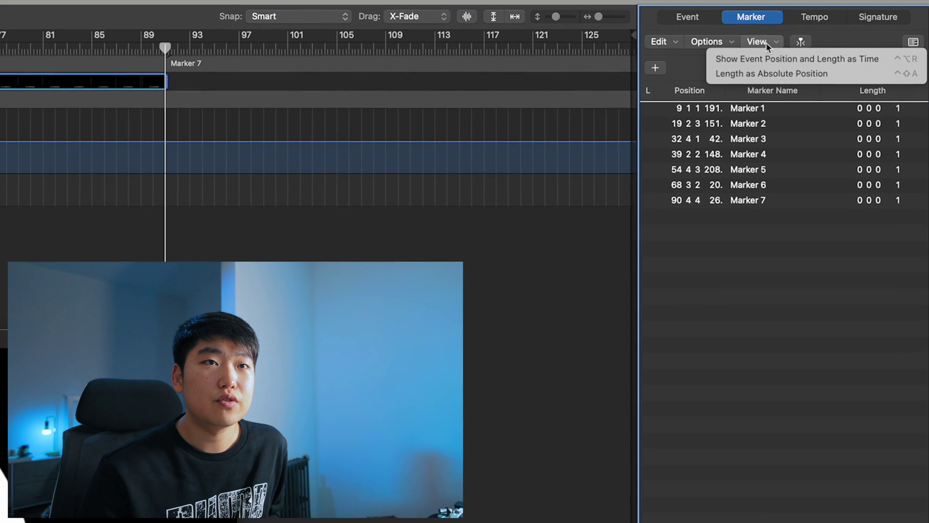
{"action": "left_click", "coordinate": [776, 62]}
{"action": "left_click", "coordinate": [698, 113]}
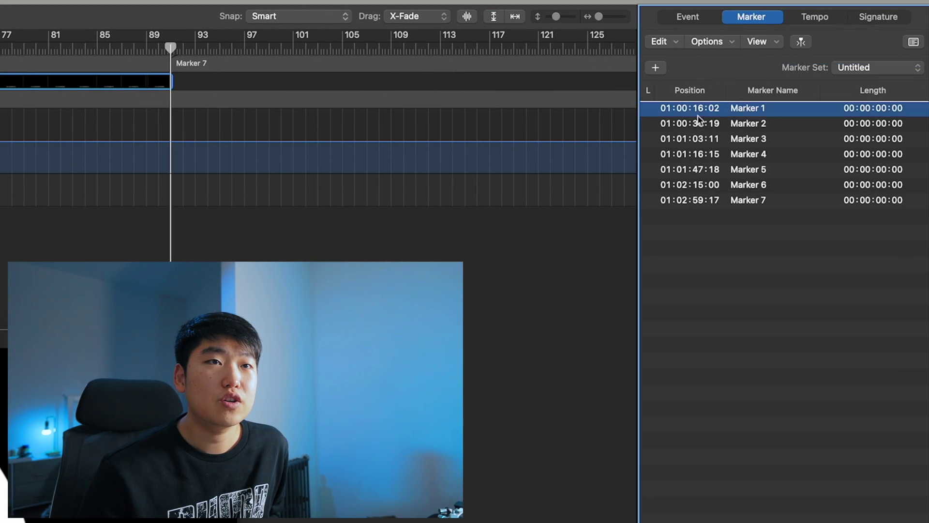
{"action": "left_click", "coordinate": [698, 122]}
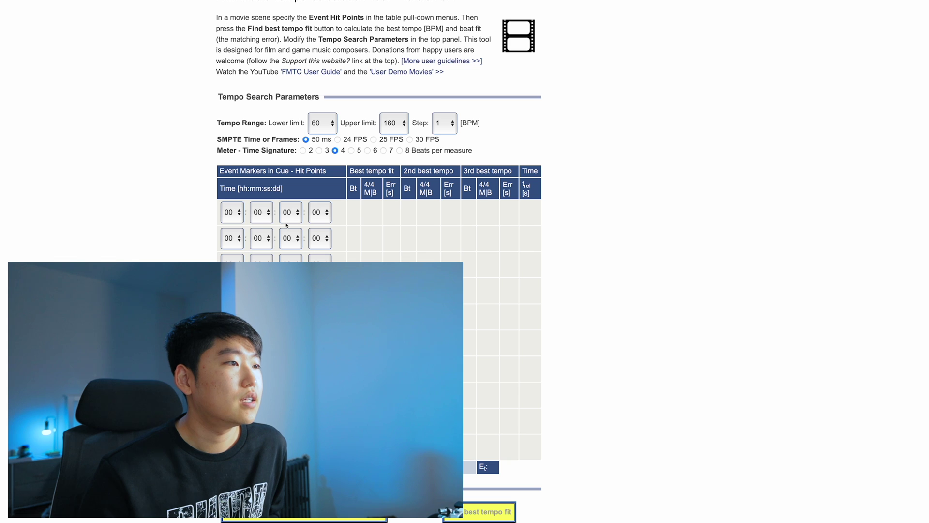
{"action": "left_click", "coordinate": [257, 212]}
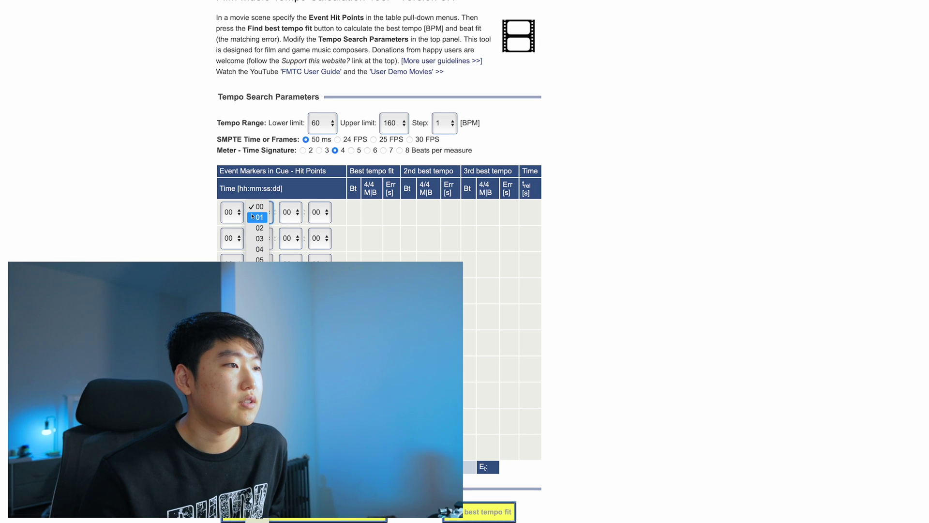
{"action": "left_click", "coordinate": [230, 222]}
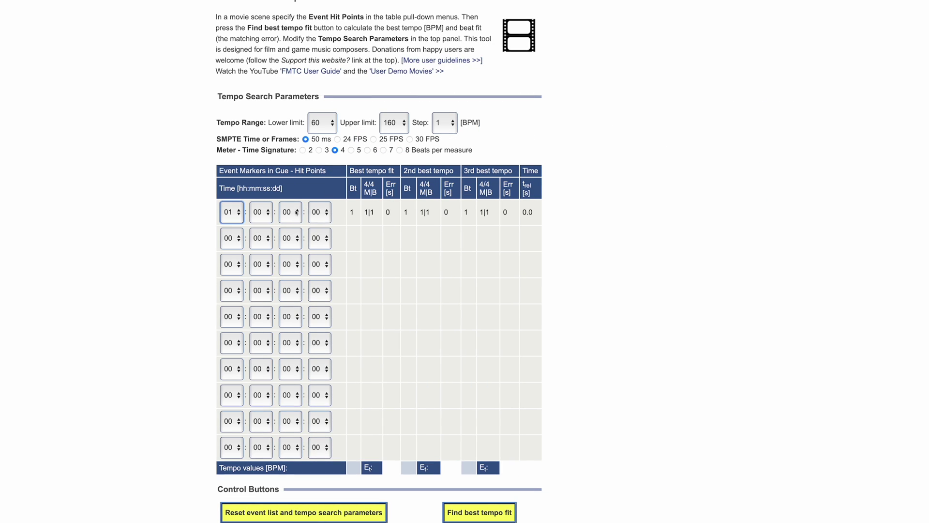
{"action": "left_click", "coordinate": [296, 212]}
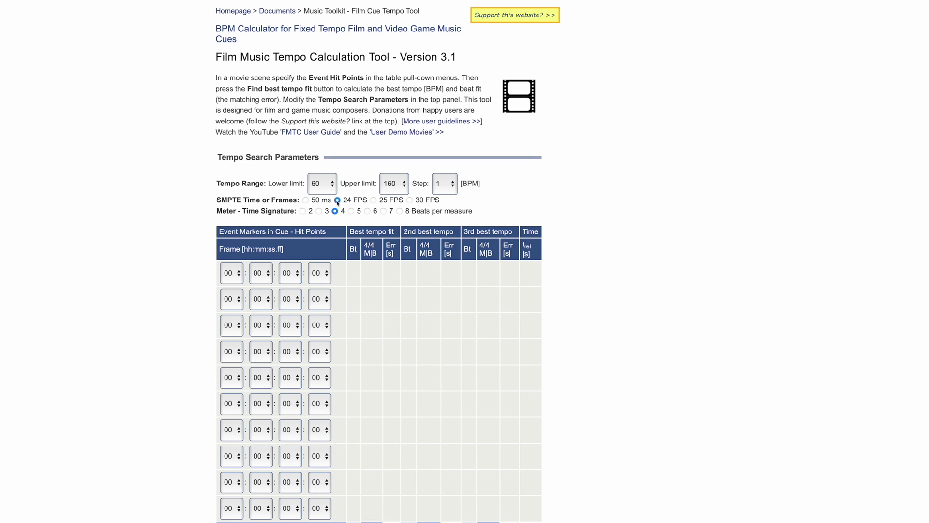
Enter 01:00:16:02 as the first hit point in the tempo calculator's 24 FPS event table
{"action": "left_click", "coordinate": [233, 281]}
{"action": "left_click", "coordinate": [296, 278]}
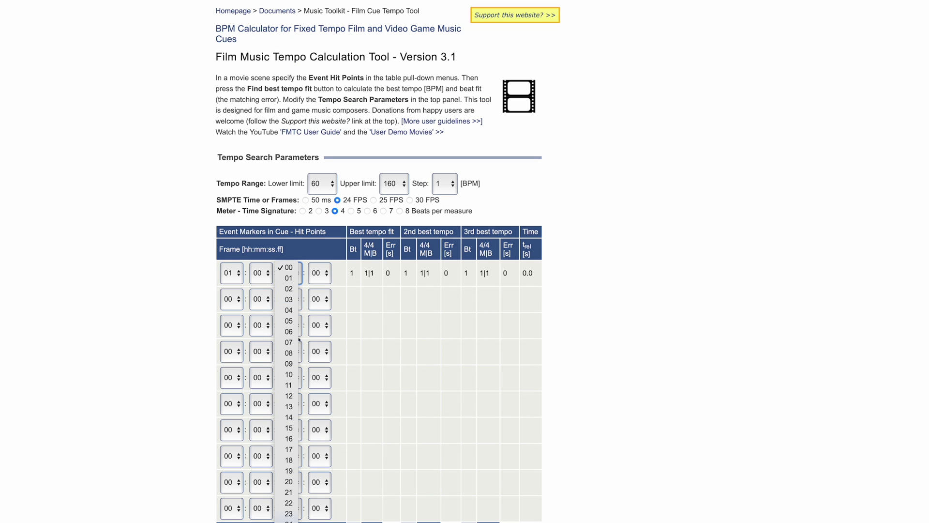
{"action": "left_click", "coordinate": [289, 438]}
{"action": "left_click", "coordinate": [319, 273]}
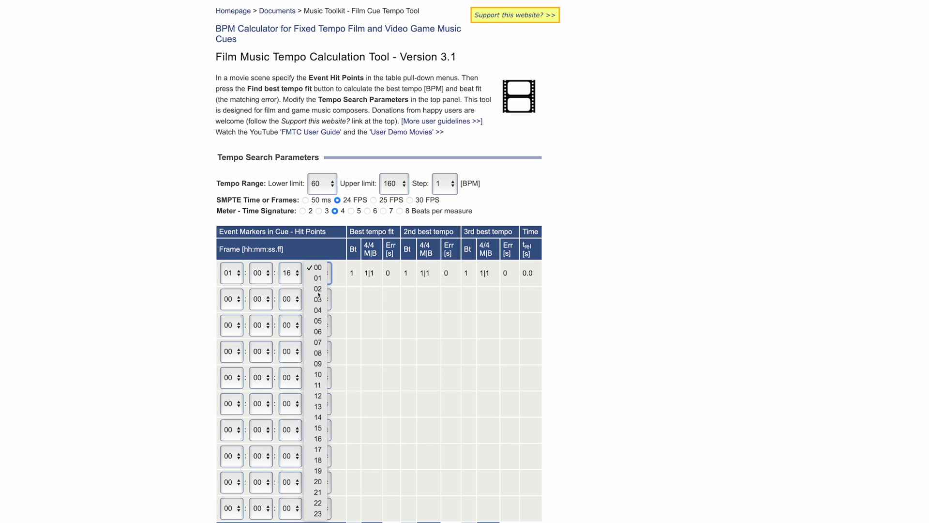
{"action": "left_click", "coordinate": [318, 363]}
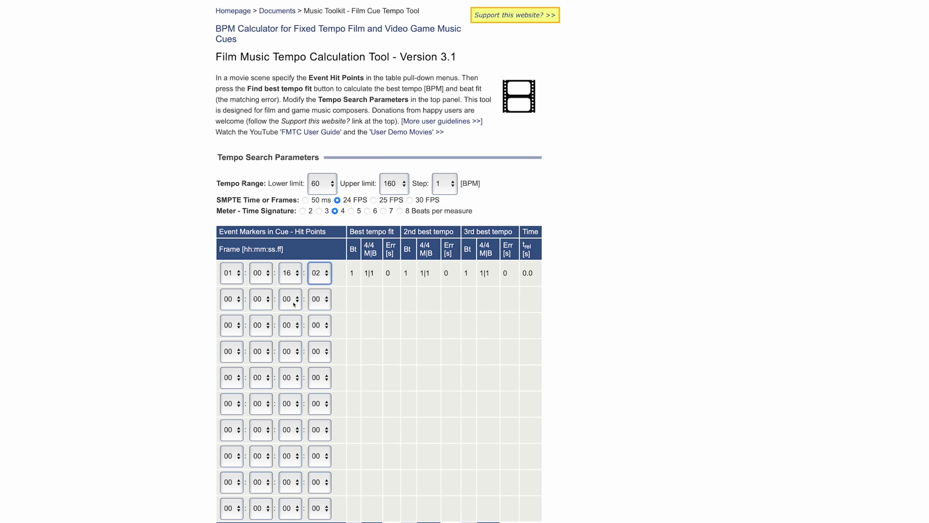
Enter the remaining hit points 01:00:36:19, 01:01:03:11, 01:01:16:15, 01:01:47:18, 01:02:15:00 and 01:02:59:17
{"action": "left_click", "coordinate": [294, 299]}
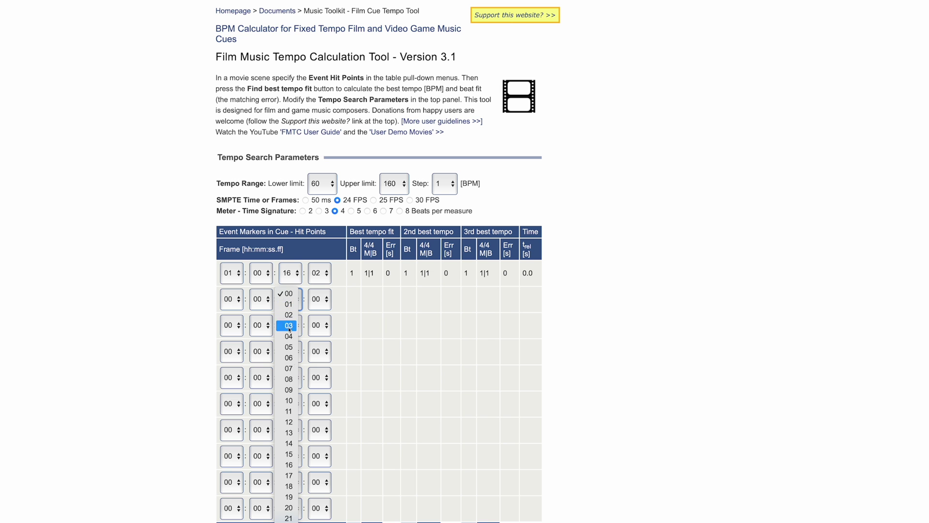
{"action": "scroll", "coordinate": [300, 338], "scroll_direction": "down", "scroll_amount": 5}
{"action": "left_click", "coordinate": [291, 322]}
{"action": "left_click", "coordinate": [319, 299]}
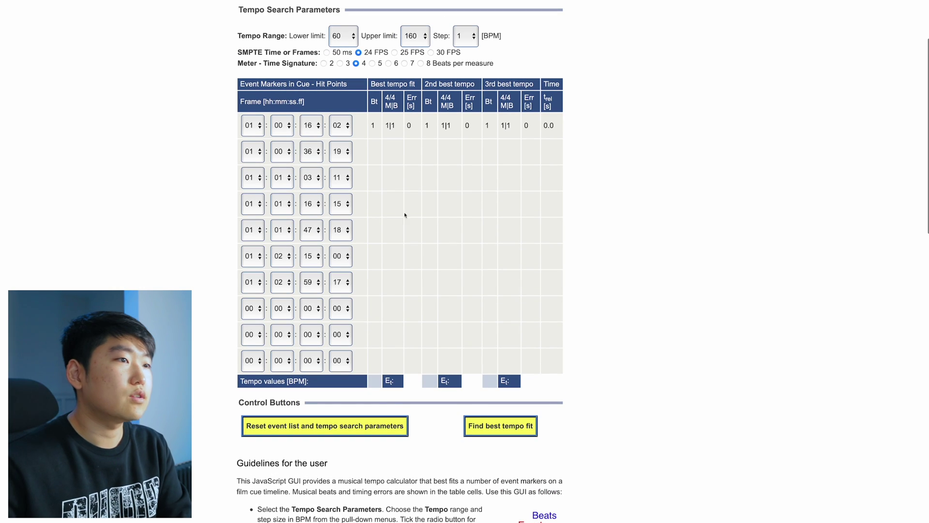
Set the step size of the calculator's tempo search to 0.1 BPM
{"action": "scroll", "coordinate": [411, 200], "scroll_direction": "up", "scroll_amount": 1}
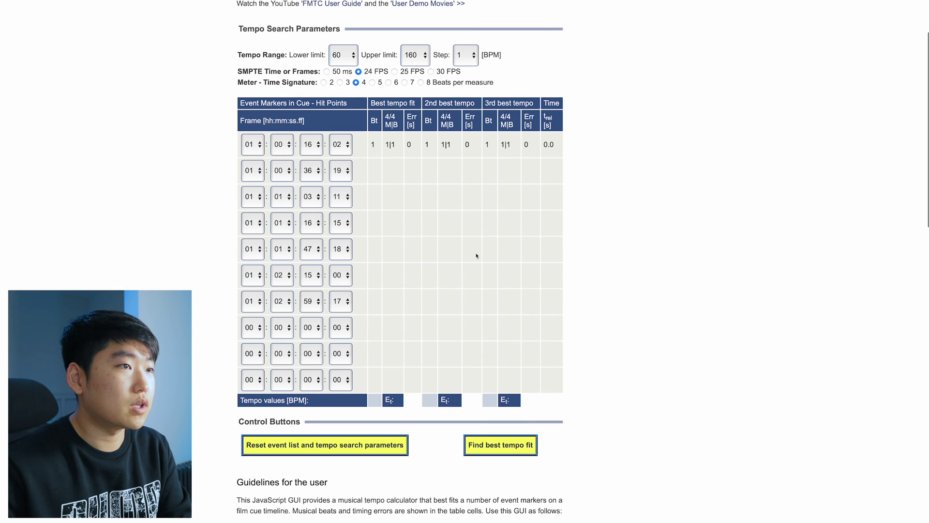
{"action": "scroll", "coordinate": [479, 255], "scroll_direction": "right", "scroll_amount": 2}
{"action": "scroll", "coordinate": [481, 255], "scroll_direction": "up", "scroll_amount": 1}
{"action": "left_click", "coordinate": [419, 70]}
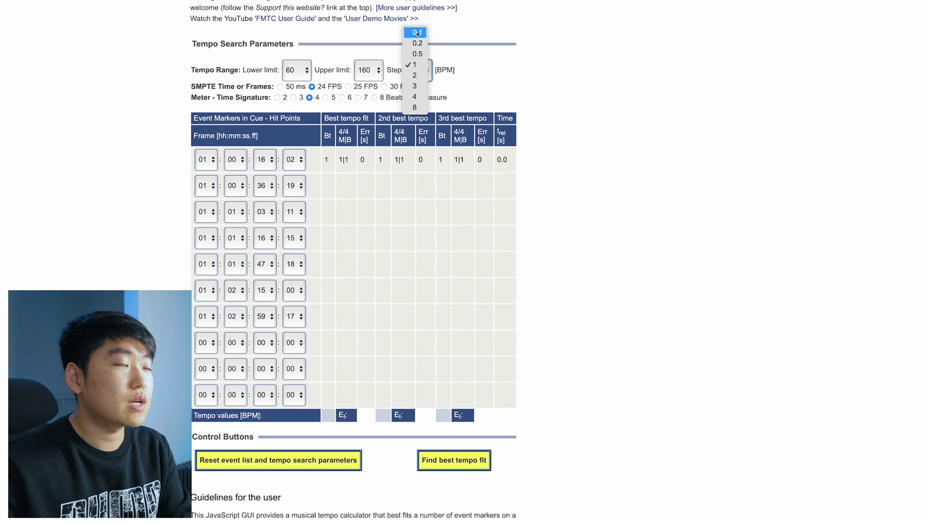
{"action": "left_click", "coordinate": [417, 32]}
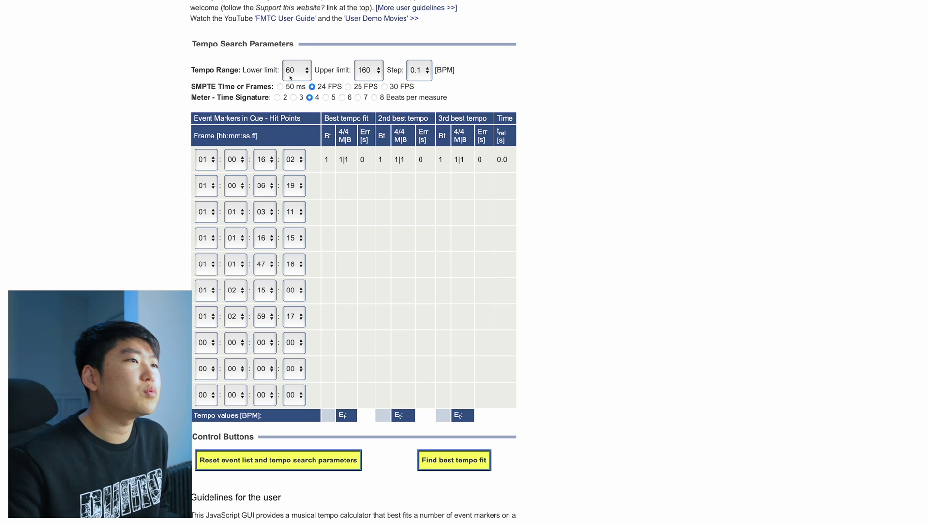
Set the tempo range to a lower limit of 100 and an upper limit of 140 BPM, and find the best tempo fit
{"action": "left_click", "coordinate": [293, 73]}
{"action": "left_click", "coordinate": [294, 225]}
{"action": "left_click", "coordinate": [365, 75]}
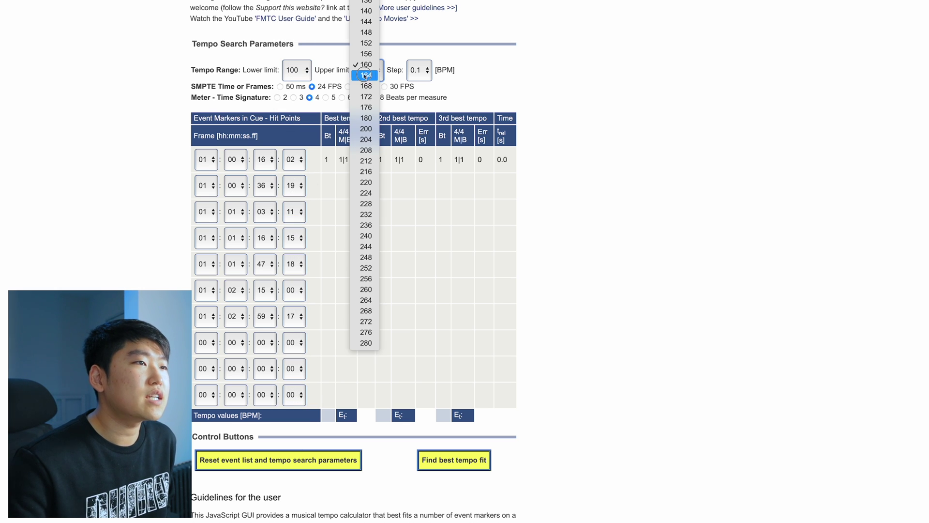
{"action": "left_click", "coordinate": [366, 10]}
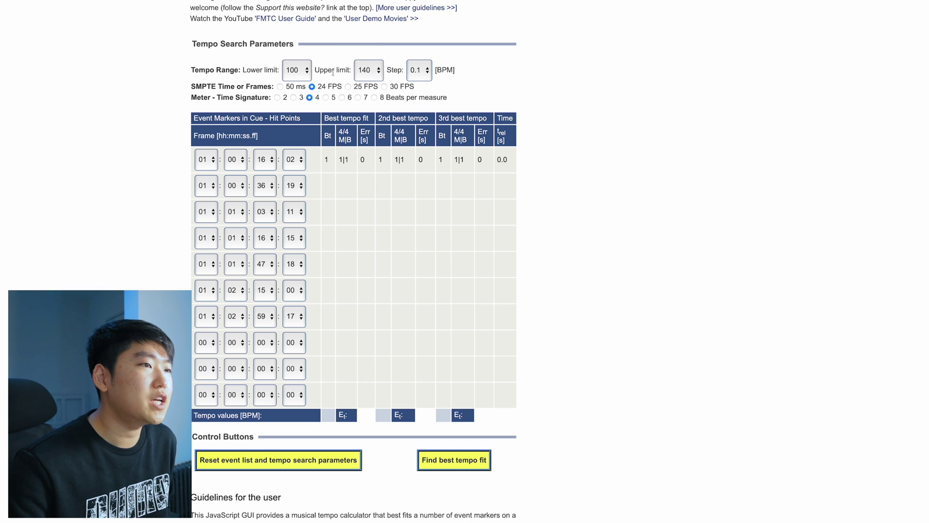
{"action": "left_click", "coordinate": [449, 460]}
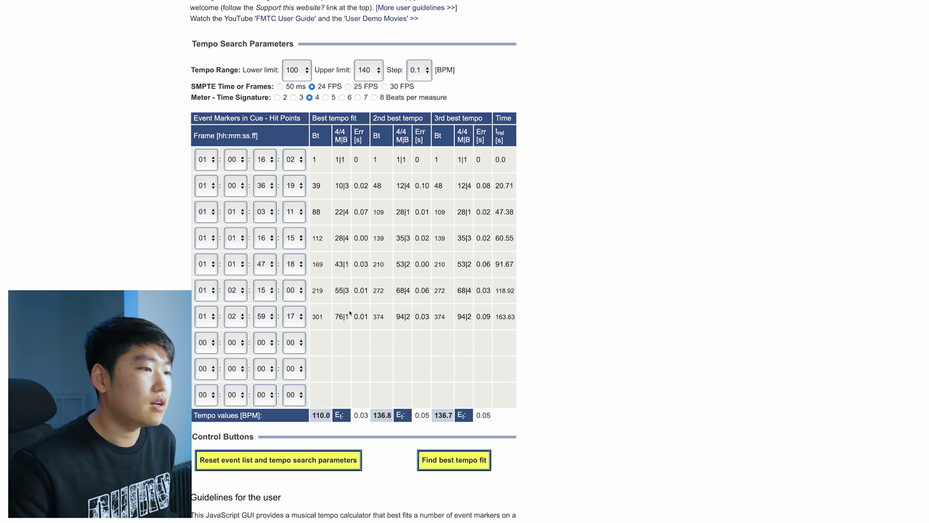
{"action": "left_click_drag", "start_coordinate": [314, 415], "coordinate": [334, 415]}
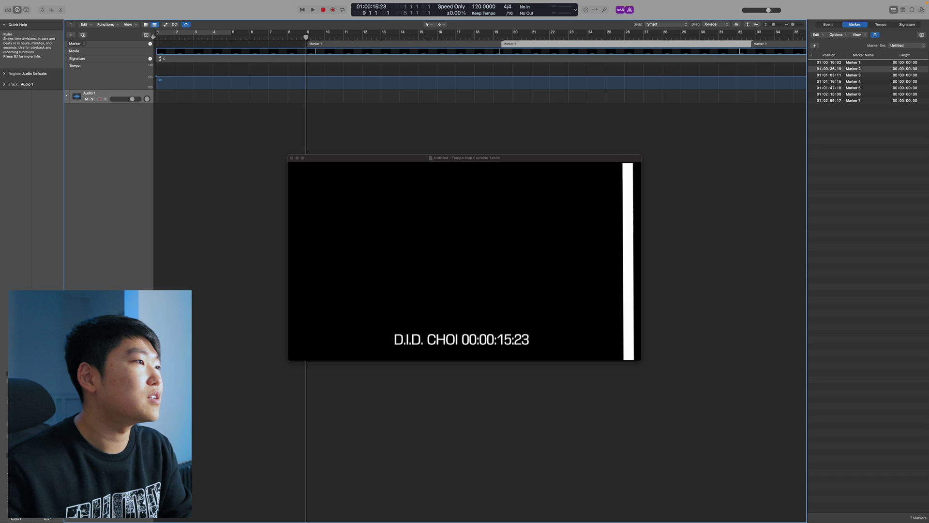
Return to the project start, try a tempo of 110 BPM and inspect the markers along the timeline
{"action": "left_click", "coordinate": [155, 38]}
{"action": "key", "text": "space"}
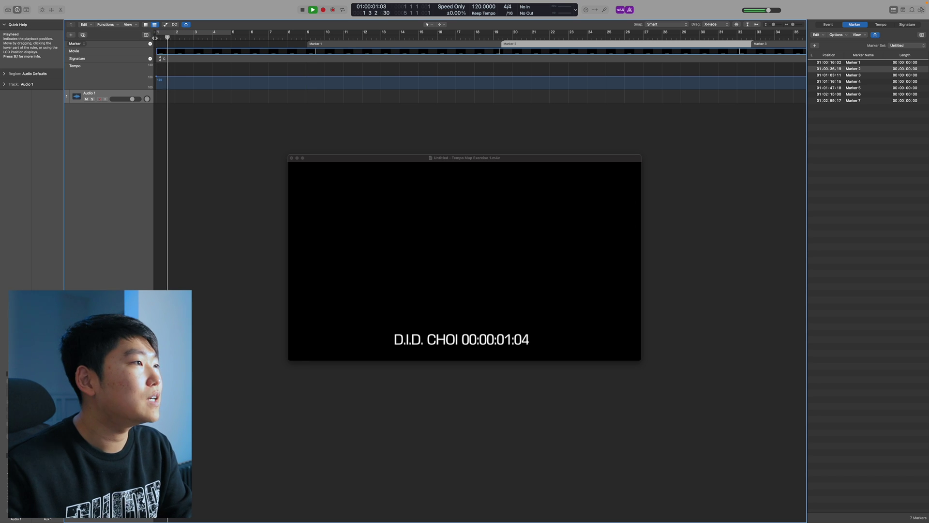
{"action": "key", "text": "space"}
{"action": "key", "text": "space"}
{"action": "double_click", "coordinate": [483, 6]}
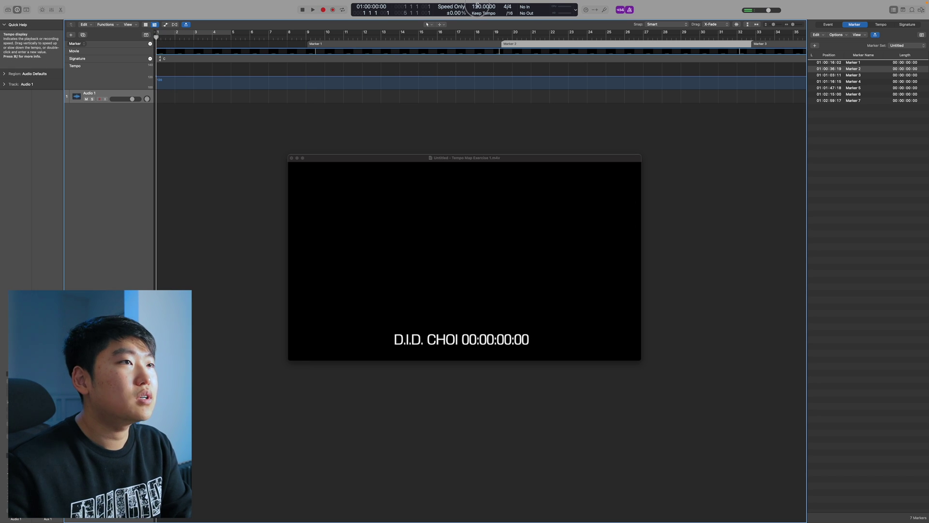
{"action": "type", "text": "110"}
{"action": "key", "text": "Return"}
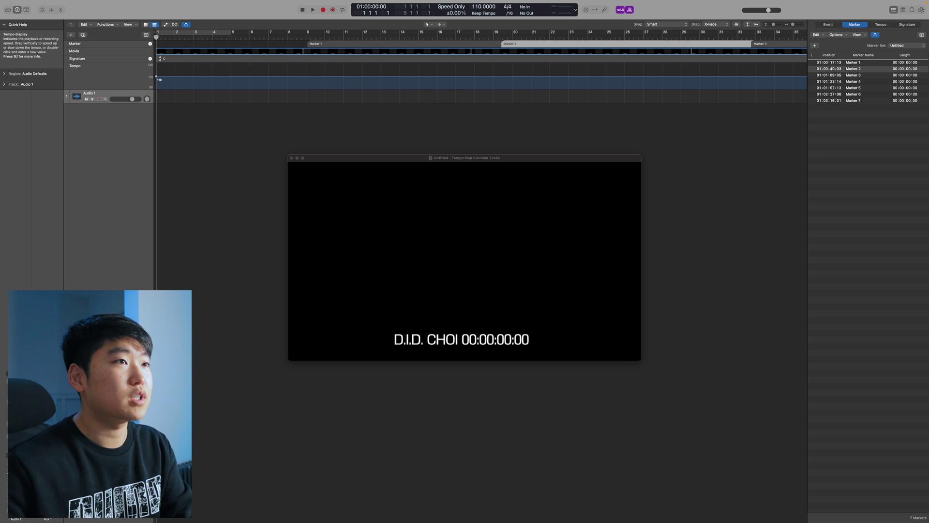
{"action": "scroll", "coordinate": [438, 87], "scroll_direction": "right", "scroll_amount": 5}
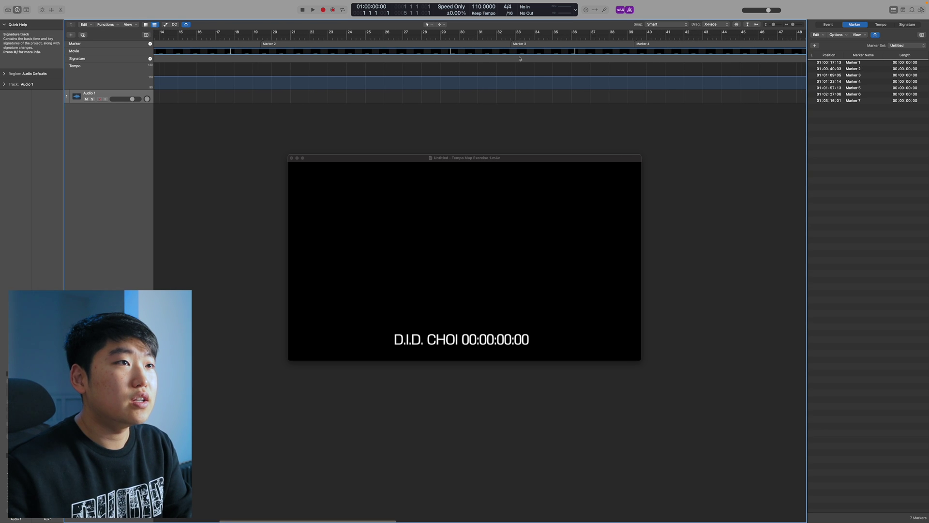
{"action": "scroll", "coordinate": [620, 38], "scroll_direction": "right", "scroll_amount": 10}
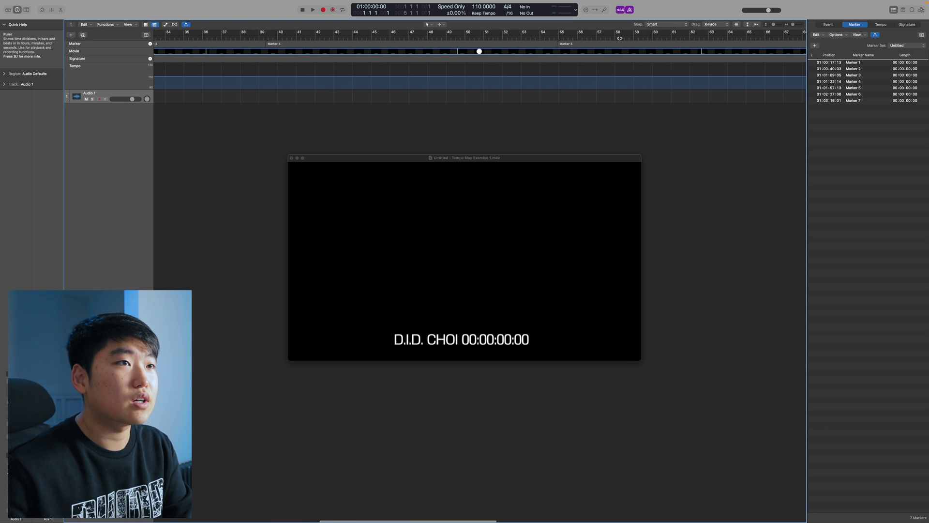
{"action": "scroll", "coordinate": [644, 38], "scroll_direction": "right", "scroll_amount": 11}
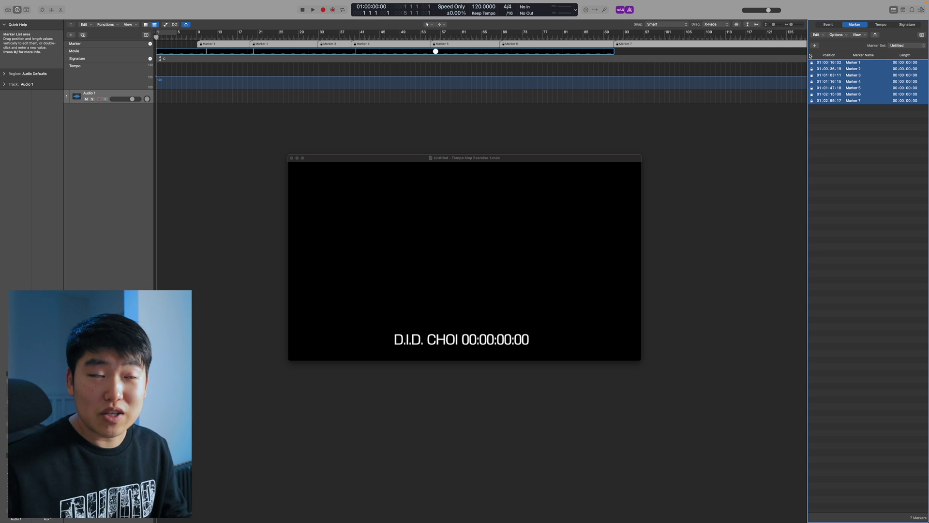
Clear the marker selection and place the playhead at 8 3 1 1 beside Marker 1
{"action": "left_click", "coordinate": [280, 123]}
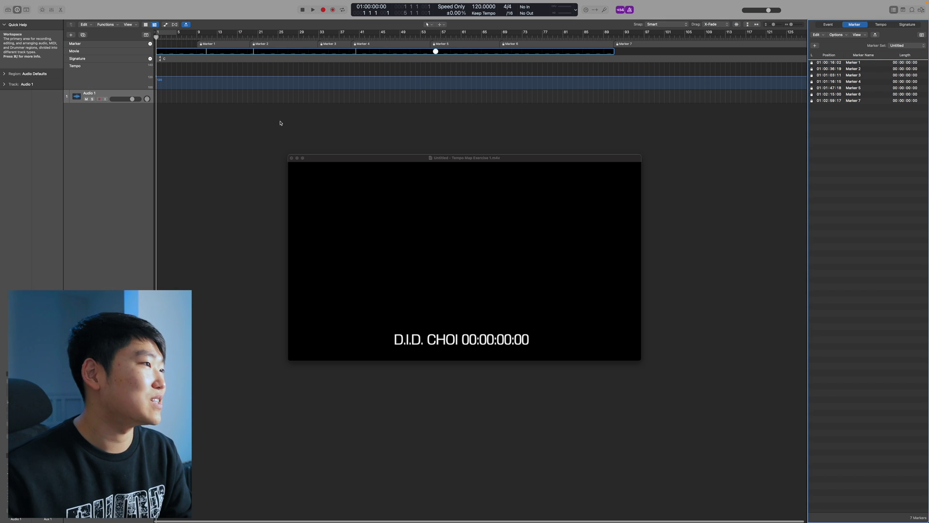
{"action": "key", "text": "super+Right"}
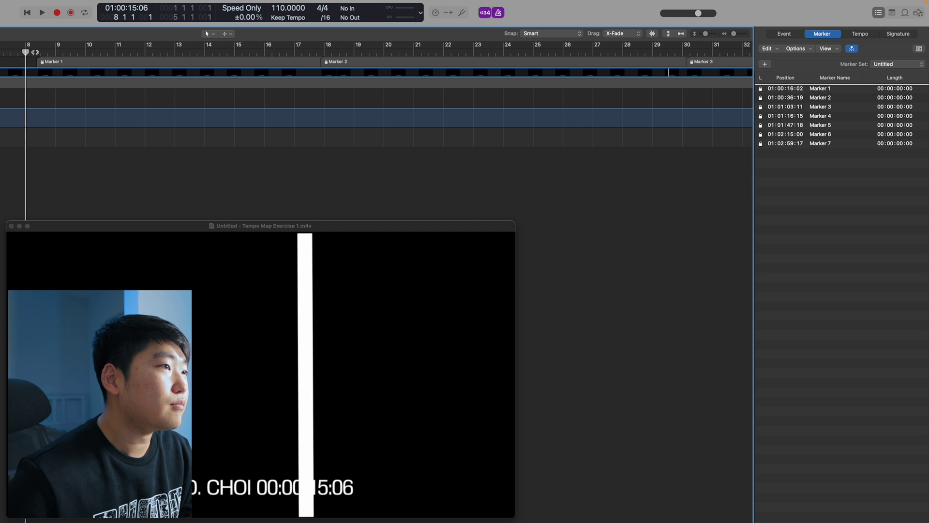
{"action": "left_click", "coordinate": [41, 52]}
{"action": "key", "text": "super+Right"}
{"action": "key", "text": "super+Right"}
{"action": "key", "text": "super+Right"}
{"action": "key", "text": "super+Right"}
{"action": "key", "text": "super+Right"}
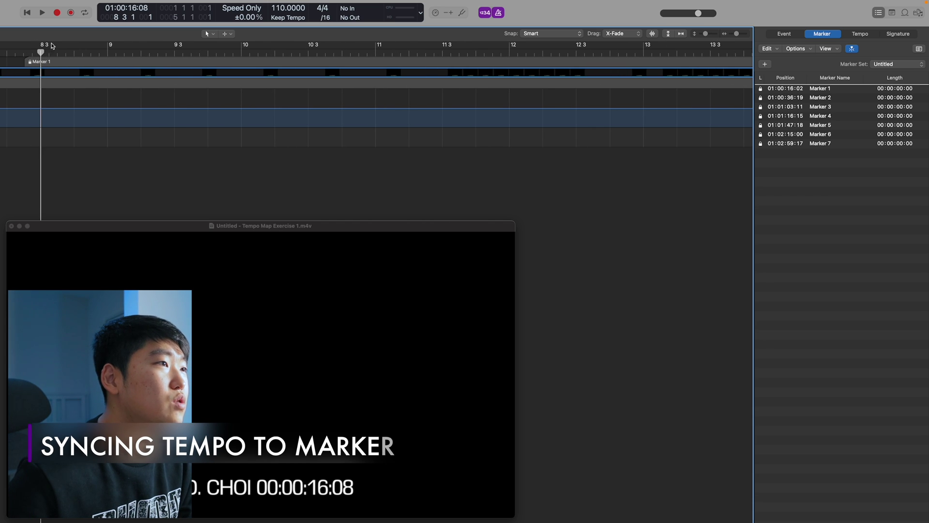
{"action": "key", "text": "super+Left"}
{"action": "key", "text": "super+Left"}
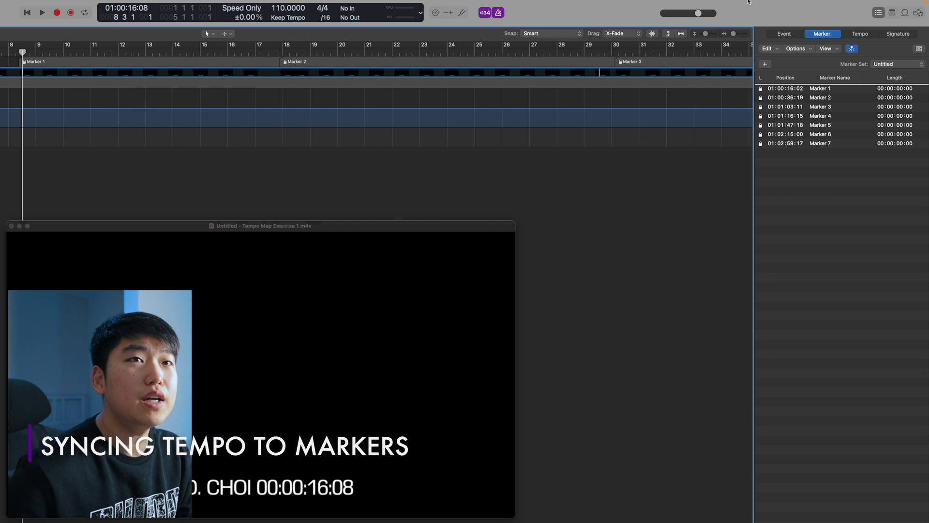
Add a tempo event at the playhead and set its SMPTE position to Marker 1's time, 01:00:16:02
{"action": "left_click", "coordinate": [862, 34]}
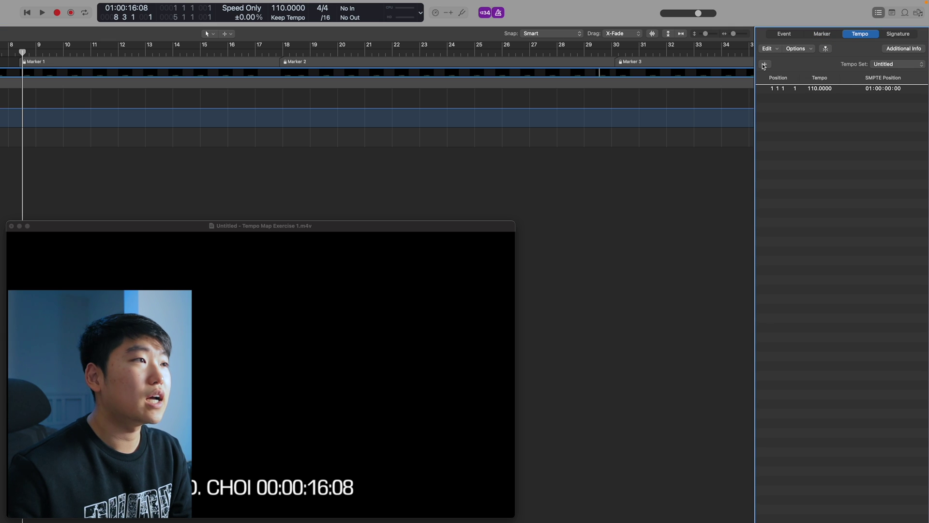
{"action": "left_click", "coordinate": [764, 65]}
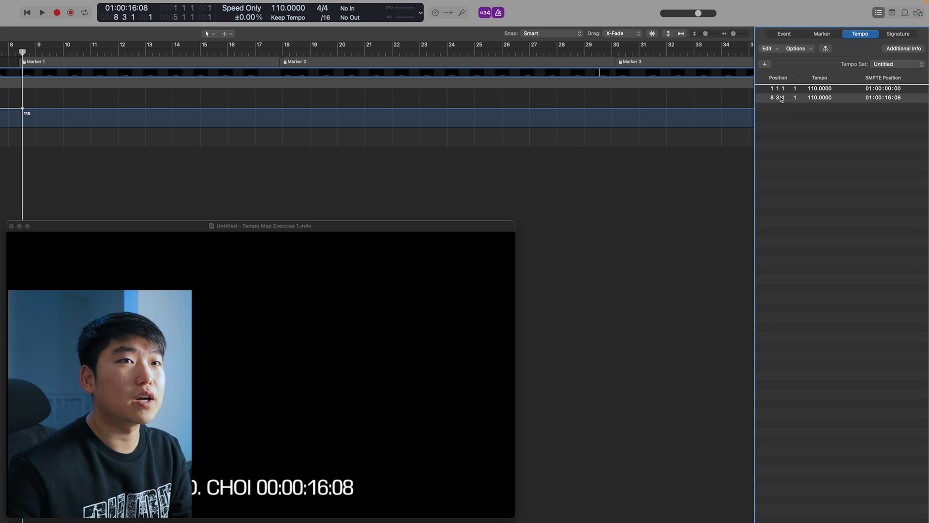
{"action": "left_click", "coordinate": [823, 34]}
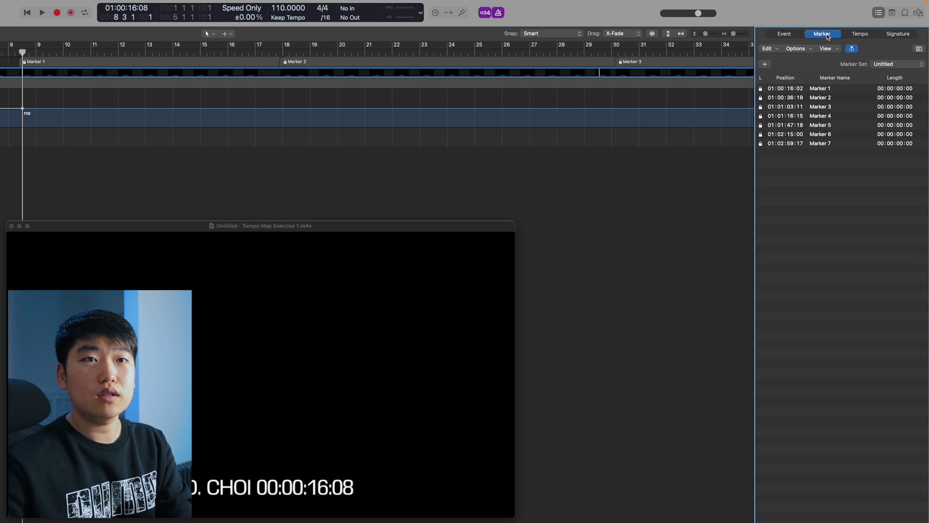
{"action": "left_click", "coordinate": [797, 89]}
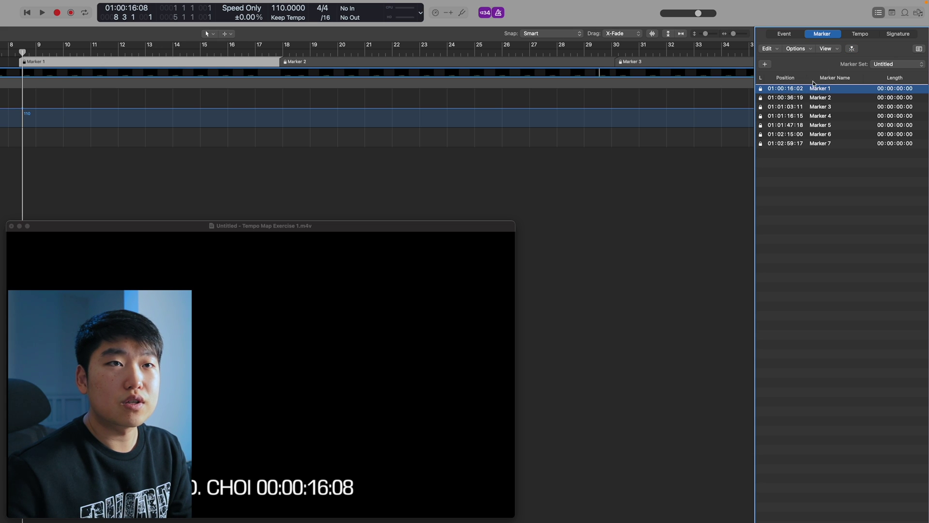
{"action": "left_click", "coordinate": [861, 34]}
{"action": "double_click", "coordinate": [897, 98]}
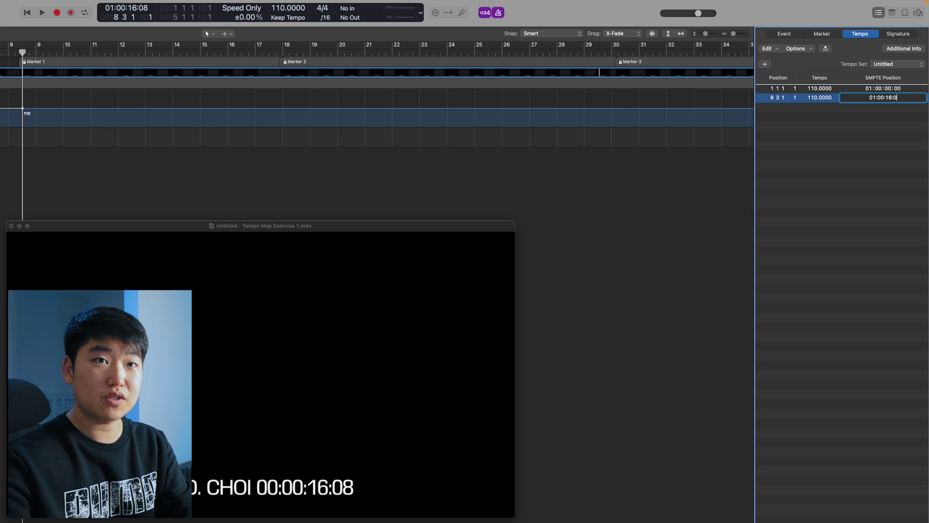
{"action": "type", "text": "2"}
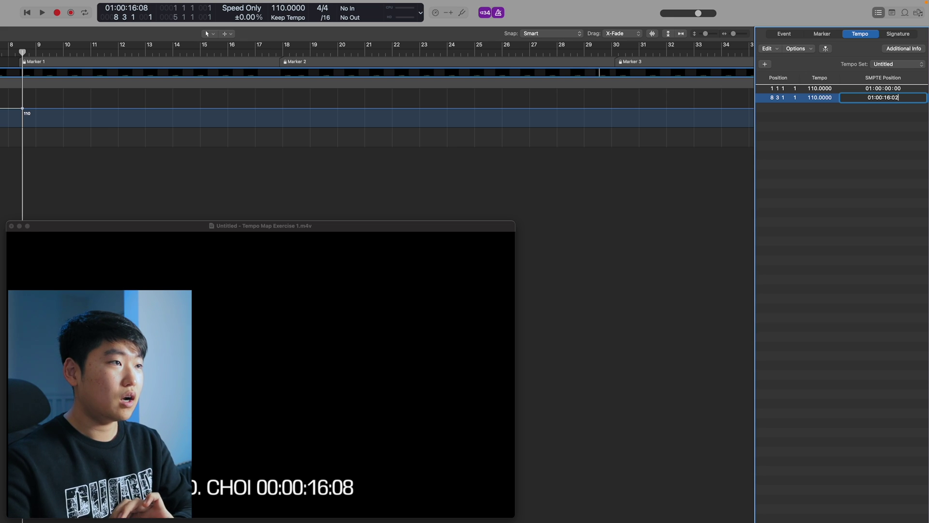
{"action": "key", "text": "Return"}
Examine the first tempo event and how closely Marker 1 lines up with the tempo event at bar 8, beat 3
{"action": "left_click", "coordinate": [815, 89]}
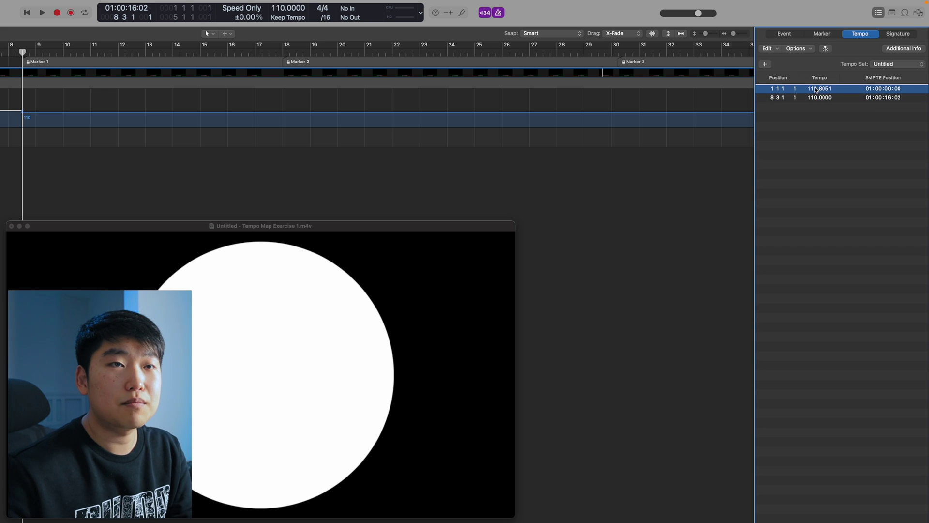
{"action": "key", "text": "super+Right"}
{"action": "key", "text": "super+Right"}
{"action": "key", "text": "super+Right"}
{"action": "key", "text": "super+Right"}
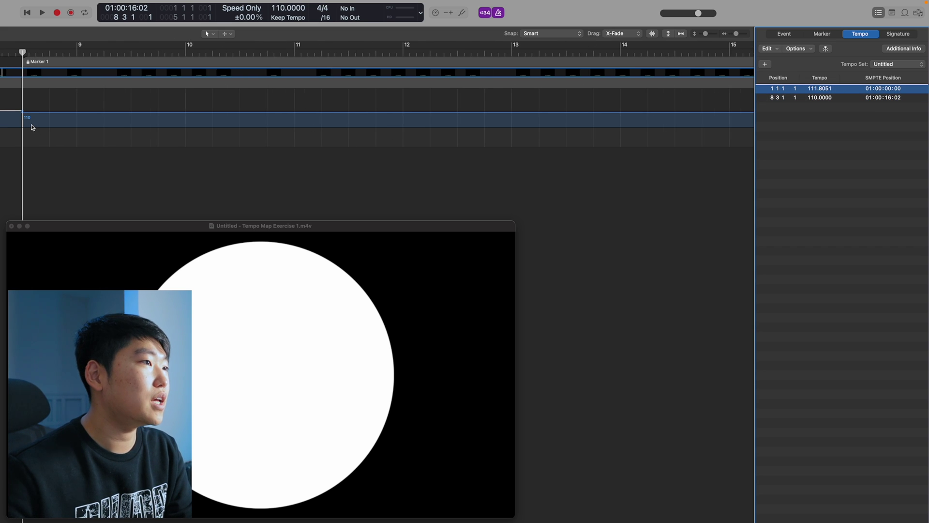
{"action": "key", "text": "super+Right"}
{"action": "key", "text": "super+Right"}
{"action": "key", "text": "super+Right"}
{"action": "key", "text": "super+Right"}
{"action": "key", "text": "super+Right"}
{"action": "key", "text": "super+Right"}
{"action": "mouse_move", "coordinate": [23, 53]}
{"action": "left_mouse_down"}
{"action": "mouse_move", "coordinate": [1, 52]}
{"action": "mouse_move", "coordinate": [23, 52]}
{"action": "left_mouse_up"}
{"action": "key", "text": "super+Left"}
{"action": "key", "text": "super+Left"}
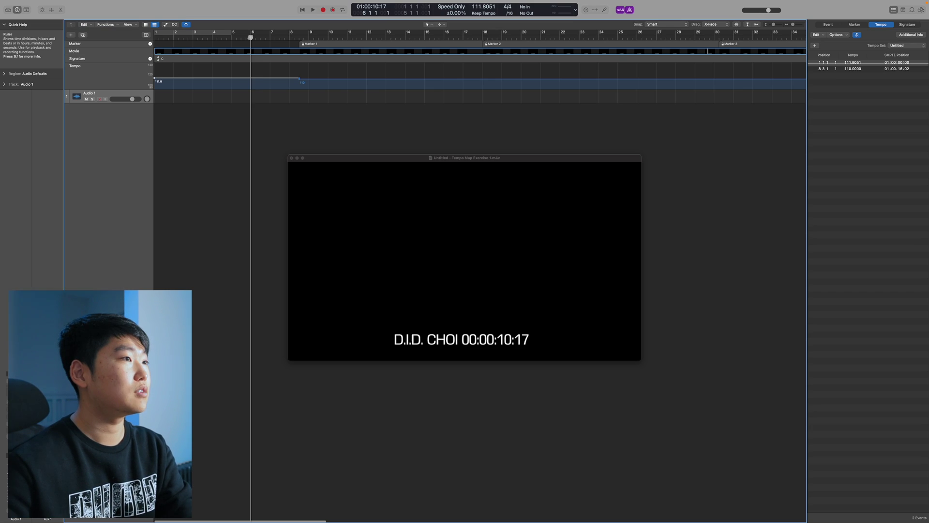
Play the movie from bar 6 through Marker 1 to check the hit against the beat
{"action": "key", "text": "space"}
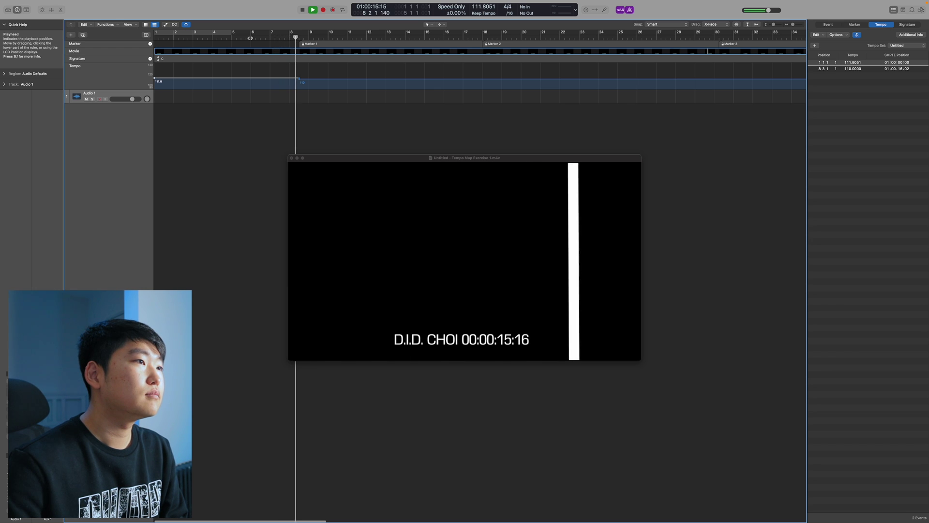
{"action": "key", "text": "space"}
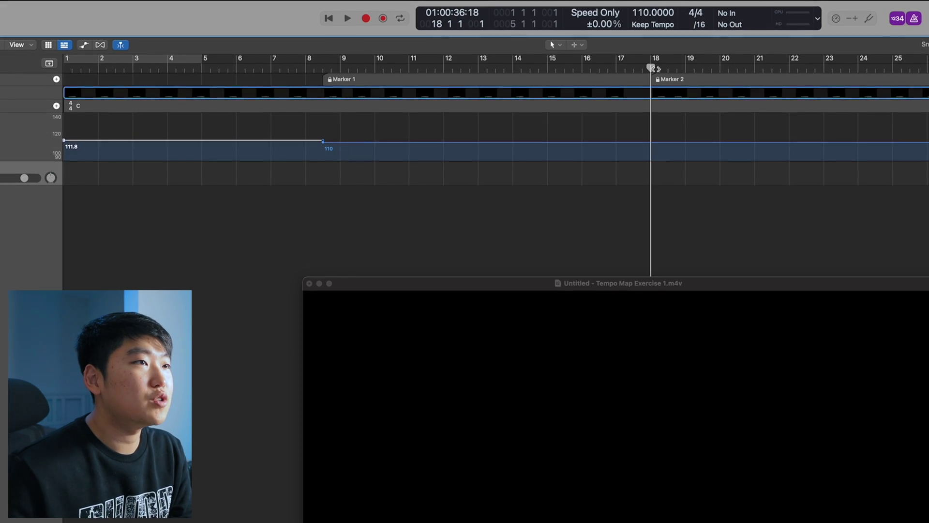
Step frame by frame around Marker 2 and compare its position with the downbeat of bar 18
{"action": "key", "text": "super+Right"}
{"action": "key", "text": "super+Right"}
{"action": "key", "text": "super+Right"}
{"action": "key", "text": "super+Right"}
{"action": "key", "text": "super+Right"}
{"action": "key", "text": "super+Right"}
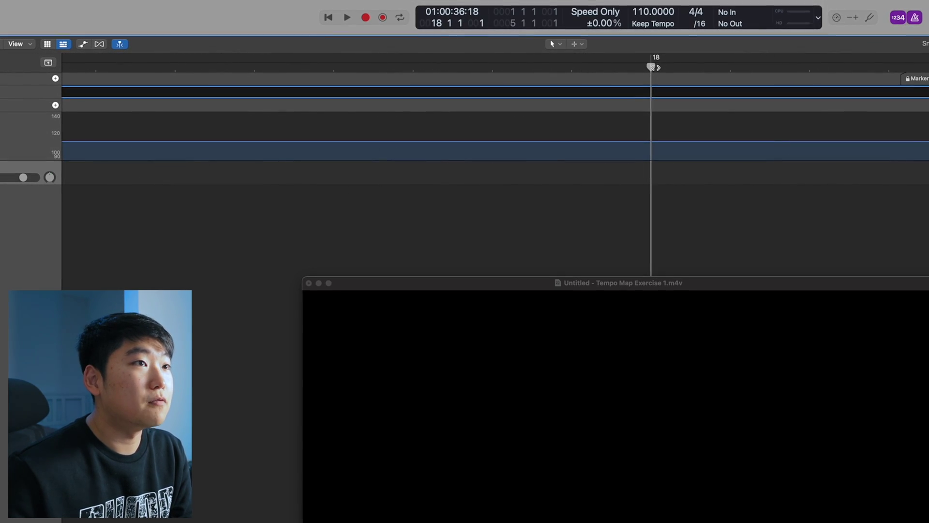
{"action": "key", "text": "super+Left"}
{"action": "key", "text": "super+Left"}
{"action": "key", "text": "super+Left"}
{"action": "key", "text": "super+Left"}
{"action": "key", "text": "super+Left"}
{"action": "key", "text": "comma"}
{"action": "key", "text": "period"}
{"action": "key", "text": "comma"}
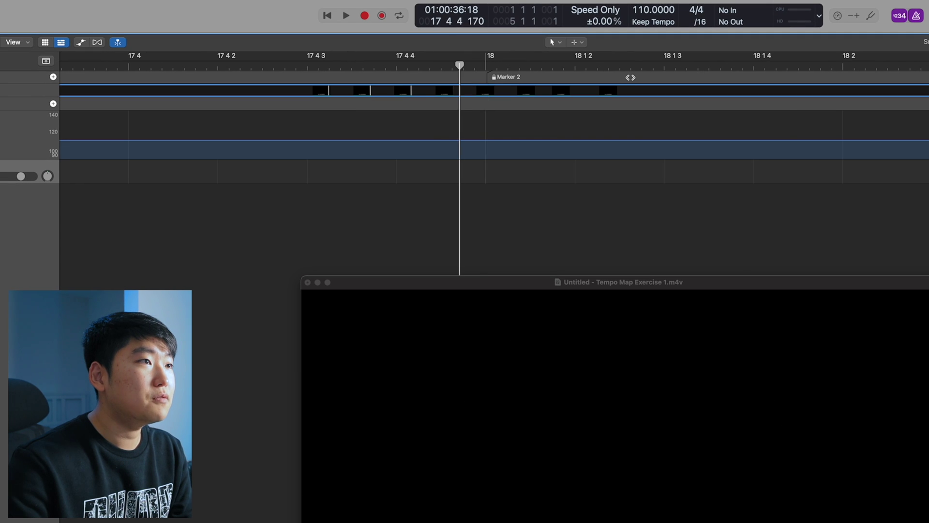
{"action": "key", "text": "period"}
{"action": "key", "text": "period"}
{"action": "key", "text": "period"}
{"action": "key", "text": "comma"}
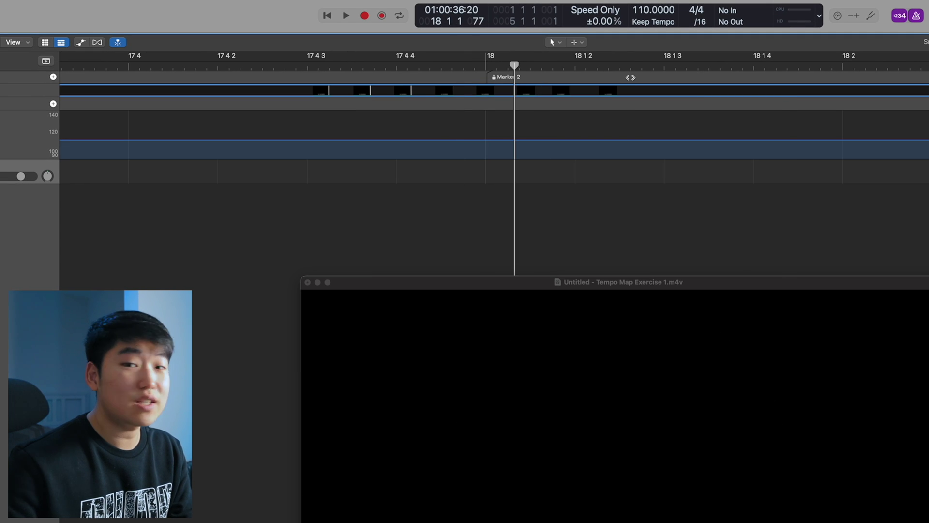
Add an anchor tempo event of 110 BPM at 18 1 1 1, beside Marker 2
{"action": "key", "text": "super+Left"}
{"action": "key", "text": "super+Left"}
{"action": "key", "text": "super+Left"}
{"action": "key", "text": "super+Left"}
{"action": "key", "text": "super+Left"}
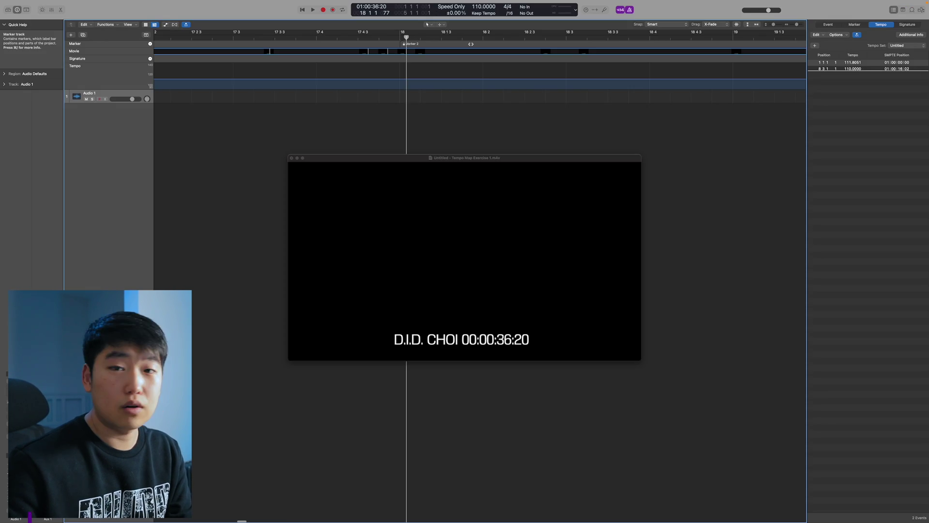
{"action": "key", "text": "super+Left"}
{"action": "key", "text": "super+Left"}
{"action": "key", "text": "super+Left"}
{"action": "key", "text": "super+Left"}
{"action": "key", "text": "super+Left"}
{"action": "key", "text": "super+Left"}
{"action": "key", "text": "super+Left"}
{"action": "key", "text": "super+Left"}
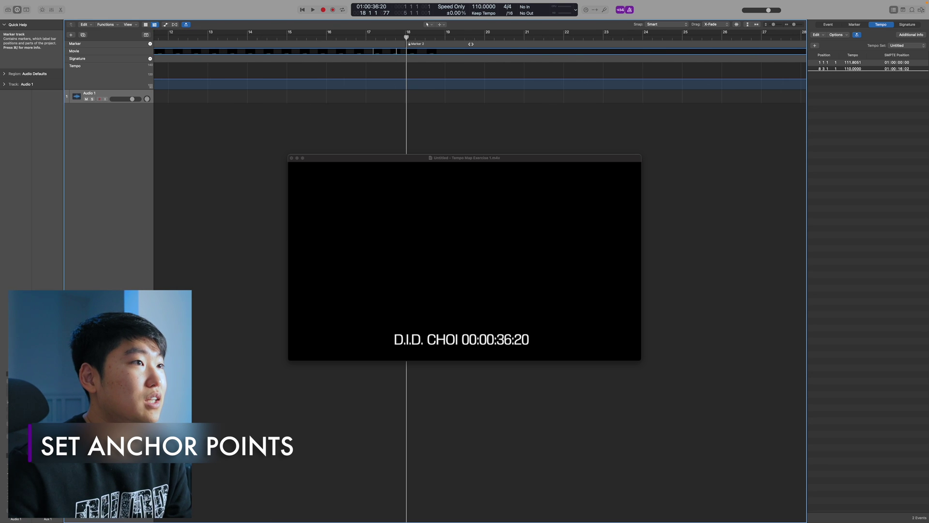
{"action": "key", "text": "super+Right"}
{"action": "key", "text": "super+Right"}
{"action": "key", "text": "super+Right"}
{"action": "key", "text": "super+Right"}
{"action": "key", "text": "super+Right"}
{"action": "key", "text": "super+Right"}
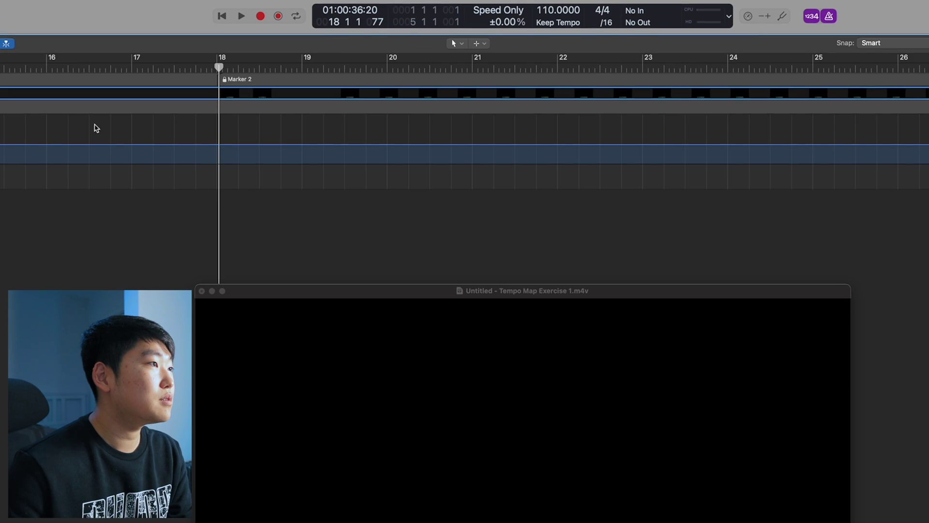
{"action": "left_click", "coordinate": [255, 38]}
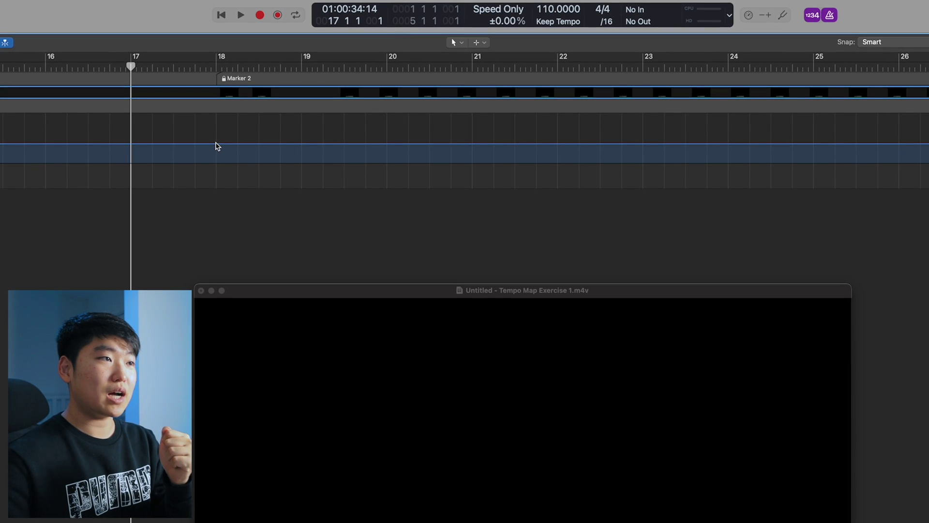
{"action": "key", "text": "super+Left"}
{"action": "key", "text": "super+Left"}
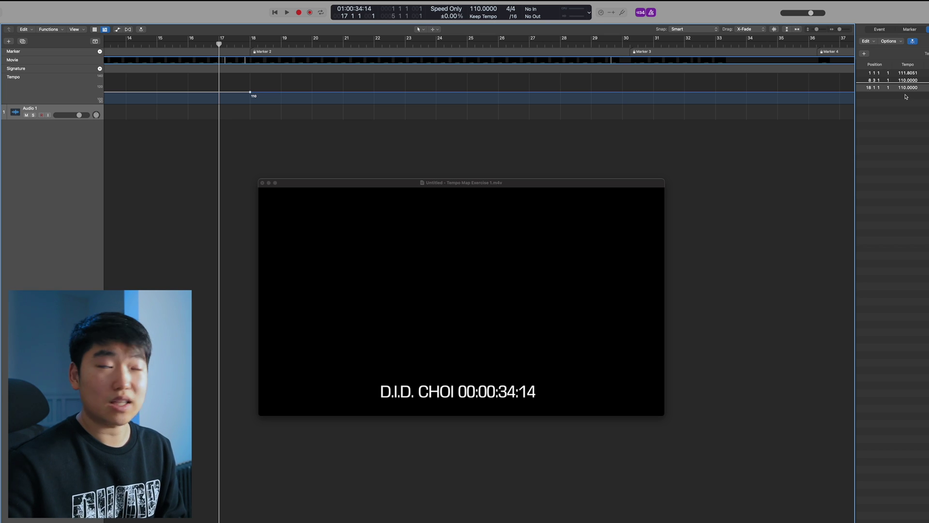
Place the playhead on Marker 3 at 01:01:03:11
{"action": "key", "text": "super+Left"}
{"action": "key", "text": "super+Left"}
{"action": "key", "text": "super+Left"}
{"action": "left_click", "coordinate": [331, 44]}
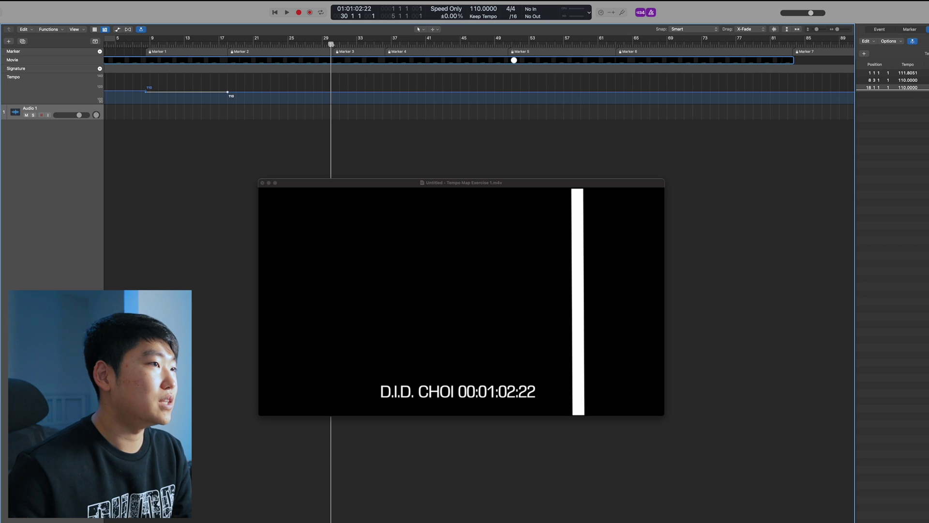
{"action": "key", "text": "super+Right"}
{"action": "key", "text": "super+Right"}
{"action": "key", "text": "super+Right"}
{"action": "key", "text": "super+Right"}
{"action": "key", "text": "super+Right"}
{"action": "key", "text": "alt+period"}
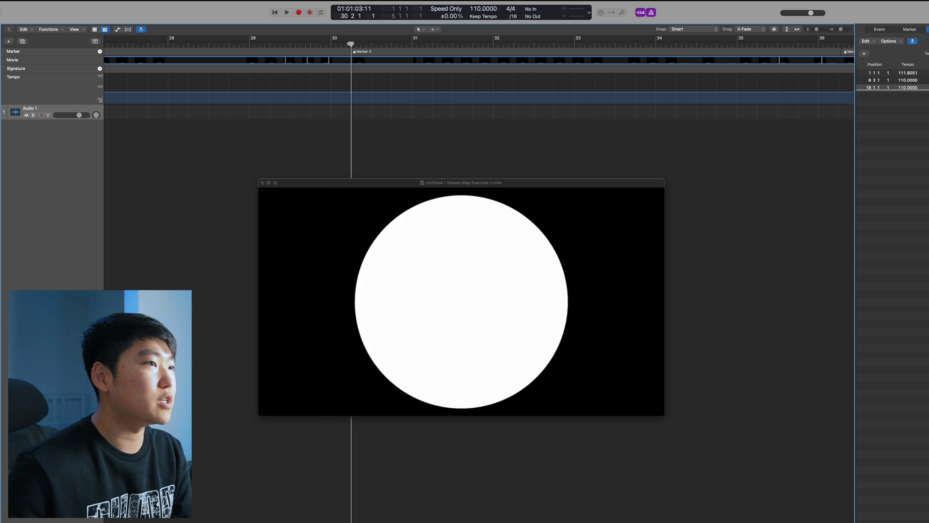
{"action": "key", "text": "super+Right"}
{"action": "key", "text": "super+Right"}
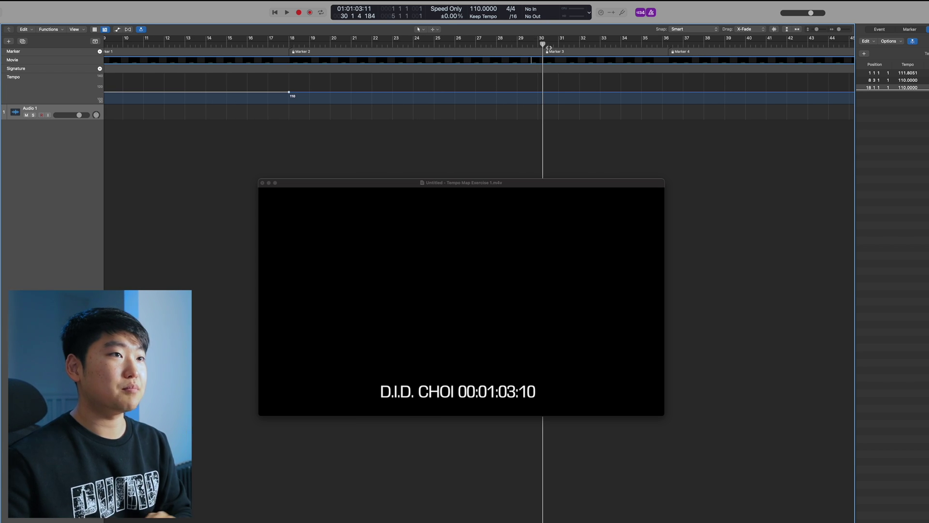
Examine up close how Marker 3 falls relative to the second beat of bar 30
{"action": "key", "text": "super+Right"}
{"action": "key", "text": "super+Right"}
{"action": "key", "text": "super+Right"}
{"action": "key", "text": "super+Right"}
{"action": "key", "text": "super+Right"}
{"action": "key", "text": "super+Right"}
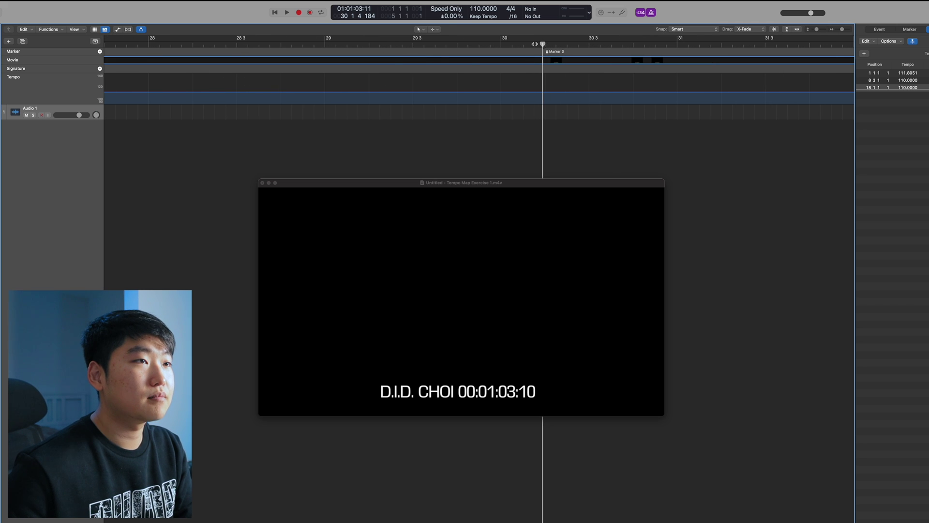
{"action": "key", "text": "super+Left"}
{"action": "key", "text": "super+Left"}
Insert a 5/4 time signature change at bar 29, in the signature track before Marker 3
{"action": "left_click", "coordinate": [552, 50]}
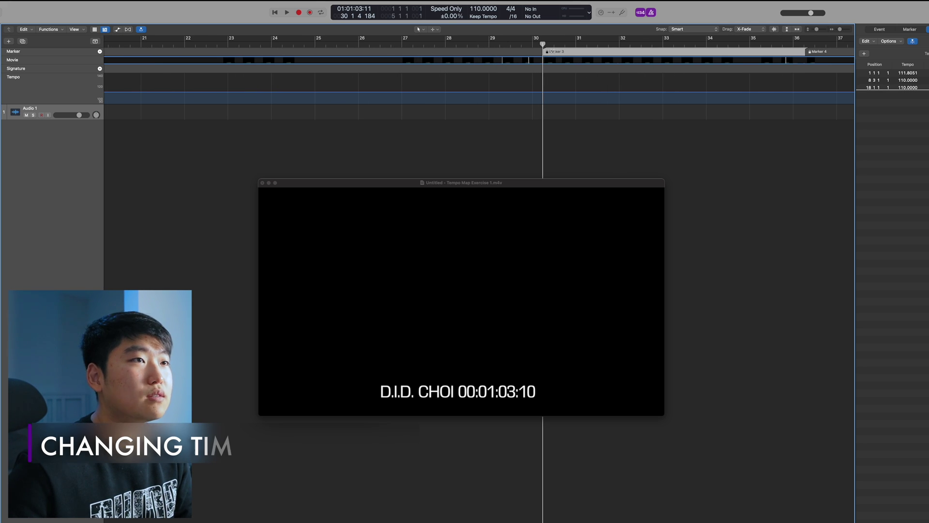
{"action": "left_click", "coordinate": [489, 45]}
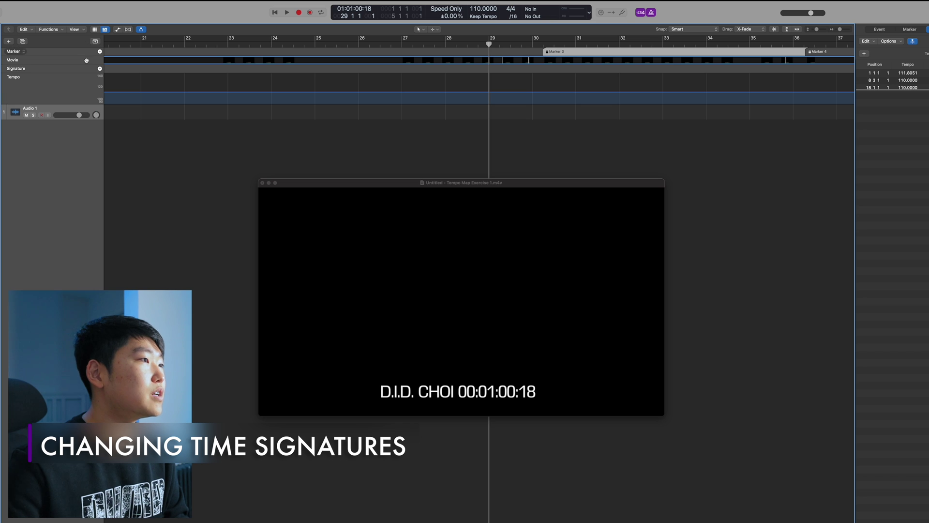
{"action": "left_click", "coordinate": [100, 69]}
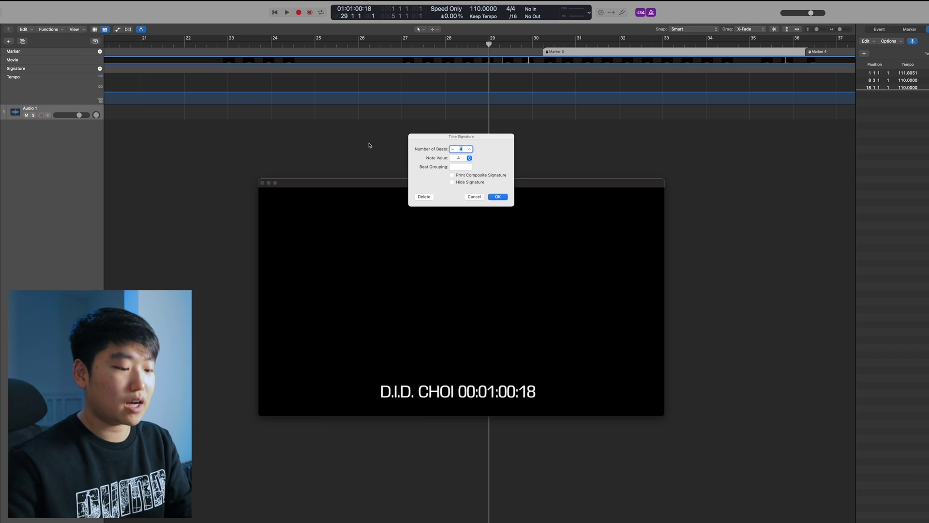
{"action": "type", "text": "5"}
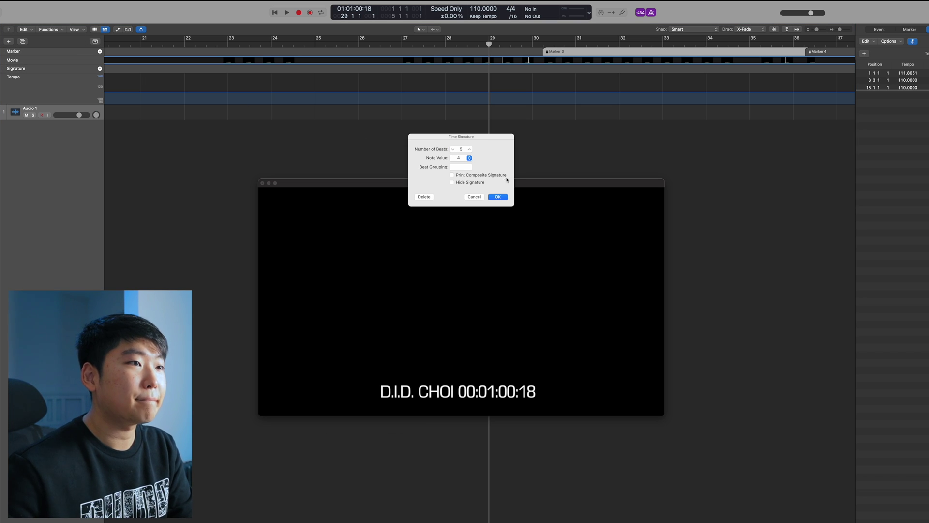
{"action": "left_click", "coordinate": [498, 197]}
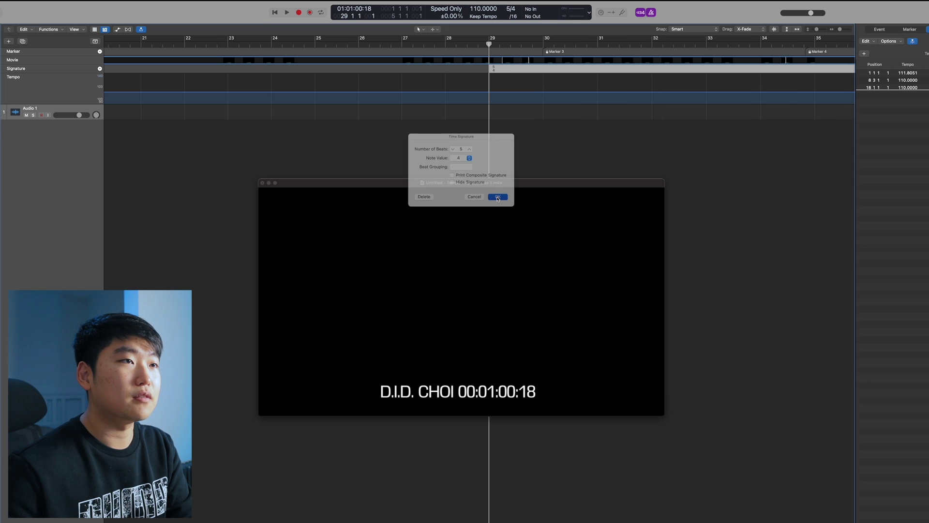
Insert a time signature change to 4/4 at bar 30, where Marker 3 falls
{"action": "left_click", "coordinate": [544, 48]}
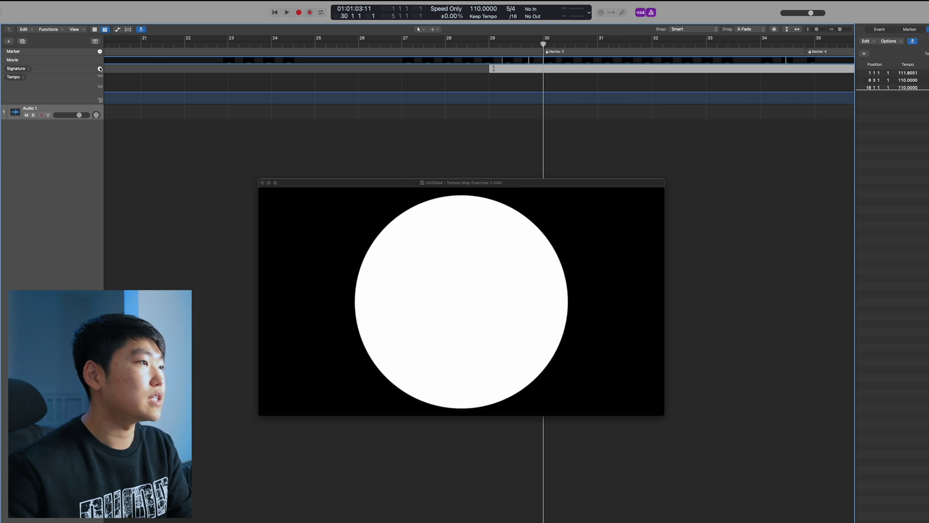
{"action": "left_click", "coordinate": [100, 69]}
{"action": "key", "text": "BackSpace"}
{"action": "key", "text": "BackSpace"}
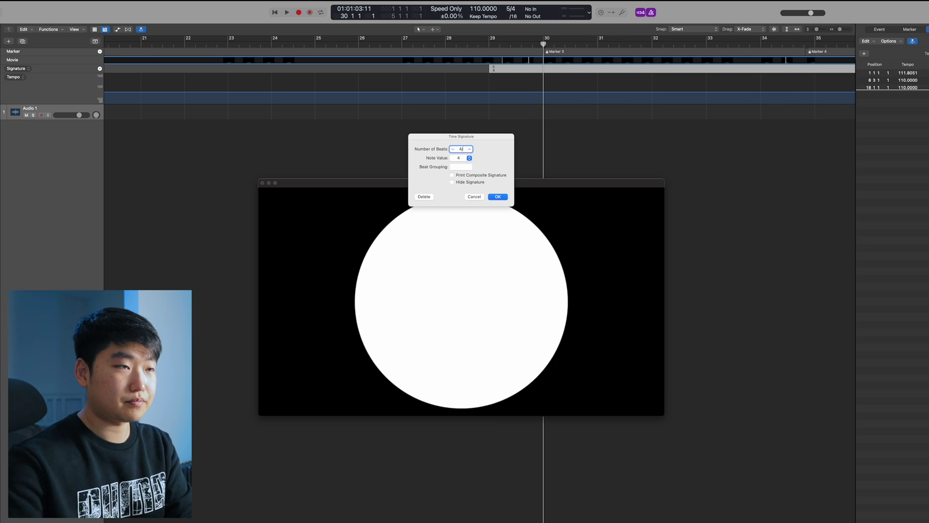
{"action": "left_click", "coordinate": [502, 199]}
Add an anchor tempo event of 110 BPM at 30 1 1 1, beside Marker 3
{"action": "key", "text": "comma"}
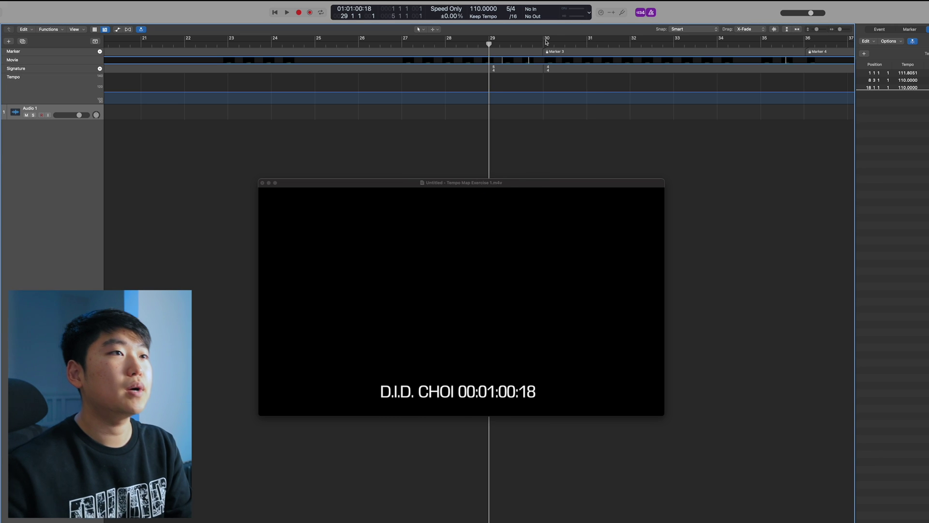
{"action": "key", "text": "period"}
{"action": "key", "text": "super+Right"}
{"action": "key", "text": "super+Right"}
{"action": "key", "text": "super+Right"}
{"action": "key", "text": "super+Right"}
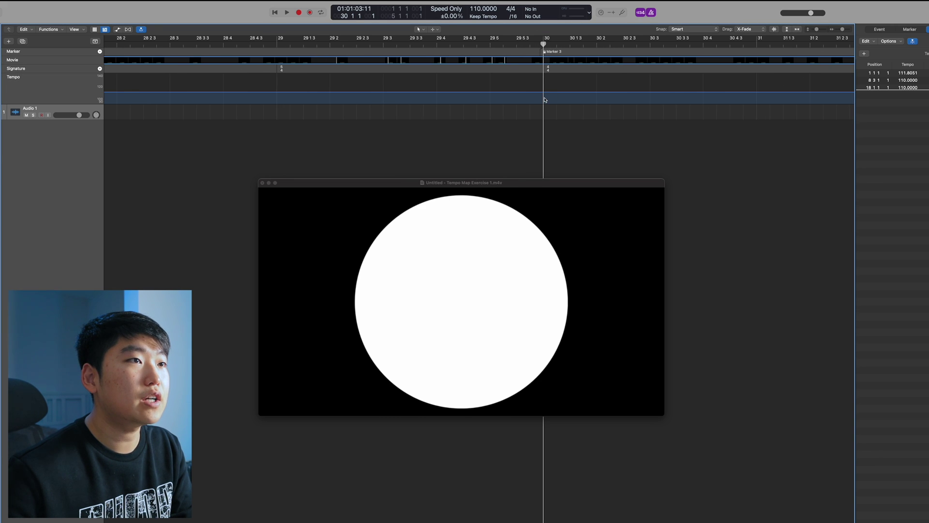
{"action": "left_click", "coordinate": [517, 43]}
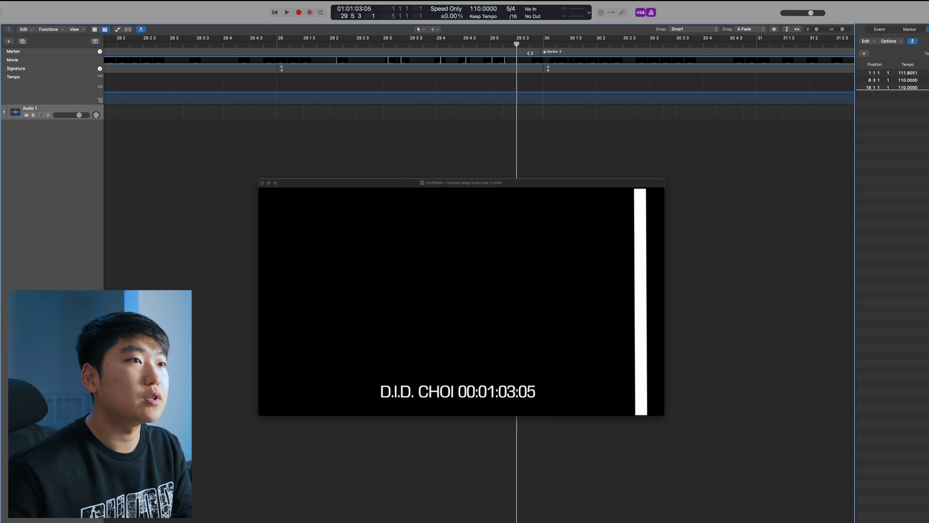
{"action": "left_click", "coordinate": [544, 93]}
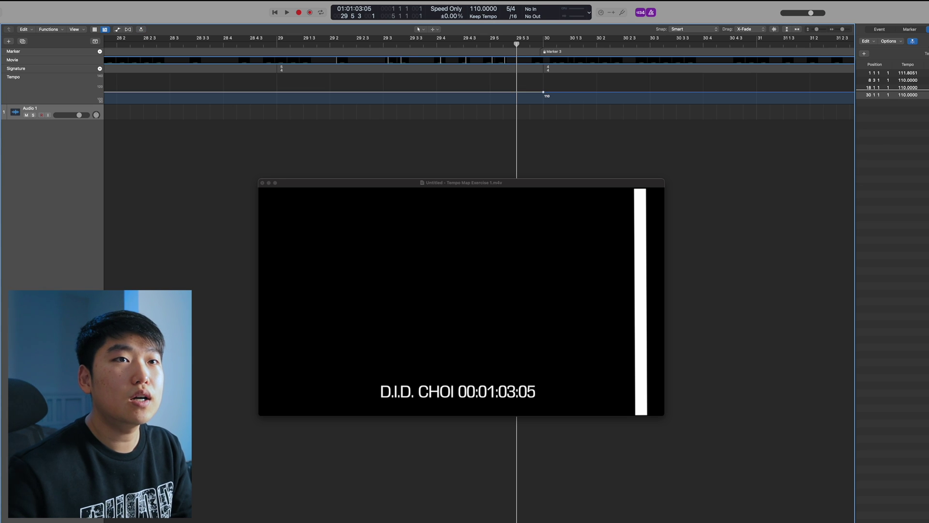
Compare Marker 3's listed position with the SMPTE position of the tempo event at bar 30
{"action": "left_click", "coordinate": [910, 29]}
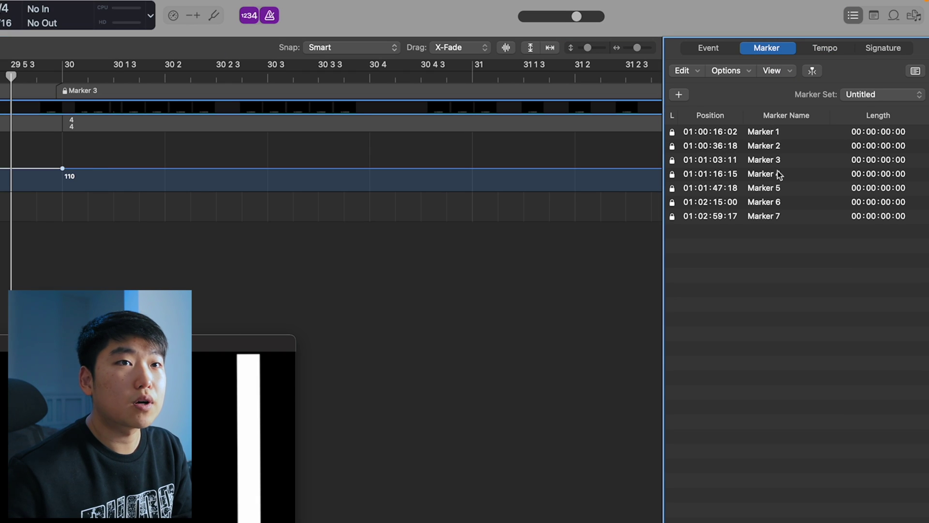
{"action": "left_click", "coordinate": [774, 165]}
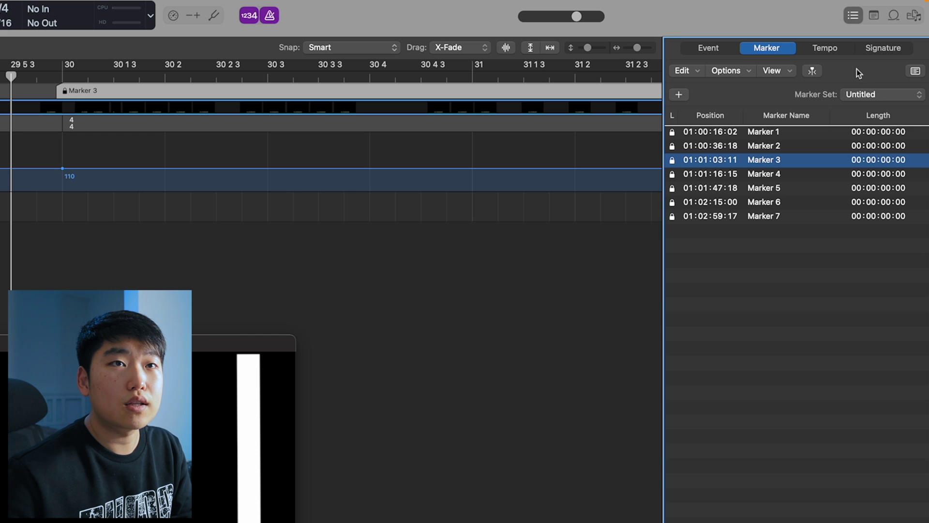
{"action": "left_click", "coordinate": [828, 49]}
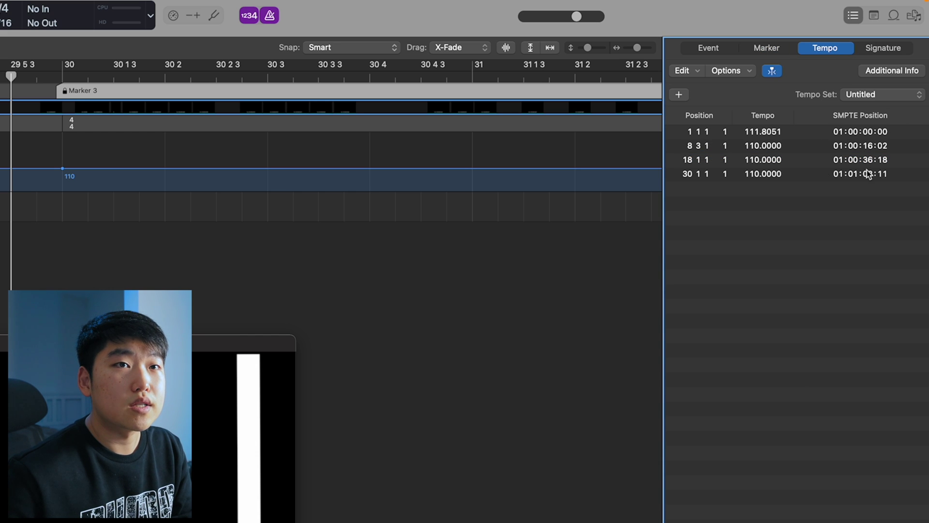
{"action": "left_click", "coordinate": [879, 176]}
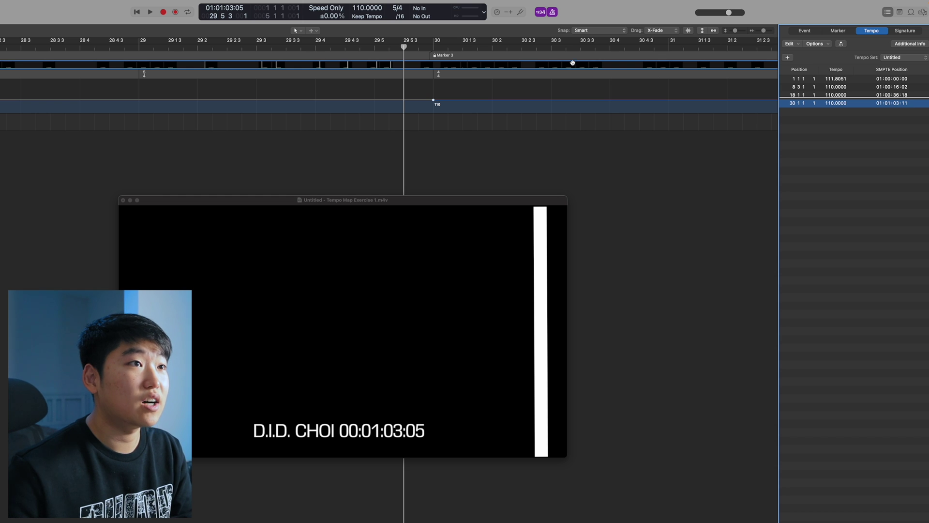
Inspect frame by frame how closely Marker 3 lines up with the downbeat of bar 30
{"action": "left_click", "coordinate": [431, 47]}
{"action": "key", "text": "super+Right"}
{"action": "key", "text": "super+Right"}
{"action": "key", "text": "super+Right"}
{"action": "key", "text": "super+Right"}
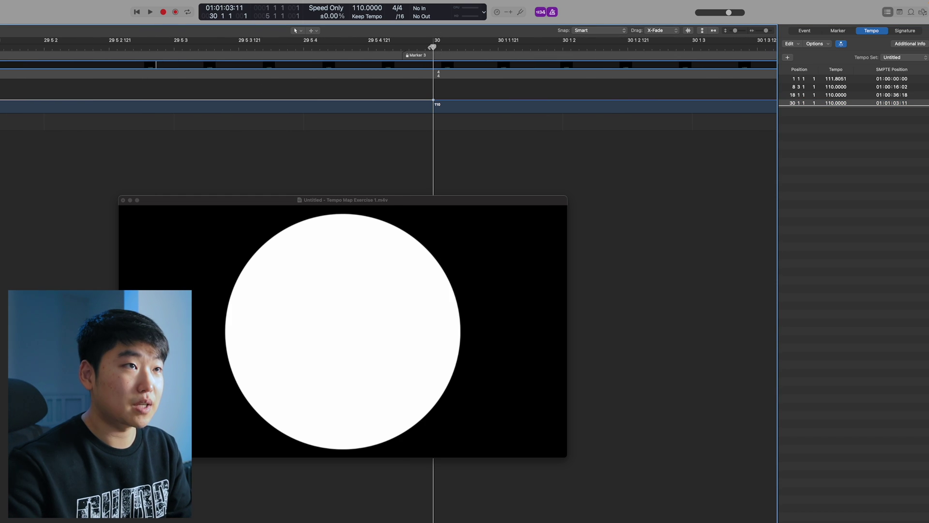
{"action": "key", "text": "alt+comma"}
{"action": "key", "text": "alt+comma"}
{"action": "key", "text": "alt+comma"}
{"action": "key", "text": "alt+comma"}
{"action": "key", "text": "alt+comma"}
{"action": "key", "text": "alt+comma"}
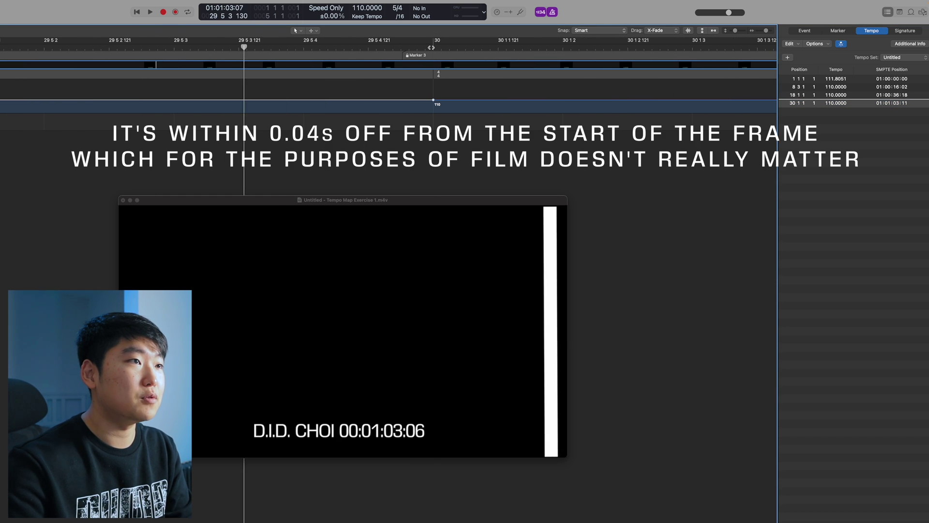
{"action": "key", "text": "alt+period"}
{"action": "key", "text": "super+Right"}
{"action": "key", "text": "super+Right"}
{"action": "key", "text": "super+Right"}
{"action": "key", "text": "super+Right"}
{"action": "key", "text": "super+Right"}
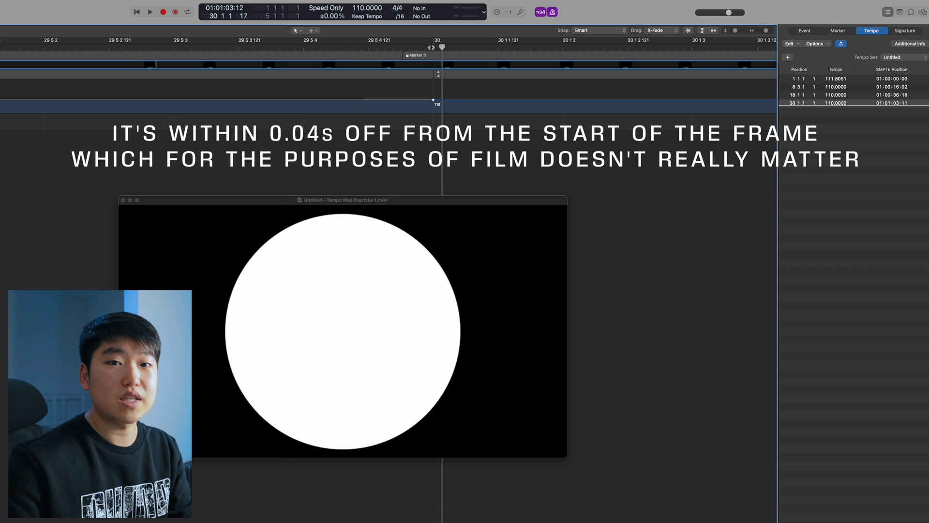
Switch to the Film Music Tempo Calculation Tool in the browser to review the hit-point fits, and return to Logic Pro
{"action": "key", "text": "super+Left"}
{"action": "key", "text": "super+Left"}
{"action": "key", "text": "super+Left"}
{"action": "key", "text": "super+Left"}
{"action": "key", "text": "super+Left"}
{"action": "key", "text": "super+Left"}
{"action": "key", "text": "super+Left"}
{"action": "key", "text": "super+Left"}
{"action": "key", "text": "super+Left"}
{"action": "key", "text": "super+Left"}
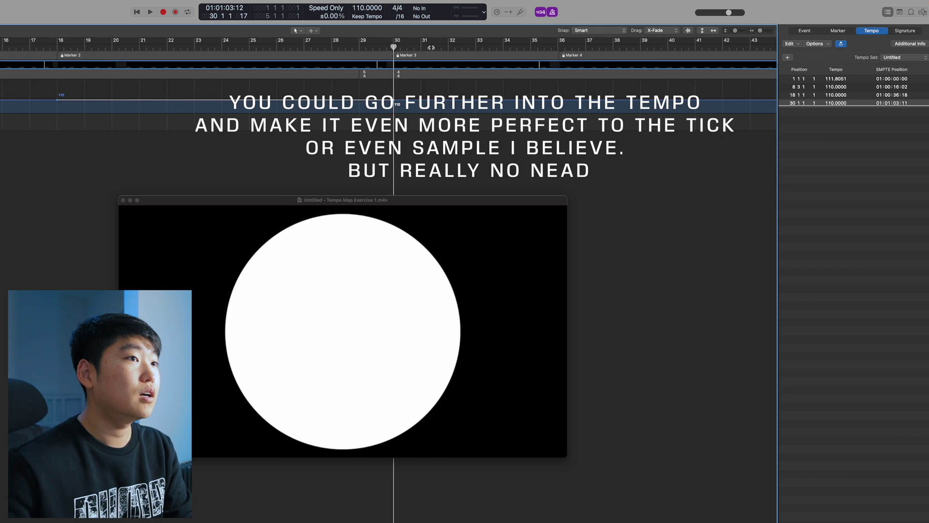
{"action": "key", "text": "ctrl+Right"}
{"action": "scroll", "coordinate": [431, 50], "scroll_direction": "up", "scroll_amount": 5}
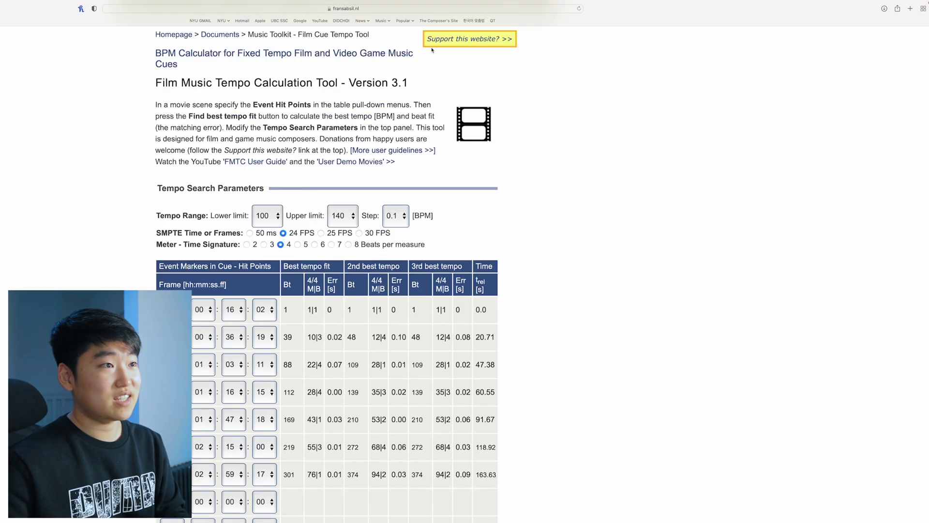
{"action": "key", "text": "ctrl+Left"}
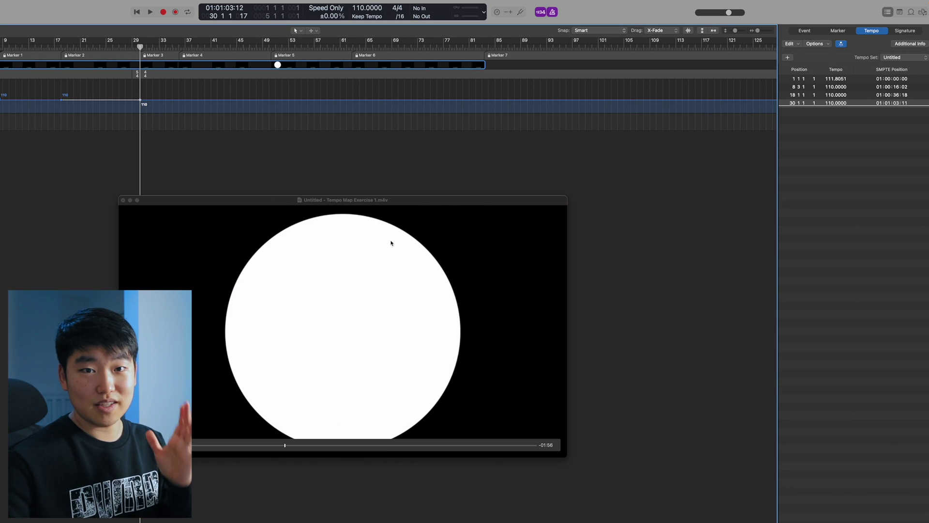
Examine up close how Marker 4 falls relative to the downbeat of bar 36
{"action": "key", "text": "super+Right"}
{"action": "key", "text": "super+Right"}
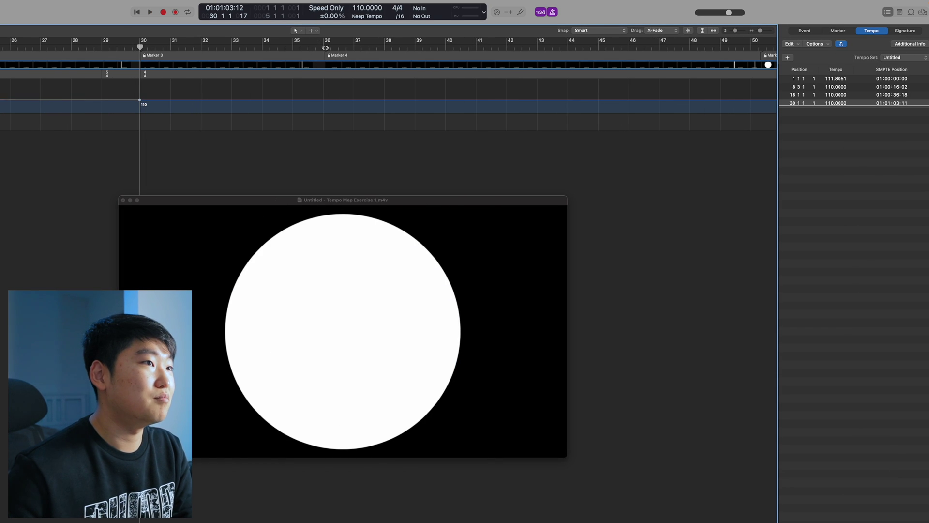
{"action": "left_click", "coordinate": [324, 49]}
{"action": "key", "text": "super+Right"}
{"action": "key", "text": "super+Right"}
{"action": "key", "text": "super+Right"}
{"action": "key", "text": "super+Right"}
{"action": "key", "text": "period"}
{"action": "key", "text": "period"}
{"action": "key", "text": "period"}
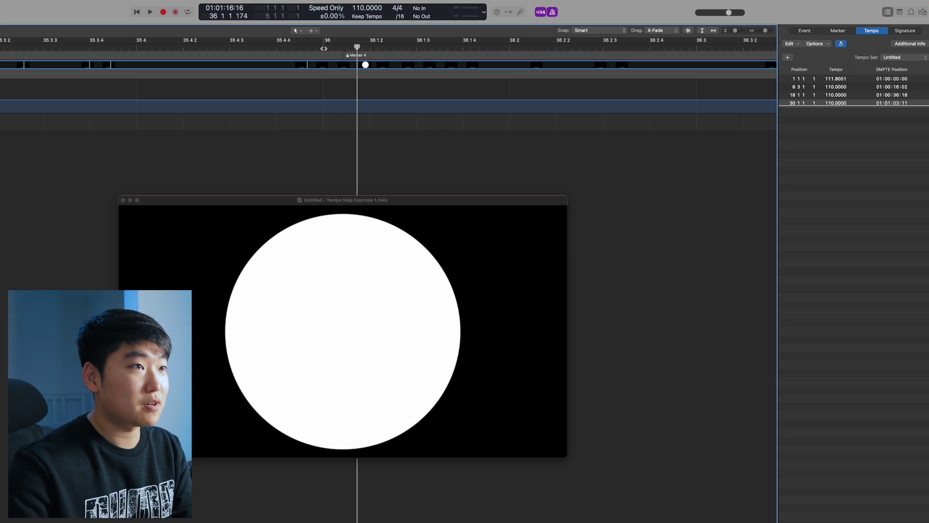
Add a tempo event of 110 BPM at 36 1 1 1, just before Marker 4
{"action": "key", "text": "comma"}
{"action": "key", "text": "period"}
{"action": "key", "text": "comma"}
{"action": "key", "text": "comma"}
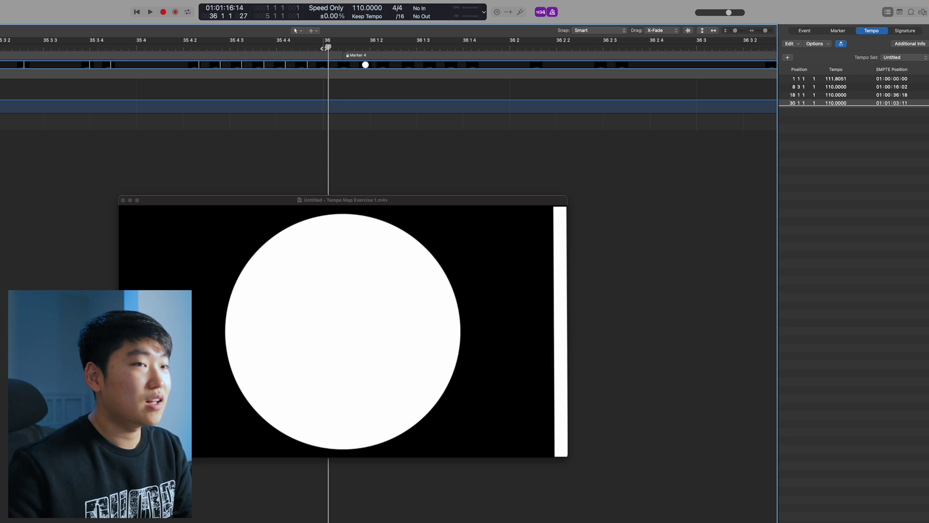
{"action": "left_click", "coordinate": [324, 48]}
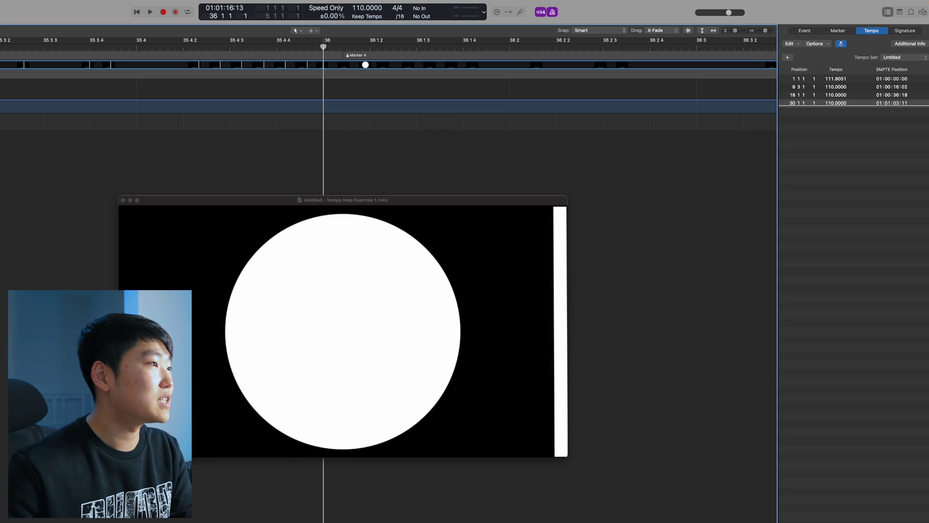
{"action": "left_click", "coordinate": [324, 101]}
Play and step through the frames between the downbeat of bar 36 and Marker 4 to judge the hit's timing
{"action": "left_click", "coordinate": [324, 47]}
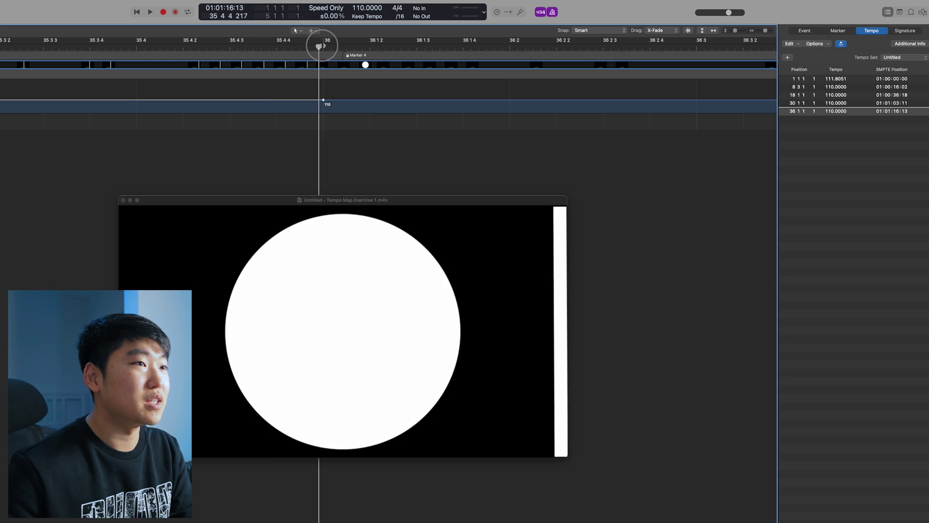
{"action": "key", "text": "space"}
{"action": "key", "text": "space"}
{"action": "key", "text": "space"}
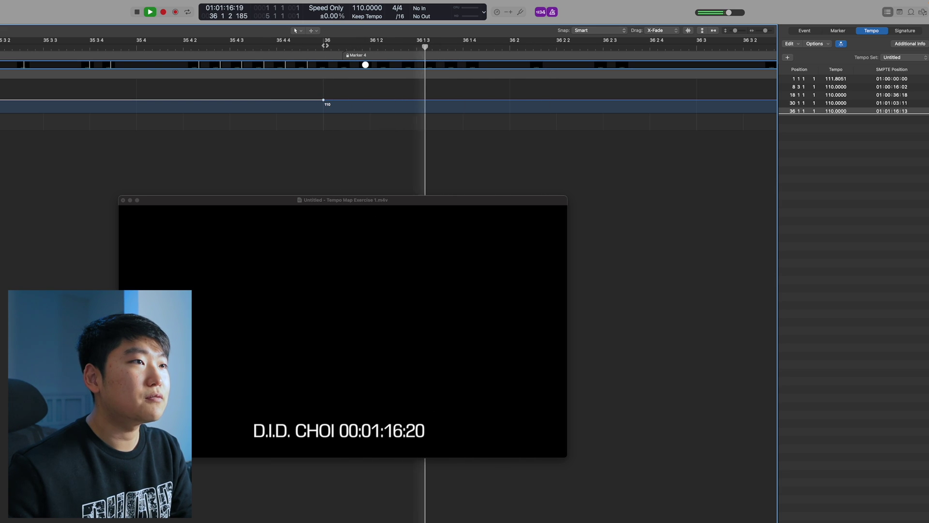
{"action": "key", "text": "space"}
{"action": "left_click", "coordinate": [345, 46]}
{"action": "left_click", "coordinate": [317, 45]}
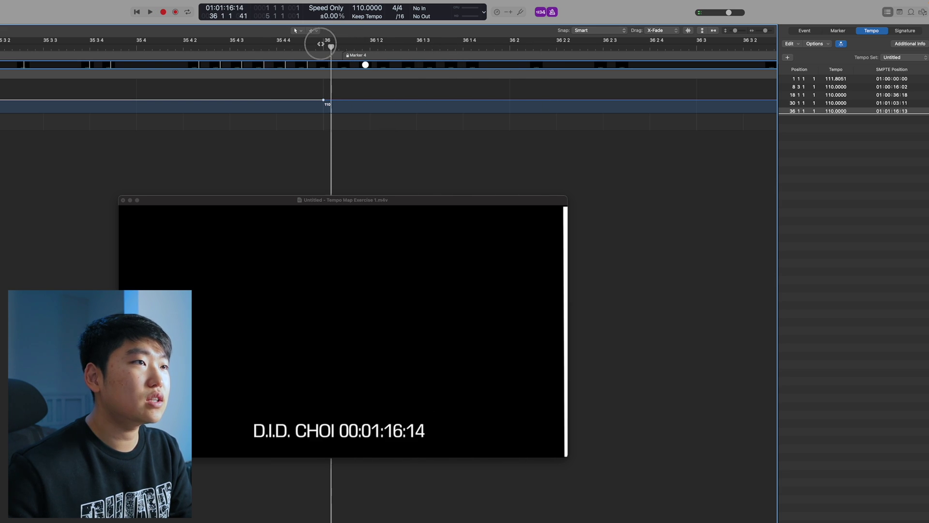
{"action": "key", "text": "space"}
{"action": "key", "text": "comma"}
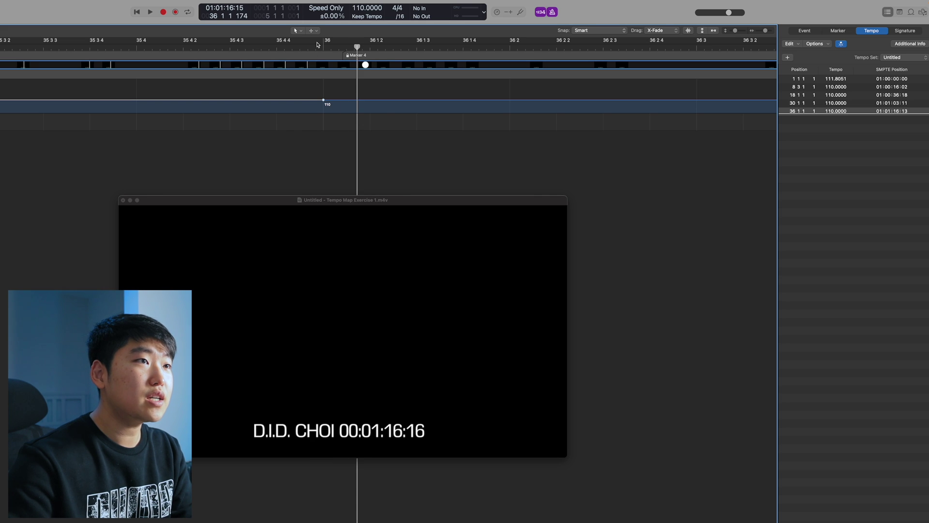
{"action": "key", "text": "period"}
{"action": "key", "text": "period"}
{"action": "key", "text": "comma"}
{"action": "key", "text": "comma"}
{"action": "left_click", "coordinate": [347, 48]}
{"action": "key", "text": "space"}
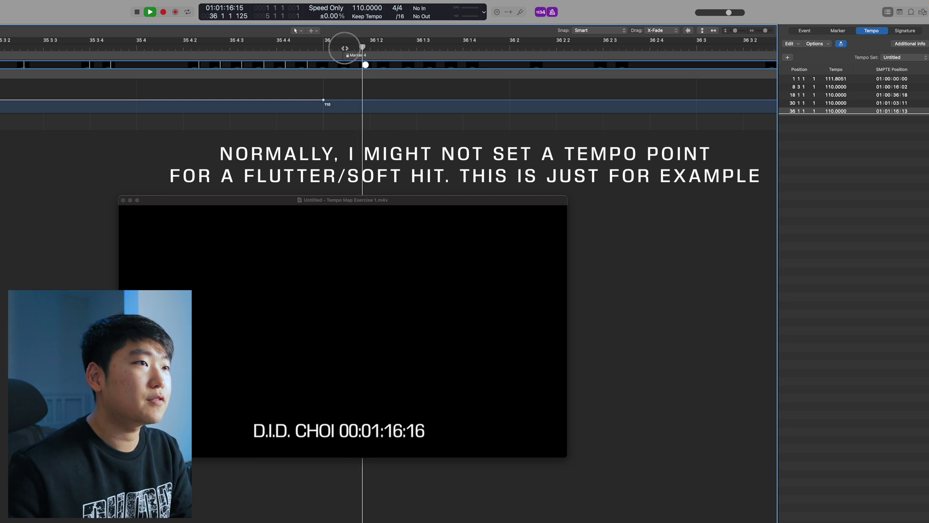
{"action": "key", "text": "space"}
{"action": "left_click", "coordinate": [324, 48]}
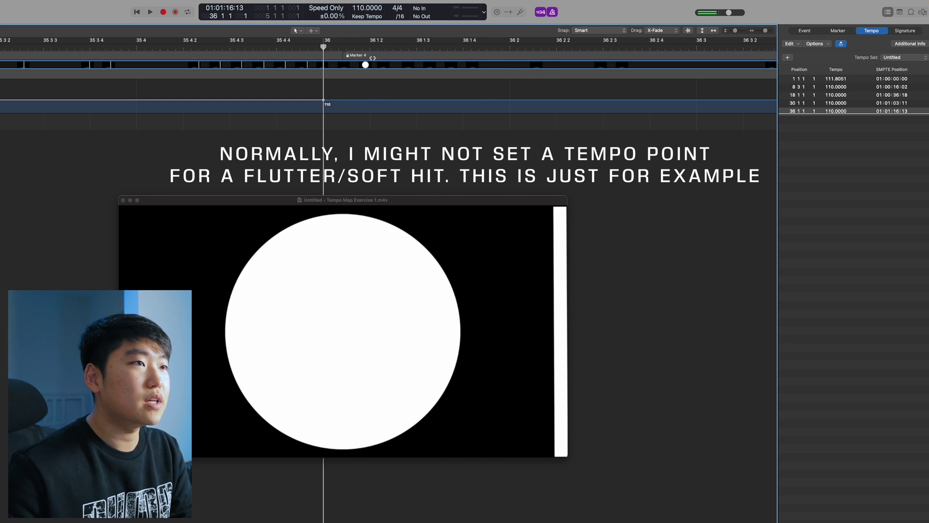
Check Marker 4's listed position and set the SMPTE position of the tempo event at bar 36 to 01:01:16:15
{"action": "left_click", "coordinate": [372, 58]}
{"action": "left_click", "coordinate": [837, 31]}
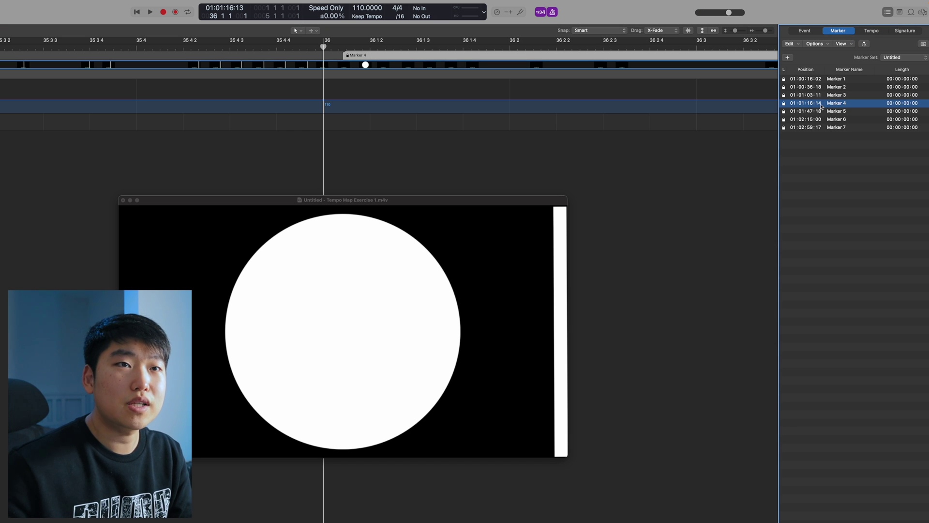
{"action": "left_click", "coordinate": [872, 30]}
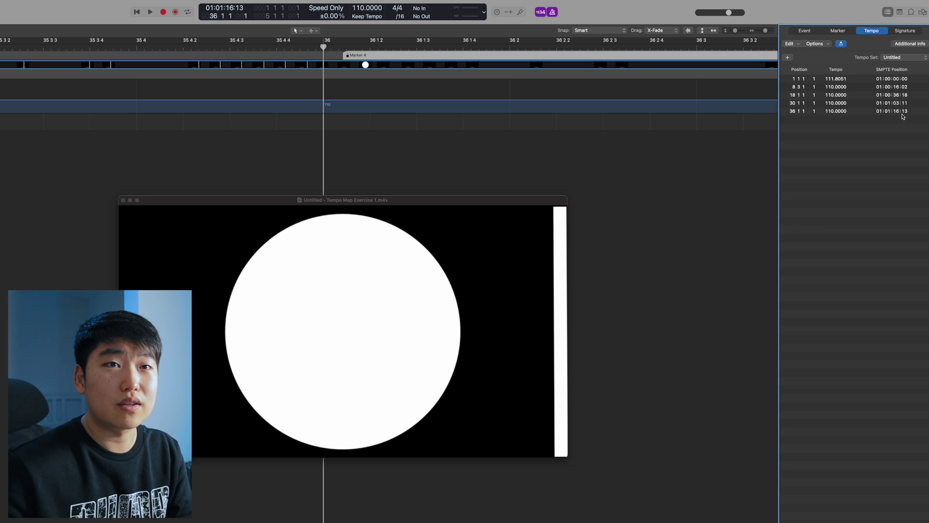
{"action": "double_click", "coordinate": [892, 111]}
{"action": "key", "text": "BackSpace"}
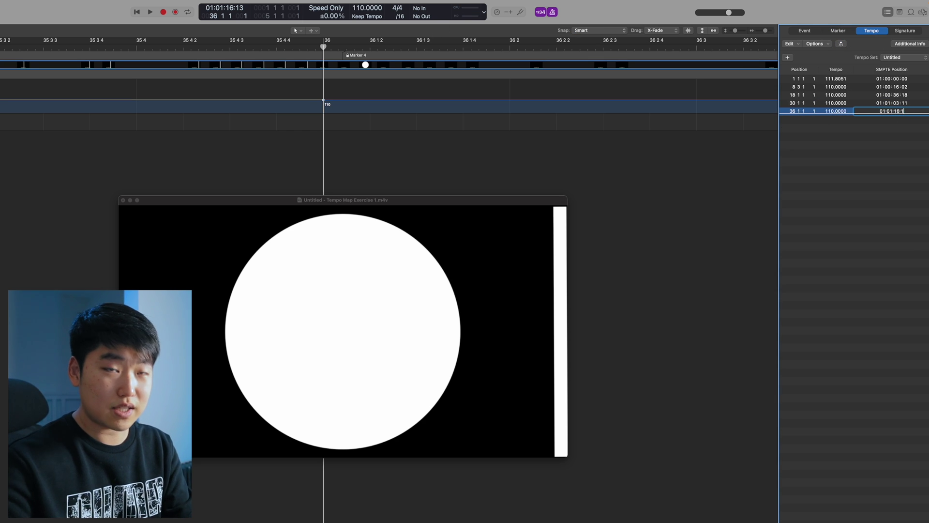
{"action": "type", "text": "5"}
{"action": "key", "text": "Return"}
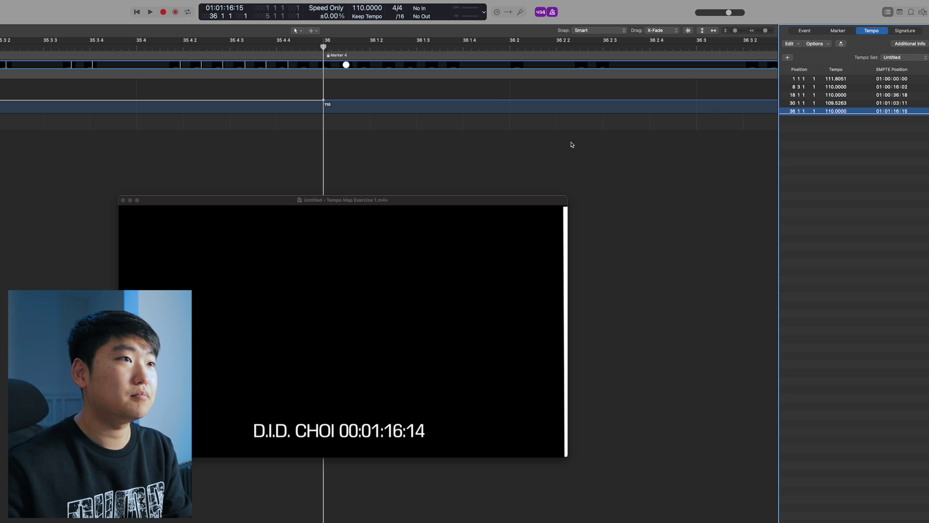
Examine the downbeat of bar 36 and its placement between Markers 3, 4 and 5 at different time scales
{"action": "left_click_drag", "start_coordinate": [326, 47], "coordinate": [322, 48]}
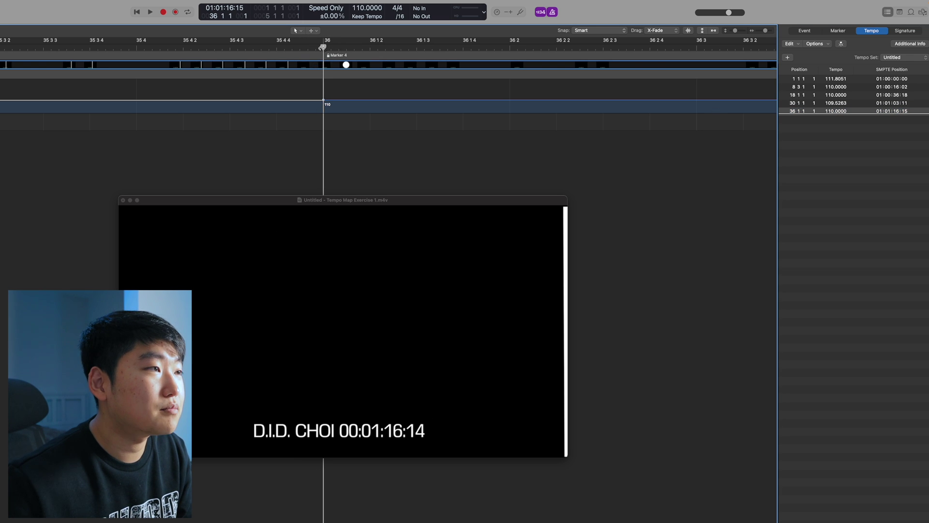
{"action": "key", "text": "super+Left"}
{"action": "key", "text": "super+Left"}
{"action": "key", "text": "super+Left"}
{"action": "key", "text": "super+Left"}
{"action": "key", "text": "super+Left"}
{"action": "key", "text": "super+Left"}
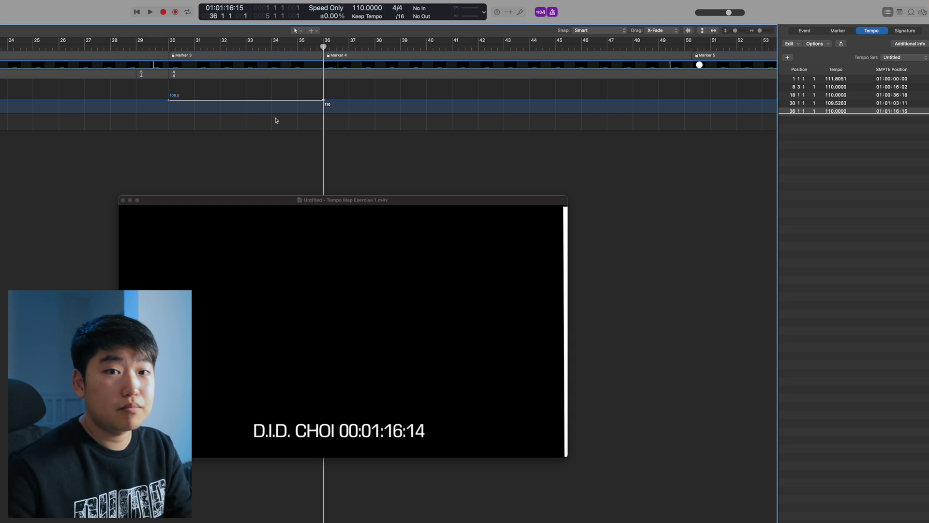
{"action": "key", "text": "super+Right"}
{"action": "key", "text": "super+Right"}
{"action": "key", "text": "super+Right"}
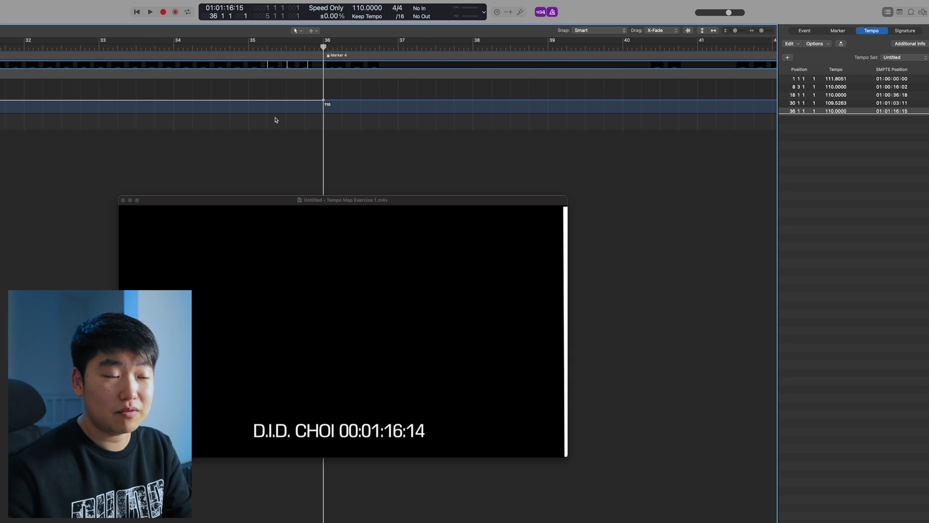
{"action": "scroll", "coordinate": [304, 129], "scroll_direction": "down", "scroll_amount": 4}
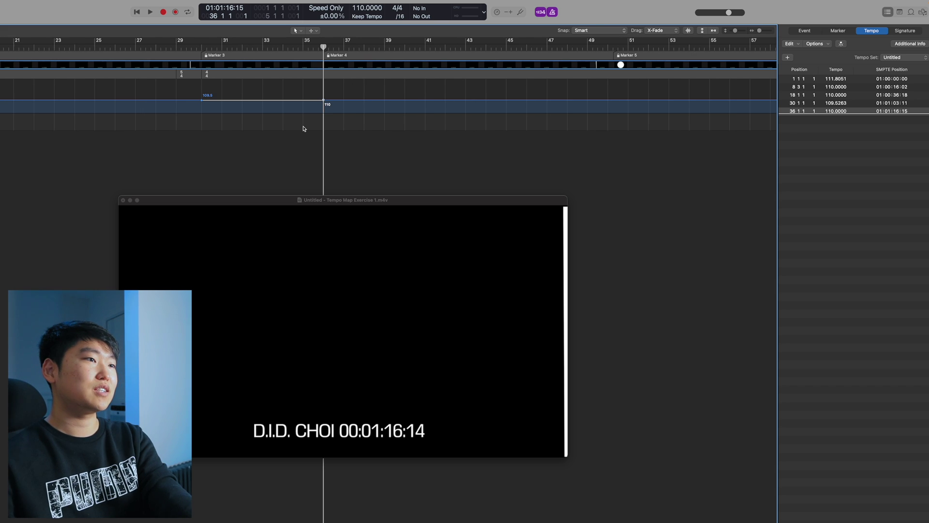
Mark bars 30 to 36 as the cycle range, switch cycling off, and place the playhead at bar 35, beat 3
{"action": "left_click_drag", "start_coordinate": [202, 41], "coordinate": [315, 40]}
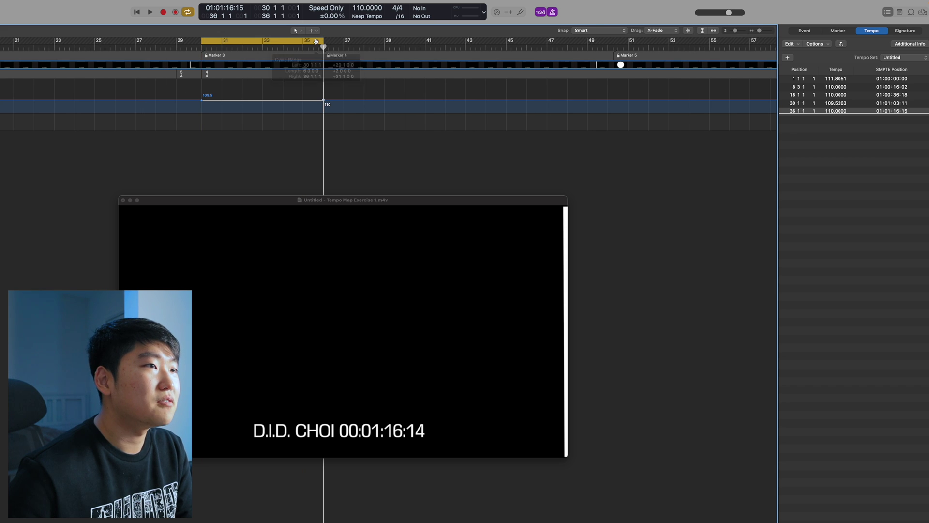
{"action": "left_click", "coordinate": [314, 41]}
{"action": "left_click", "coordinate": [314, 47]}
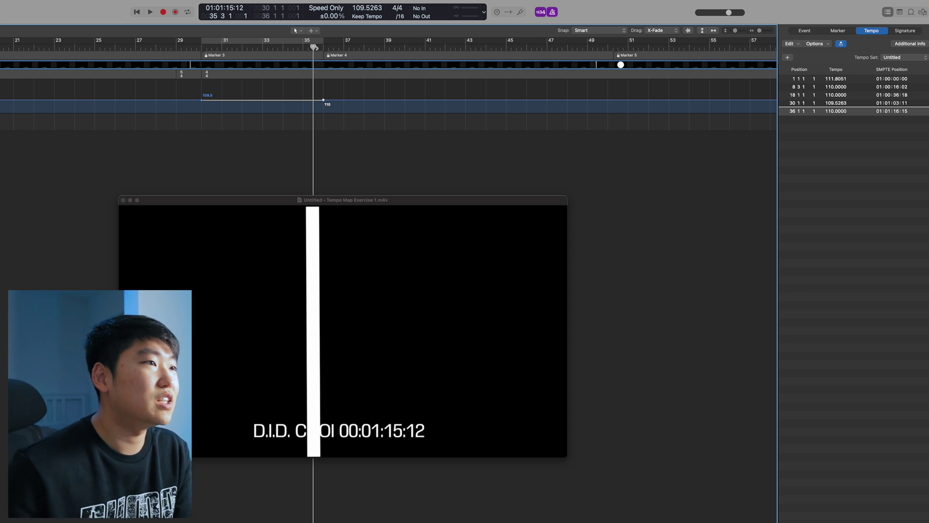
Follow the timeline from bar 36 to Marker 5 and check which beat of bar 50 the marker falls nearest
{"action": "key", "text": "super+Right"}
{"action": "key", "text": "super+Right"}
{"action": "left_click", "coordinate": [348, 47]}
{"action": "key", "text": "super+Left"}
{"action": "key", "text": "super+Left"}
{"action": "scroll", "coordinate": [349, 47], "scroll_direction": "right", "scroll_amount": 8}
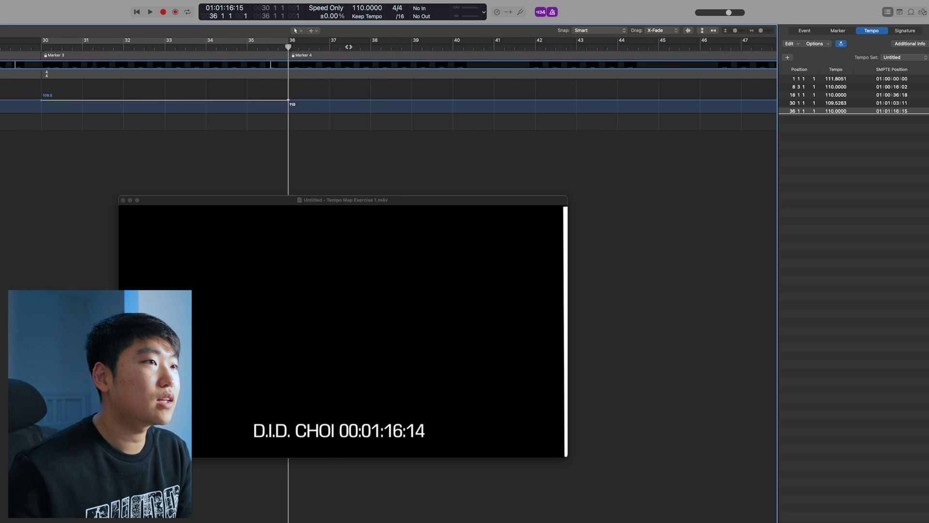
{"action": "scroll", "coordinate": [349, 47], "scroll_direction": "right", "scroll_amount": 1}
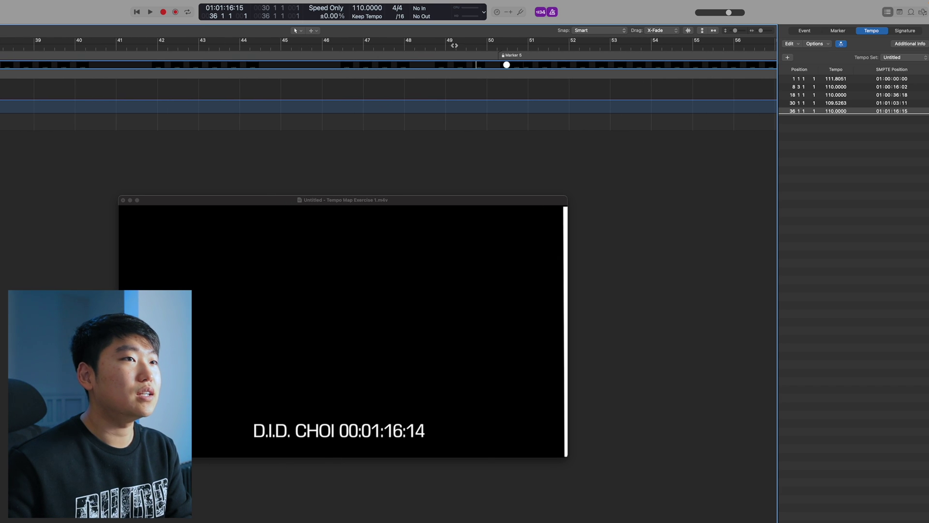
{"action": "left_click", "coordinate": [491, 46]}
{"action": "left_click", "coordinate": [501, 46]}
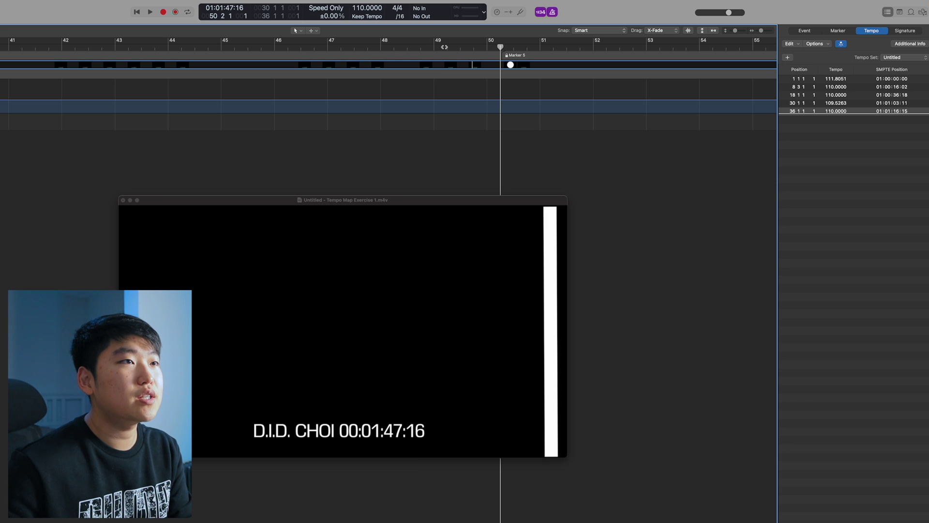
Insert a 5/4 time signature at bar 49 and return to 4/4 at bar 50, just before Marker 5
{"action": "left_click", "coordinate": [440, 47]}
{"action": "left_click", "coordinate": [434, 47]}
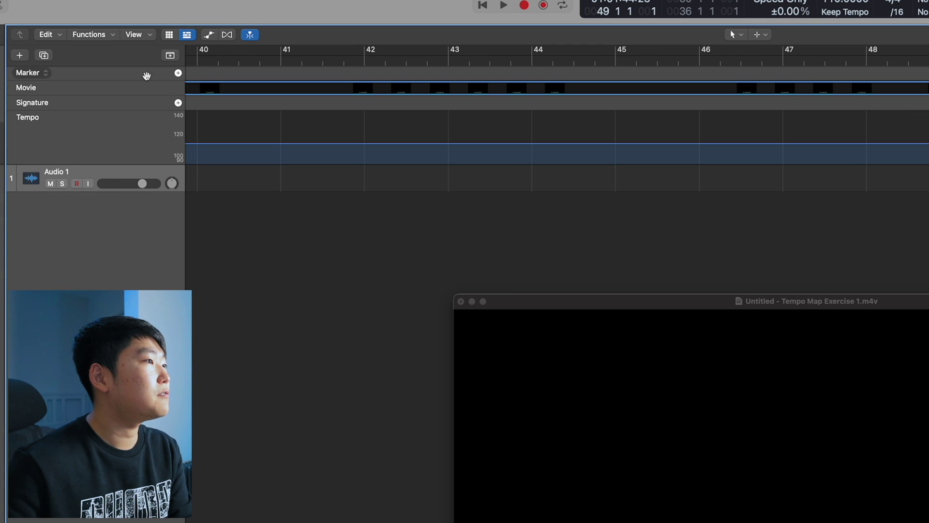
{"action": "left_click", "coordinate": [178, 103]}
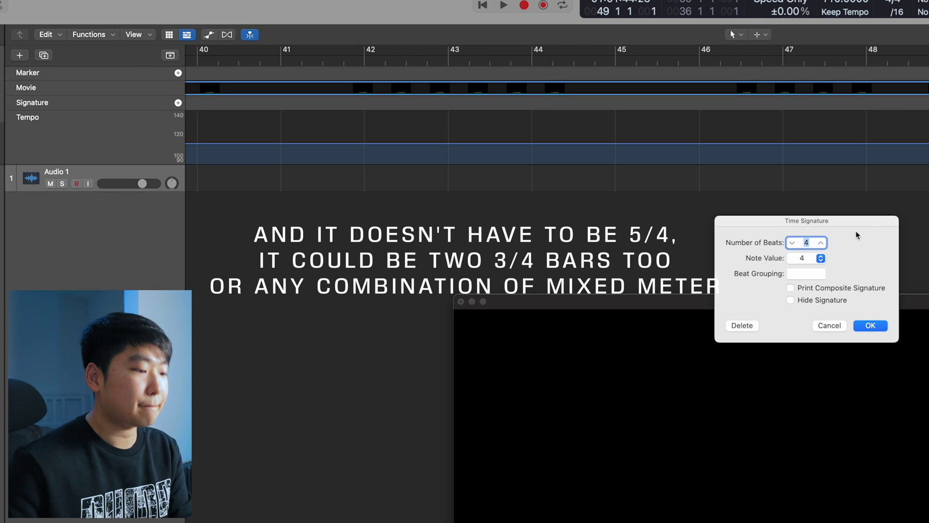
{"action": "type", "text": "5"}
{"action": "key", "text": "Return"}
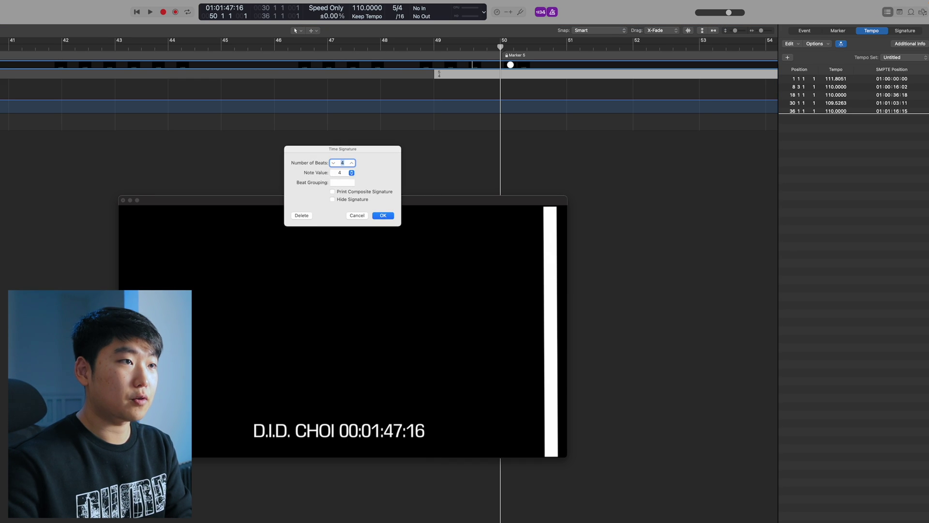
{"action": "type", "text": "4"}
{"action": "key", "text": "Return"}
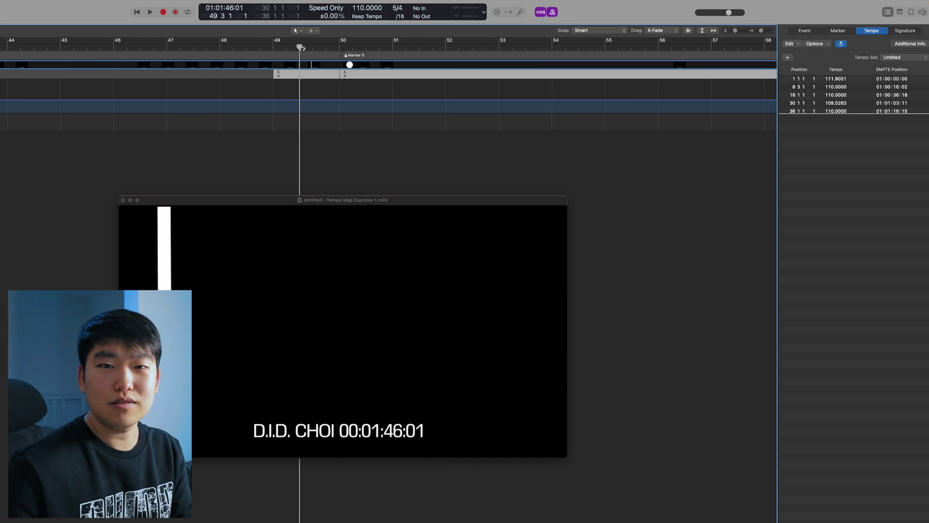
Add a tempo event of 110 BPM at 50 1 1 1, just before Marker 5
{"action": "key", "text": "super+Right"}
{"action": "key", "text": "super+Right"}
{"action": "key", "text": "super+Right"}
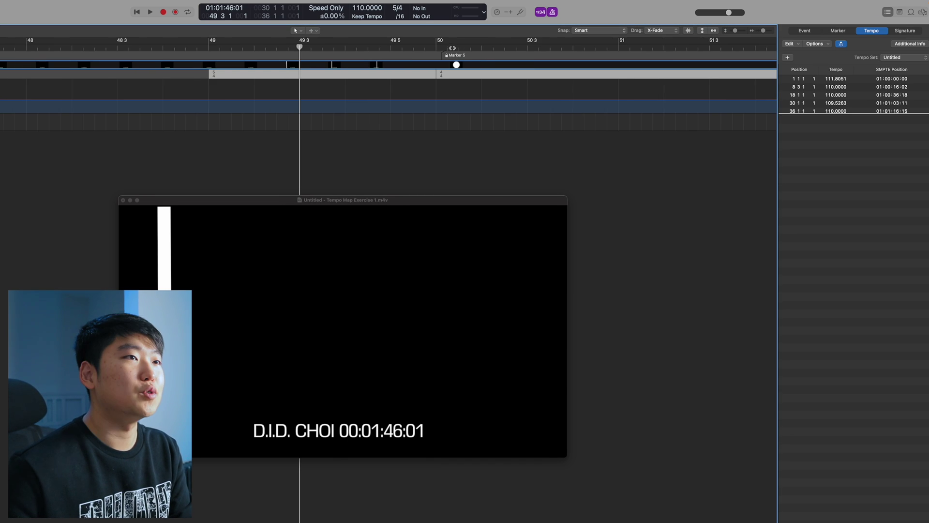
{"action": "left_click", "coordinate": [436, 47]}
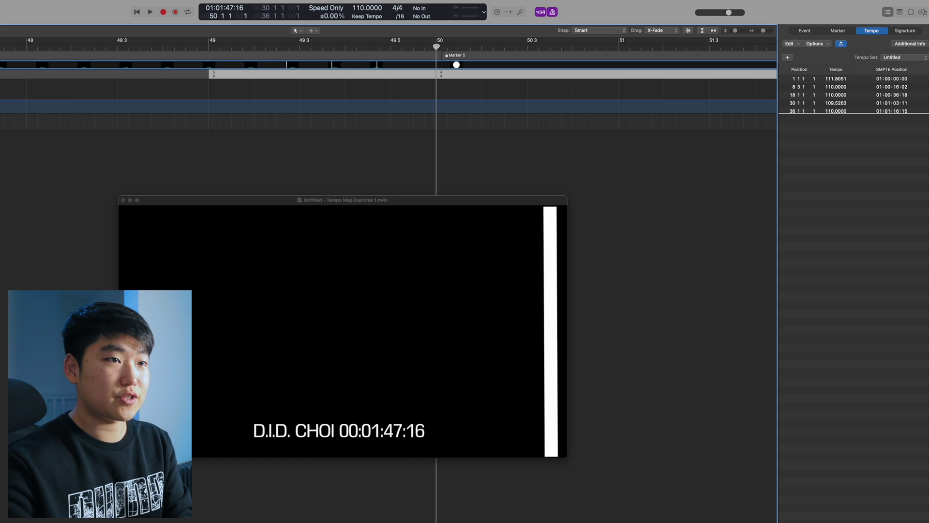
{"action": "mouse_move", "coordinate": [437, 46]}
{"action": "left_mouse_down"}
{"action": "mouse_move", "coordinate": [425, 46]}
{"action": "mouse_move", "coordinate": [436, 46]}
{"action": "left_mouse_up"}
{"action": "scroll", "coordinate": [437, 46], "scroll_direction": "right", "scroll_amount": 3}
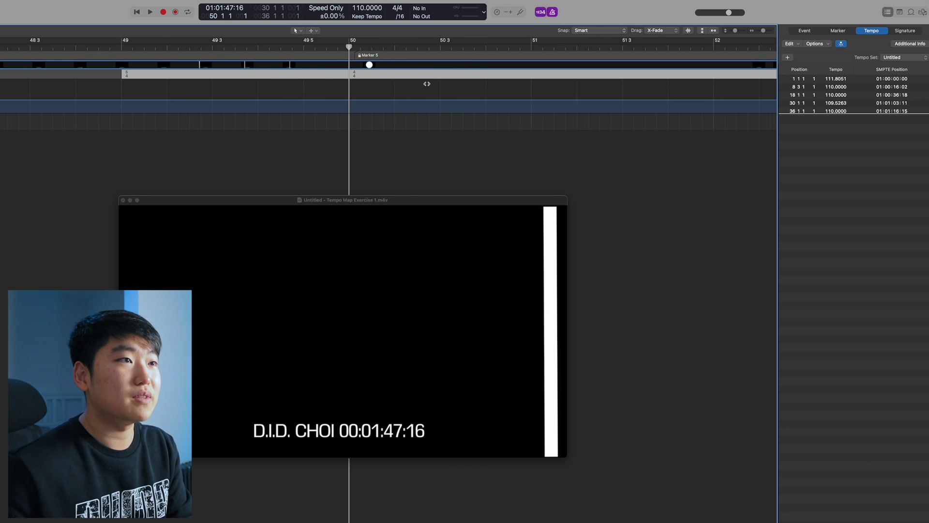
{"action": "left_click", "coordinate": [350, 102]}
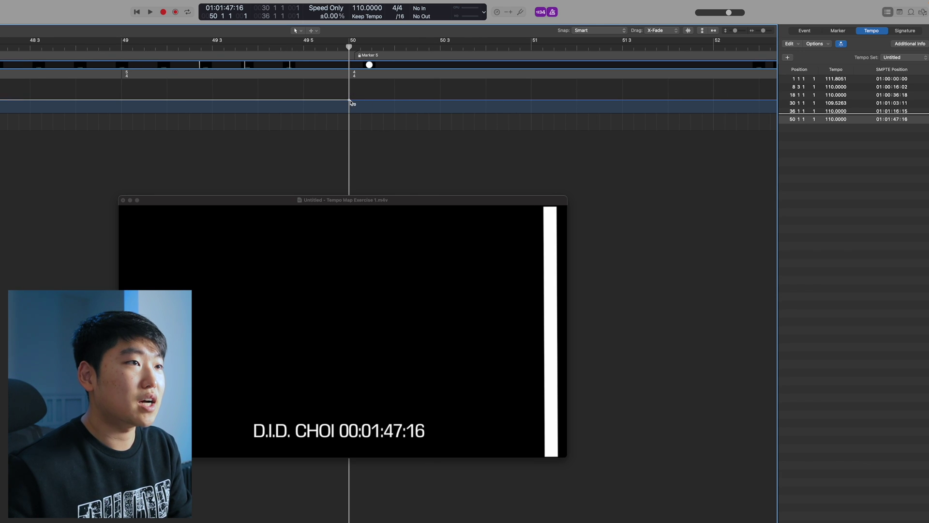
Check Marker 5's listed position and set the SMPTE position of the tempo event at bar 50 to 01:01:47:18
{"action": "left_click", "coordinate": [837, 31]}
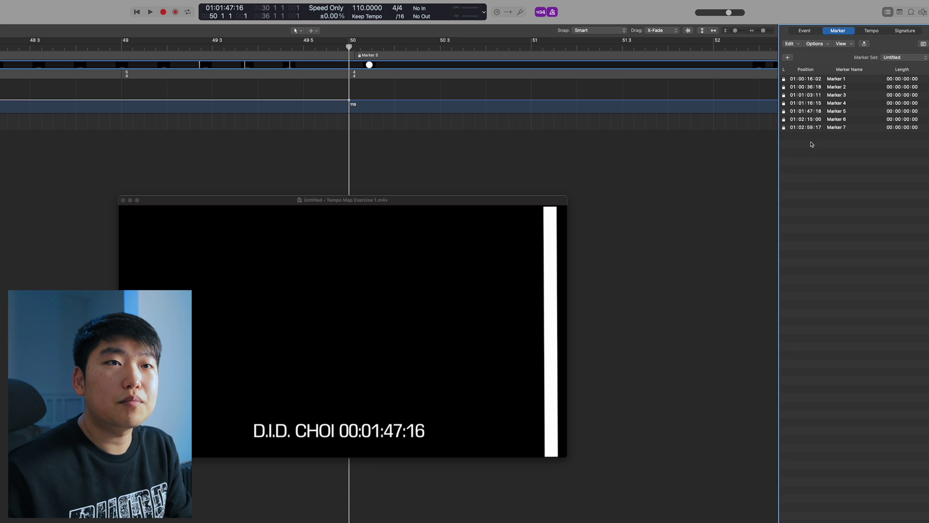
{"action": "left_click", "coordinate": [830, 111]}
{"action": "left_click", "coordinate": [871, 31]}
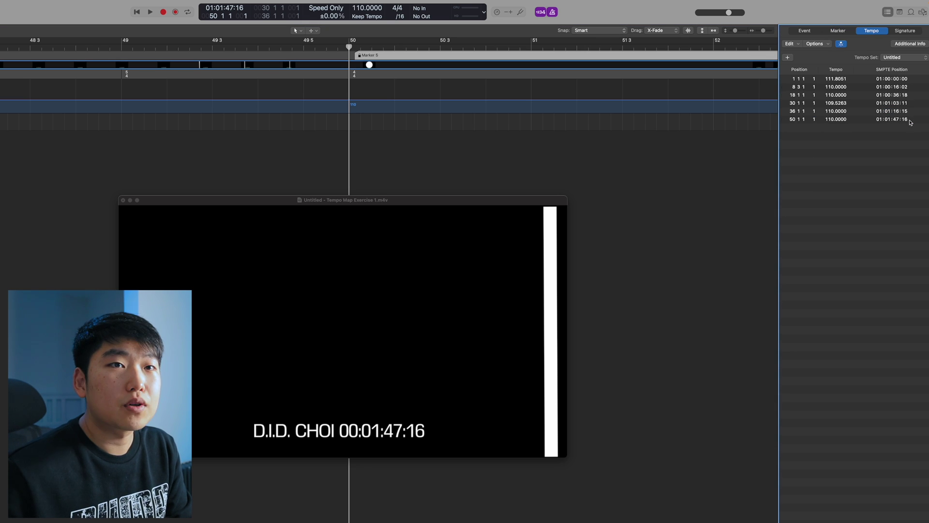
{"action": "double_click", "coordinate": [909, 120]}
{"action": "left_click", "coordinate": [915, 119]}
{"action": "key", "text": "BackSpace"}
{"action": "type", "text": "8"}
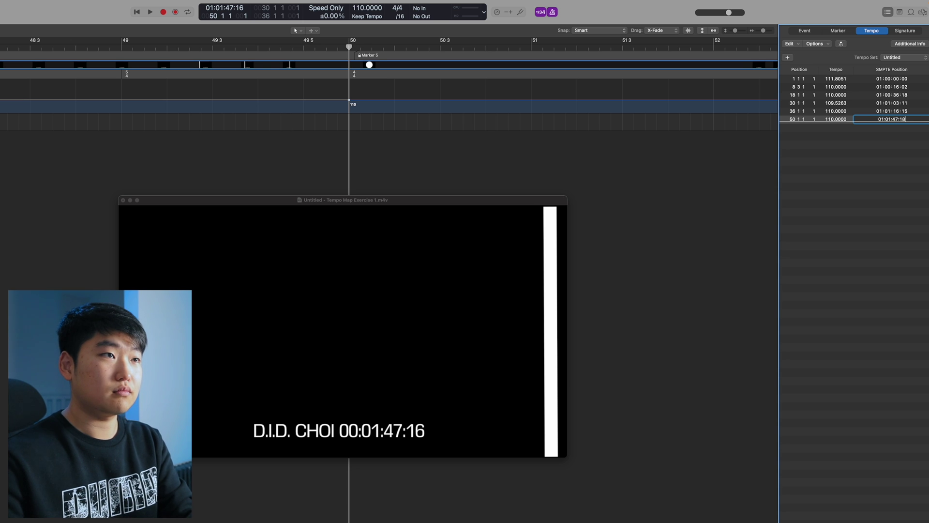
{"action": "key", "text": "Return"}
{"action": "left_click", "coordinate": [836, 112]}
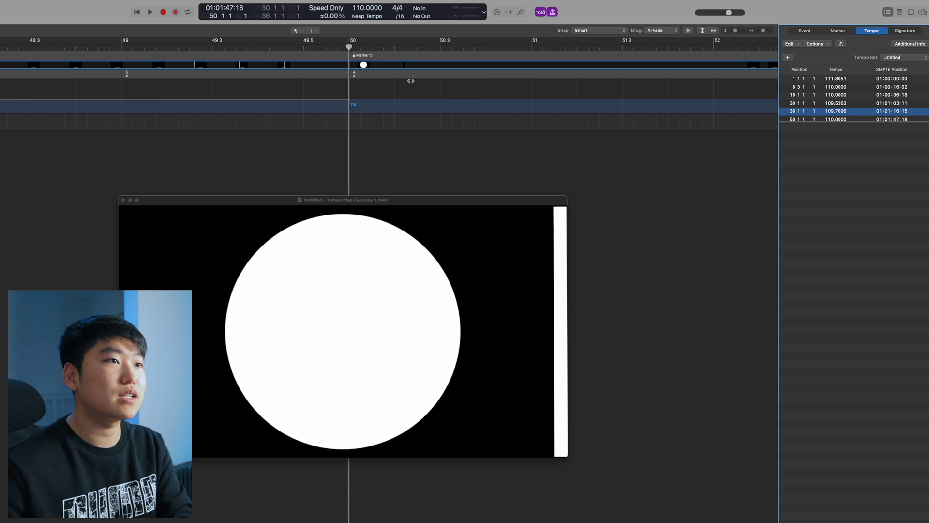
Examine how Marker 6 falls relative to beat 3 of bar 62, and look over the stretch up to Marker 7
{"action": "scroll", "coordinate": [404, 136], "scroll_direction": "down", "scroll_amount": 6}
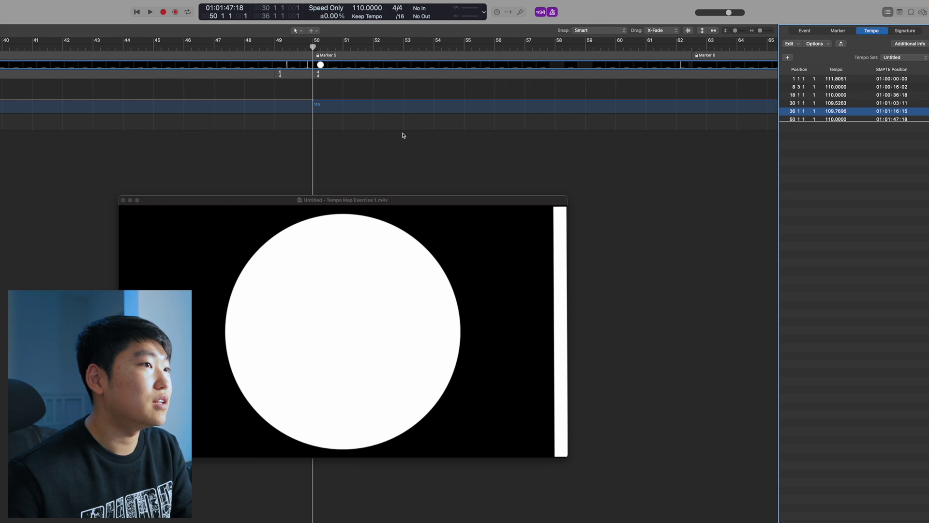
{"action": "scroll", "coordinate": [402, 137], "scroll_direction": "down", "scroll_amount": 3}
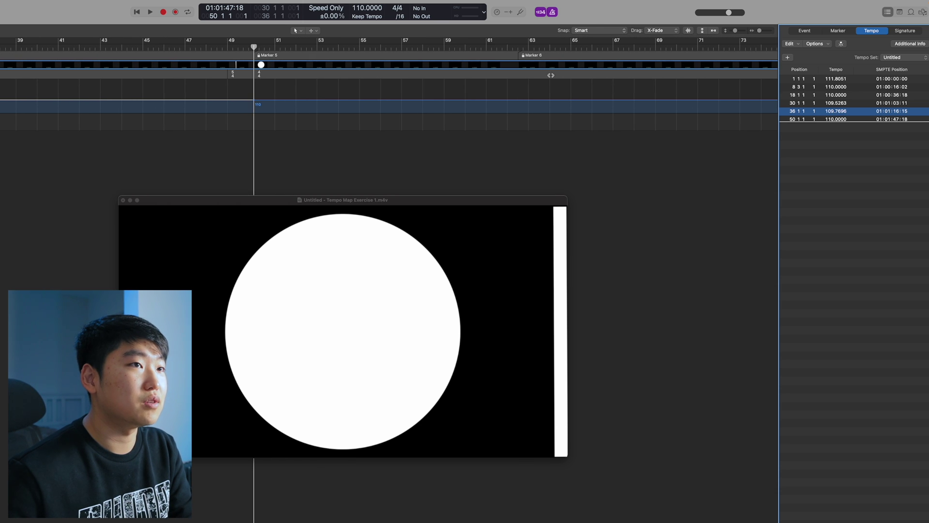
{"action": "left_click", "coordinate": [516, 48]}
{"action": "scroll", "coordinate": [518, 48], "scroll_direction": "up", "scroll_amount": 6}
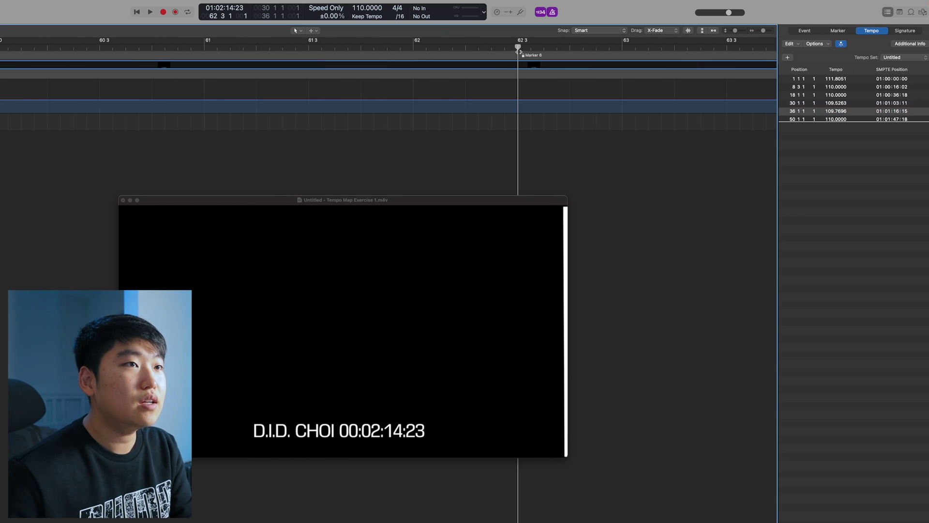
{"action": "scroll", "coordinate": [569, 86], "scroll_direction": "down", "scroll_amount": 1}
{"action": "left_click", "coordinate": [506, 48]}
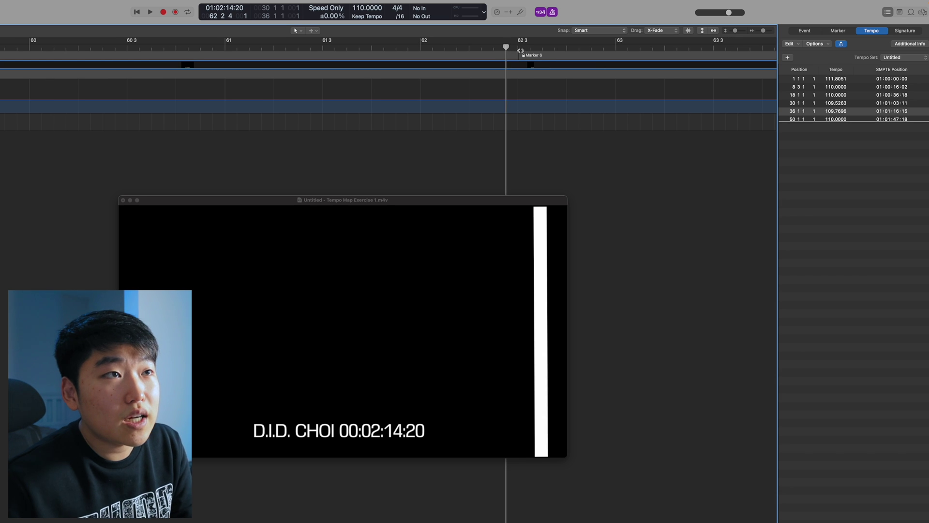
{"action": "left_click", "coordinate": [518, 48]}
{"action": "scroll", "coordinate": [518, 47], "scroll_direction": "up", "scroll_amount": 10}
{"action": "scroll", "coordinate": [517, 47], "scroll_direction": "down", "scroll_amount": 10}
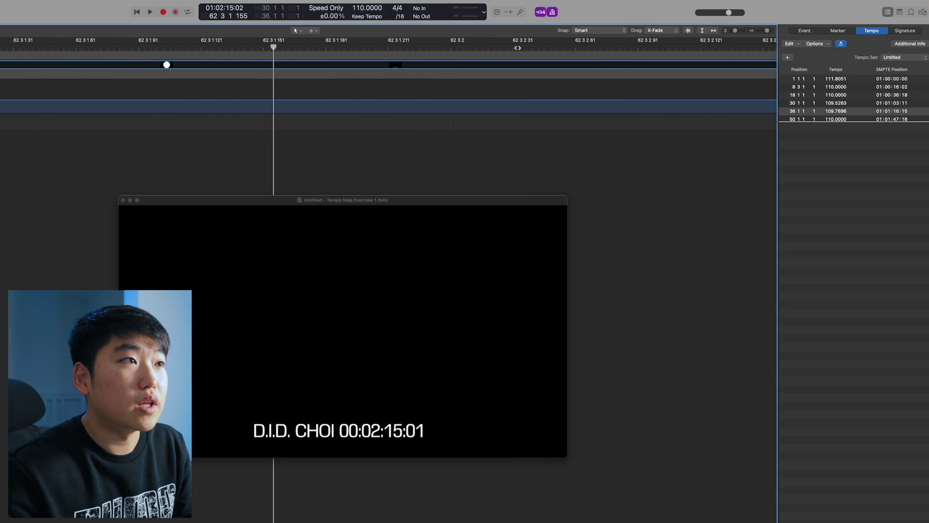
{"action": "scroll", "coordinate": [518, 48], "scroll_direction": "down", "scroll_amount": 3}
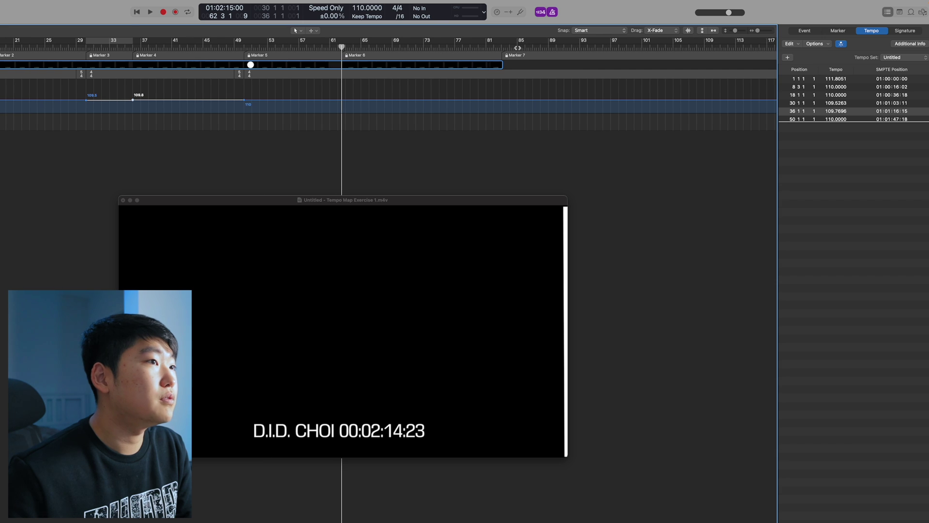
{"action": "left_click", "coordinate": [496, 45]}
{"action": "scroll", "coordinate": [495, 45], "scroll_direction": "up", "scroll_amount": 6}
{"action": "scroll", "coordinate": [521, 48], "scroll_direction": "down", "scroll_amount": 4}
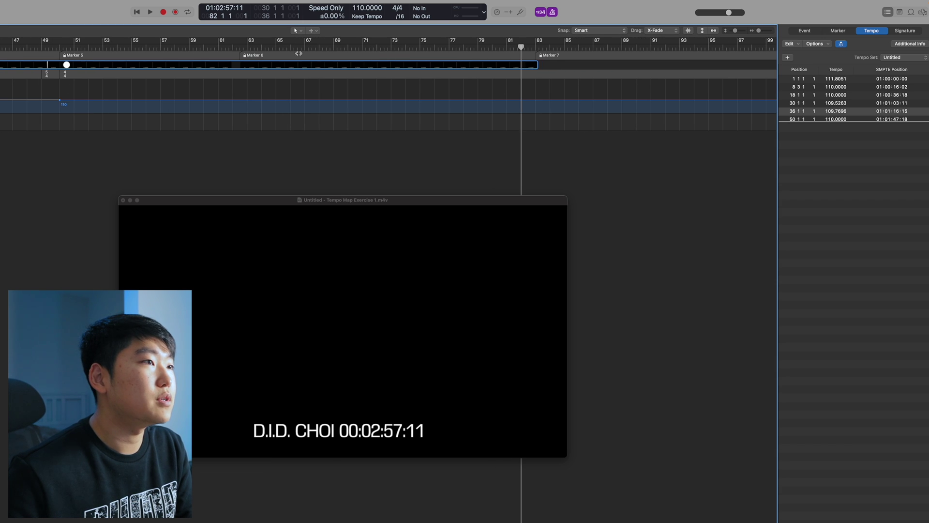
Add a tempo event of 110 BPM at 62 3 3 1, near Marker 6
{"action": "left_click", "coordinate": [243, 46]}
{"action": "left_click", "coordinate": [220, 47]}
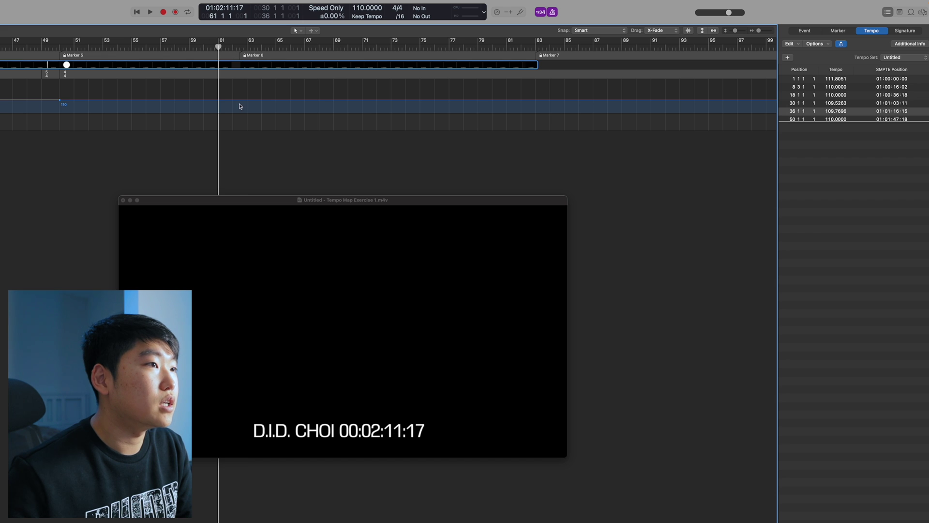
{"action": "left_click", "coordinate": [241, 100]}
Compare Marker 7 with the downbeat of bar 83 up close, stepping the playhead back and forth around the downbeat
{"action": "left_click", "coordinate": [538, 56]}
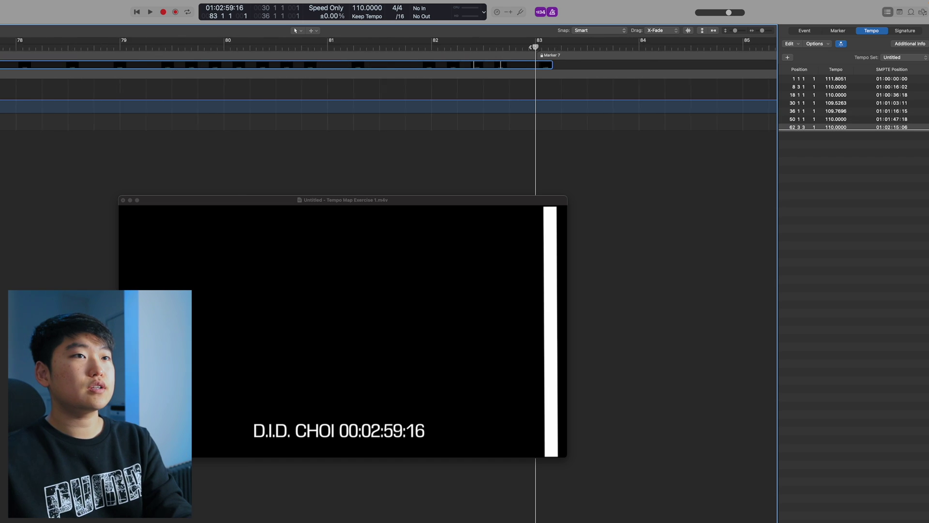
{"action": "scroll", "coordinate": [545, 48], "scroll_direction": "up", "scroll_amount": 5}
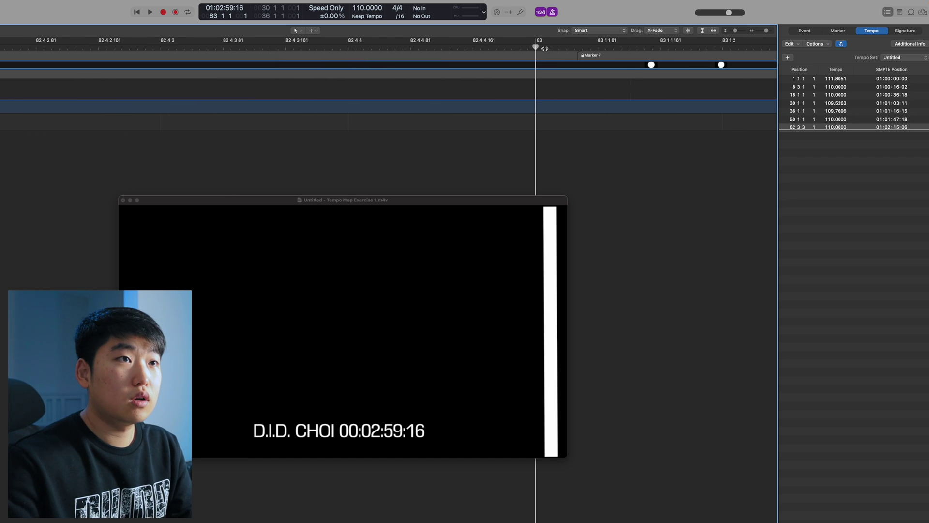
{"action": "key", "text": "alt+period"}
{"action": "key", "text": "alt+period"}
{"action": "key", "text": "alt+period"}
{"action": "key", "text": "alt+comma"}
{"action": "key", "text": "alt+comma"}
{"action": "key", "text": "alt+comma"}
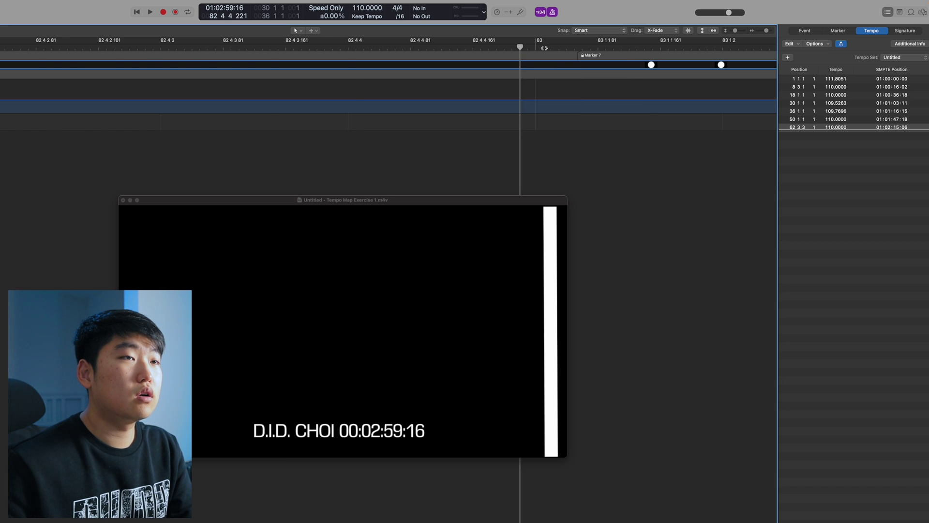
Add a tempo event of 110 BPM at 83 1 1 1, just before Marker 7
{"action": "scroll", "coordinate": [544, 49], "scroll_direction": "down", "scroll_amount": 3}
{"action": "left_click", "coordinate": [523, 47]}
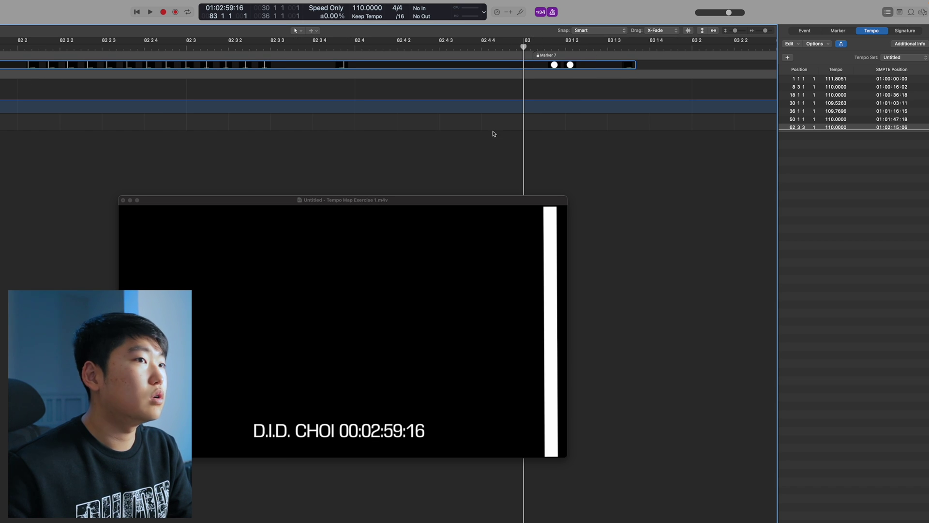
{"action": "left_click", "coordinate": [461, 47]}
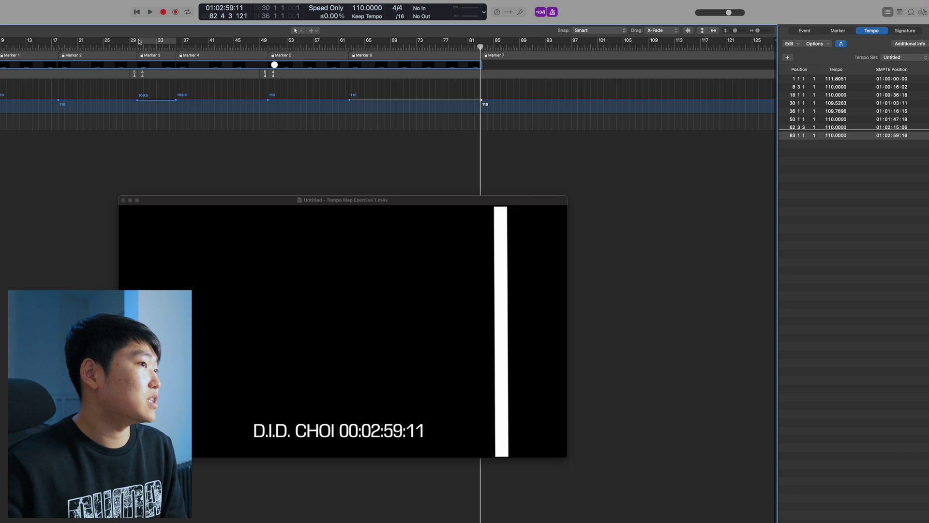
Examine the stretch from Marker 4 to Marker 7, looking closely at bar 62 beat 3 near Marker 6
{"action": "left_click", "coordinate": [176, 48]}
{"action": "key", "text": "super+Right"}
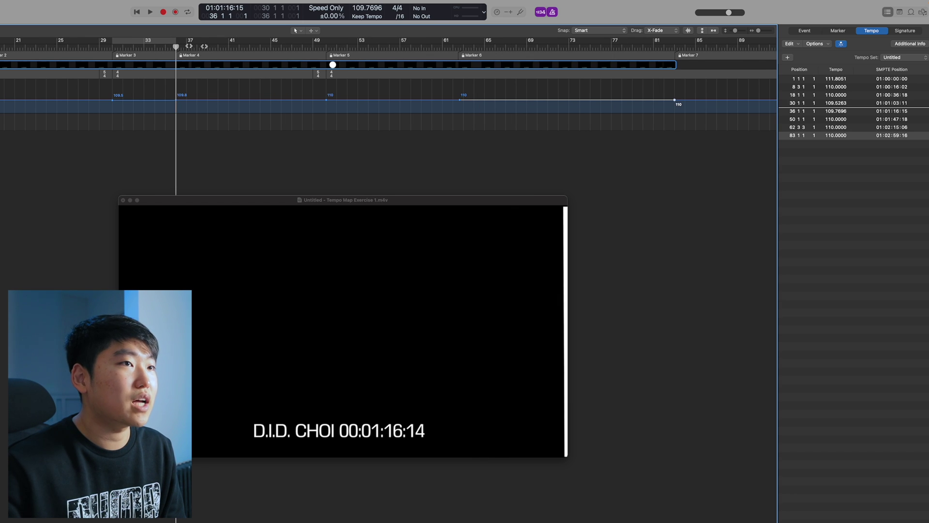
{"action": "left_click", "coordinate": [453, 48]}
{"action": "key", "text": "super+Right"}
{"action": "key", "text": "super+Right"}
{"action": "key", "text": "super+Right"}
{"action": "key", "text": "super+Right"}
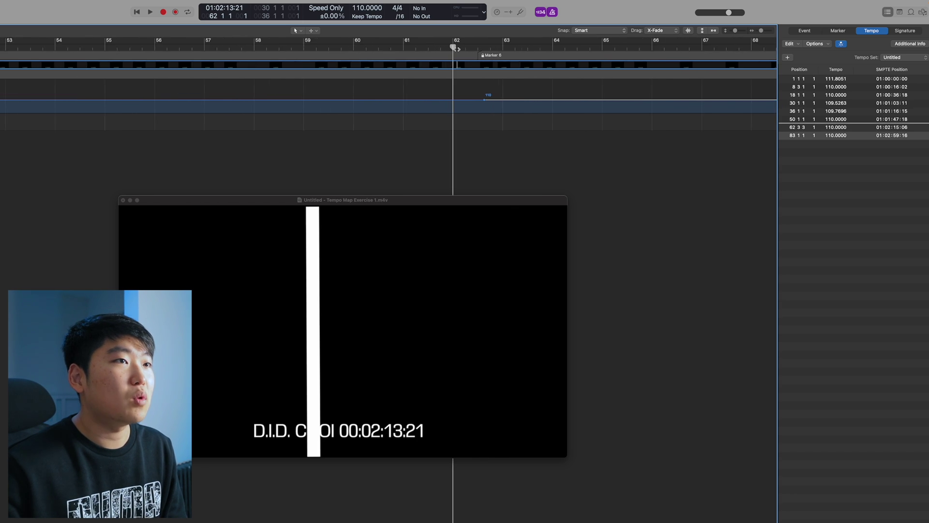
{"action": "left_click", "coordinate": [478, 47]}
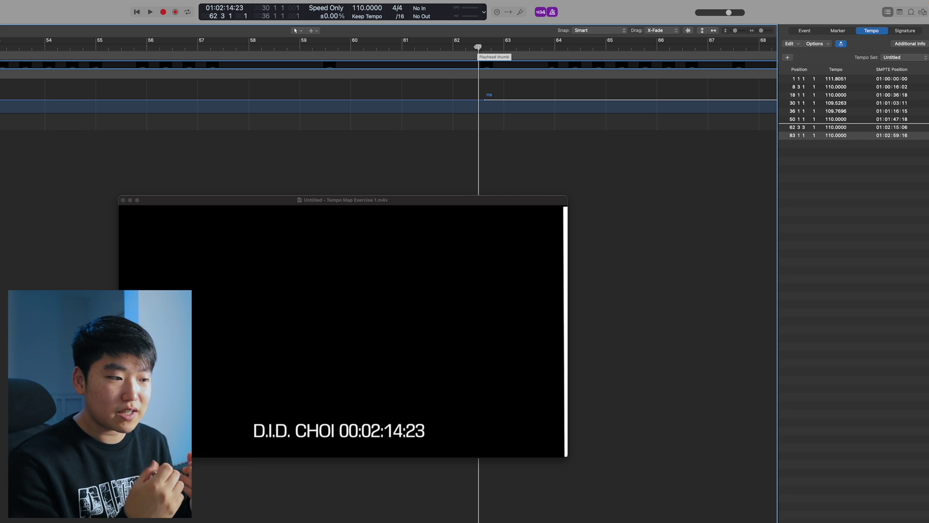
{"action": "scroll", "coordinate": [478, 47], "scroll_direction": "down", "scroll_amount": 4}
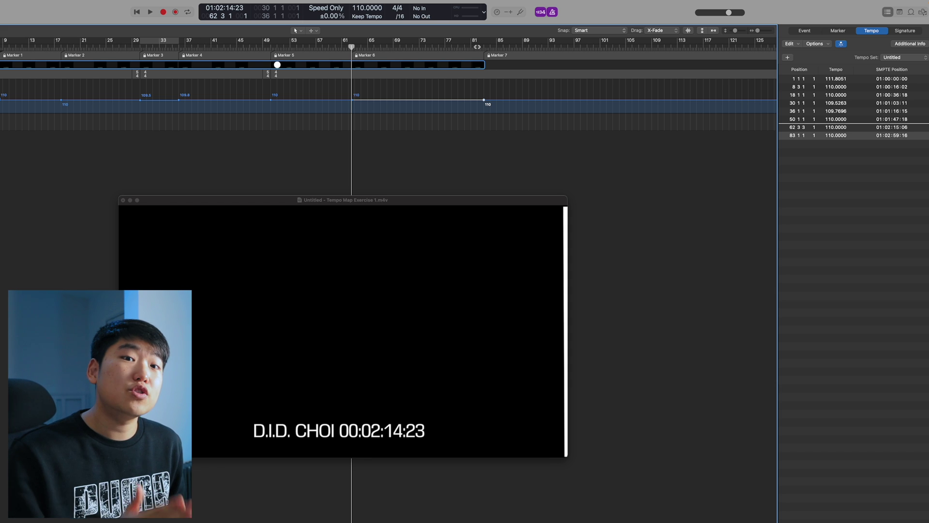
{"action": "scroll", "coordinate": [477, 47], "scroll_direction": "up", "scroll_amount": 5}
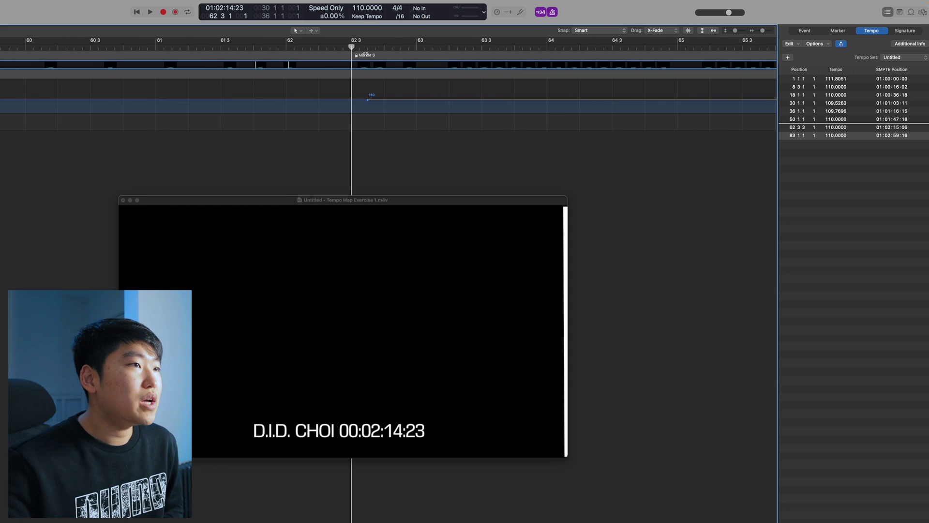
Try adding an extra marker at 61 2 4 1, ahead of Marker 6, as a spot for a tempo change
{"action": "left_click", "coordinate": [203, 49]}
{"action": "scroll", "coordinate": [201, 48], "scroll_direction": "up", "scroll_amount": 3}
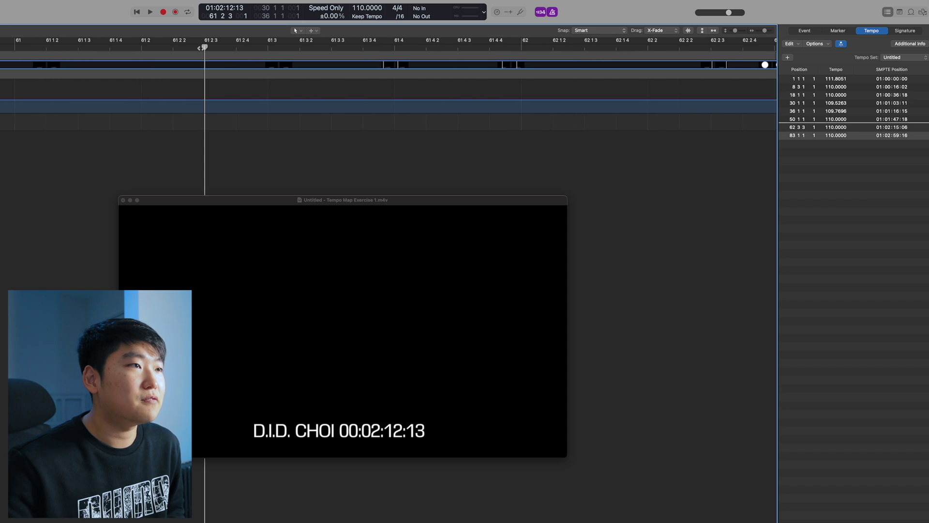
{"action": "left_click", "coordinate": [300, 45]}
{"action": "key", "text": "super+Left"}
{"action": "key", "text": "super+Left"}
{"action": "key", "text": "super+Left"}
{"action": "key", "text": "super+Left"}
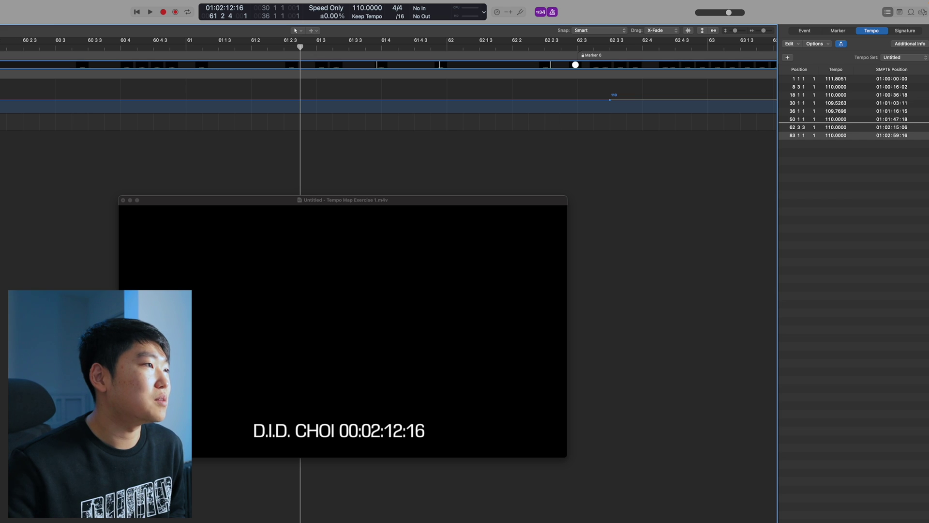
{"action": "key", "text": "alt+apostrophe"}
{"action": "key", "text": "super+Left"}
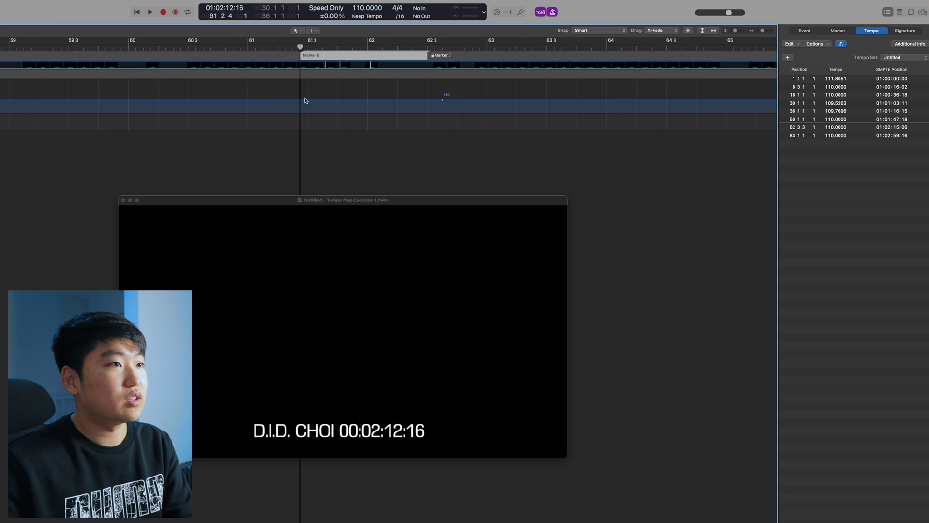
{"action": "left_click", "coordinate": [265, 51]}
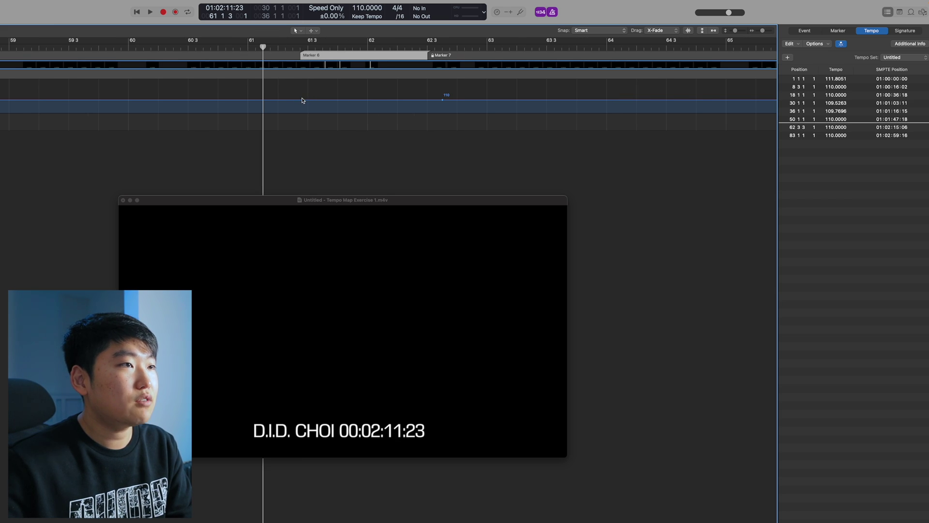
{"action": "left_click", "coordinate": [302, 100]}
{"action": "left_click_drag", "start_coordinate": [308, 101], "coordinate": [300, 102]}
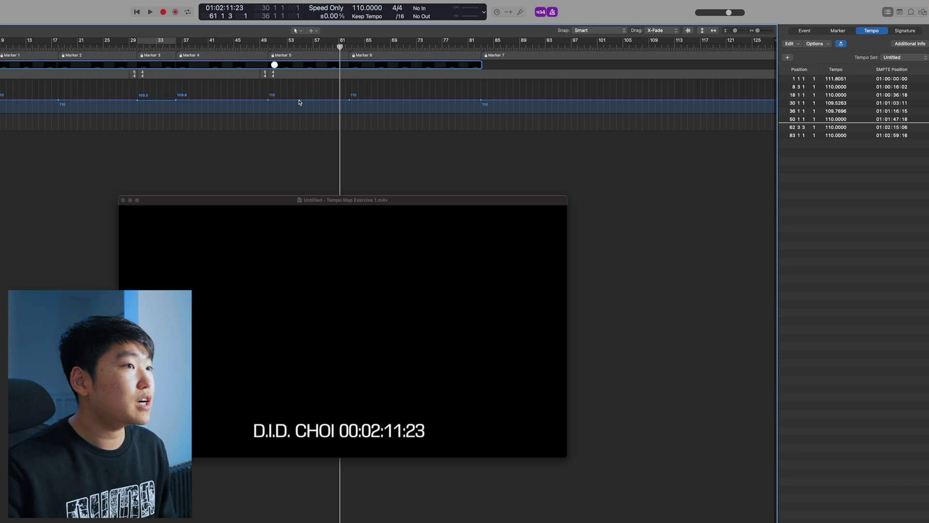
Select Marker 1 and show the Beat Mapping global track
{"action": "left_click", "coordinate": [28, 58]}
{"action": "right_click", "coordinate": [68, 89]}
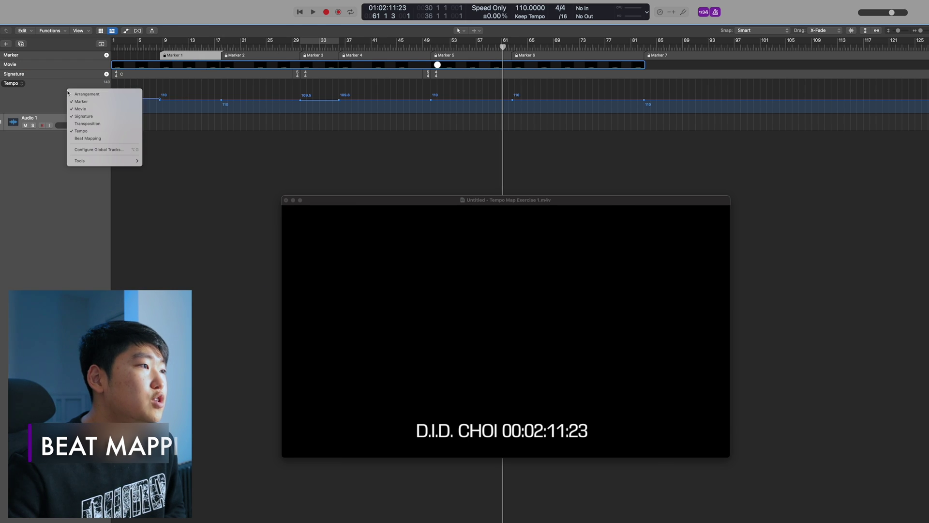
{"action": "left_click", "coordinate": [118, 138]}
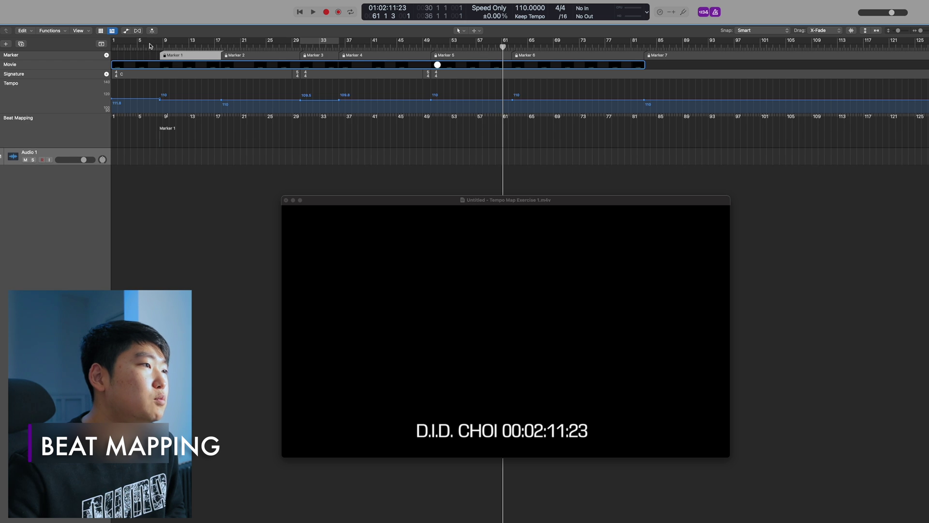
Beat-map Marker 1 to the downbeat of bar 9
{"action": "scroll", "coordinate": [149, 45], "scroll_direction": "up", "scroll_amount": 10}
{"action": "scroll", "coordinate": [149, 46], "scroll_direction": "left", "scroll_amount": 5}
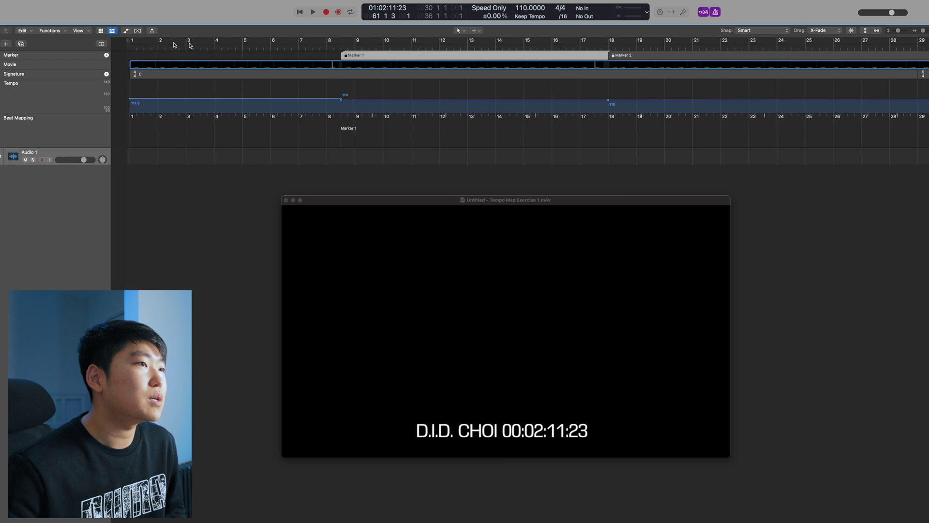
{"action": "left_click", "coordinate": [269, 46]}
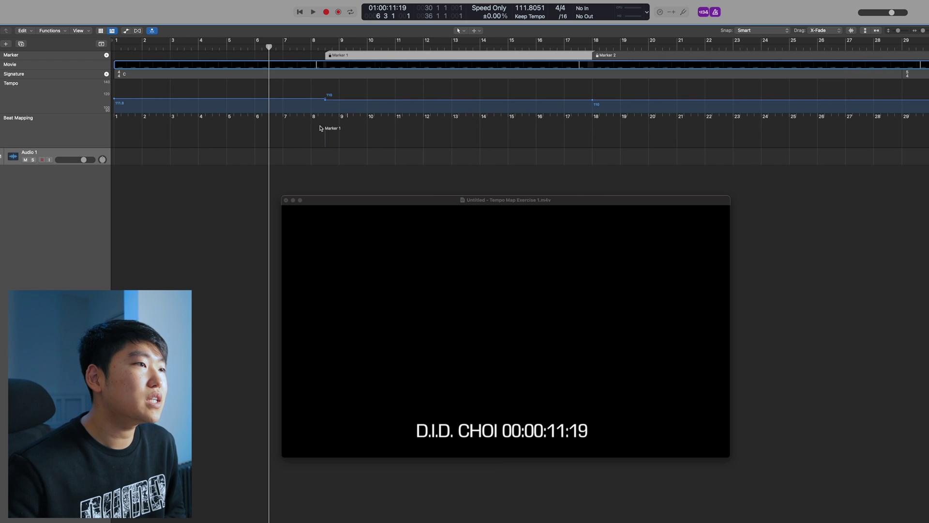
{"action": "left_click_drag", "start_coordinate": [339, 130], "coordinate": [324, 135]}
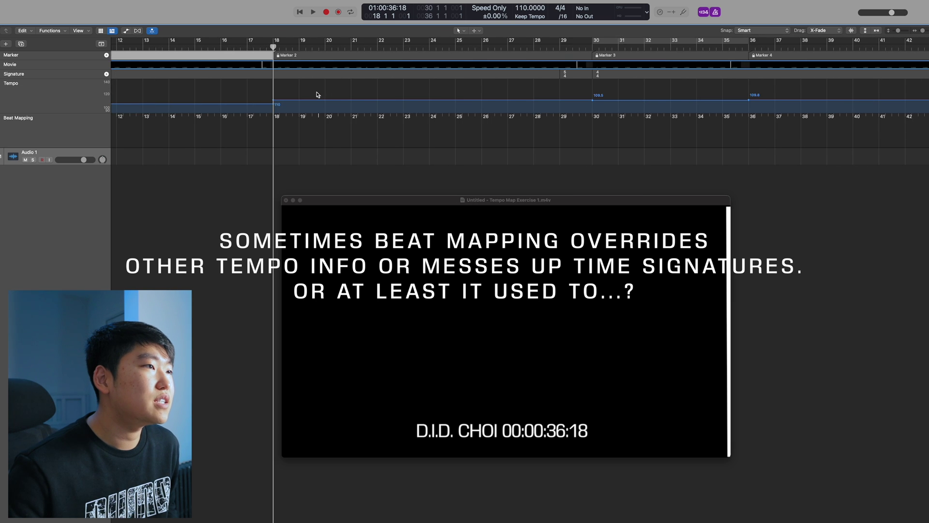
Check the tempo events and time signatures following Marker 1, playing back a short stretch between Marker 2 and Marker 3
{"action": "scroll", "coordinate": [317, 94], "scroll_direction": "down", "scroll_amount": 5}
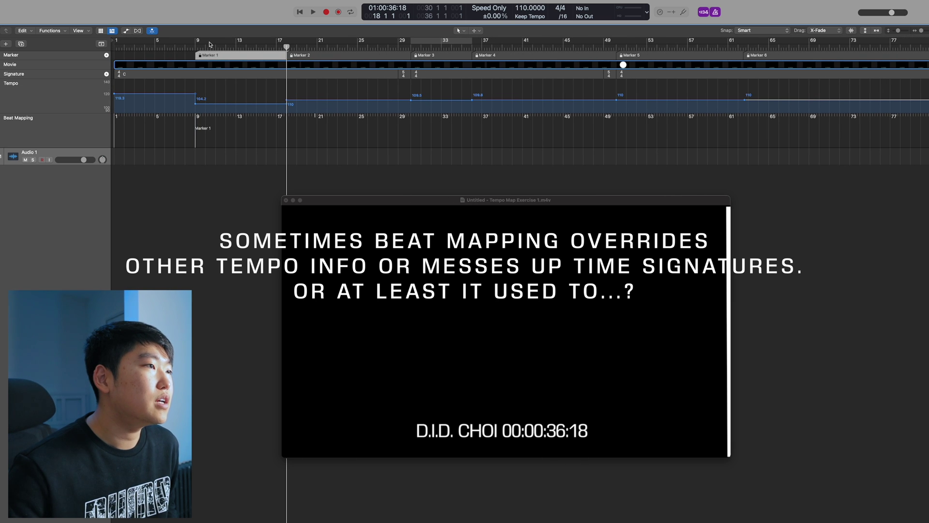
{"action": "left_click", "coordinate": [216, 45]}
{"action": "left_click", "coordinate": [338, 47]}
{"action": "key", "text": "space"}
{"action": "scroll", "coordinate": [339, 47], "scroll_direction": "up", "scroll_amount": 4}
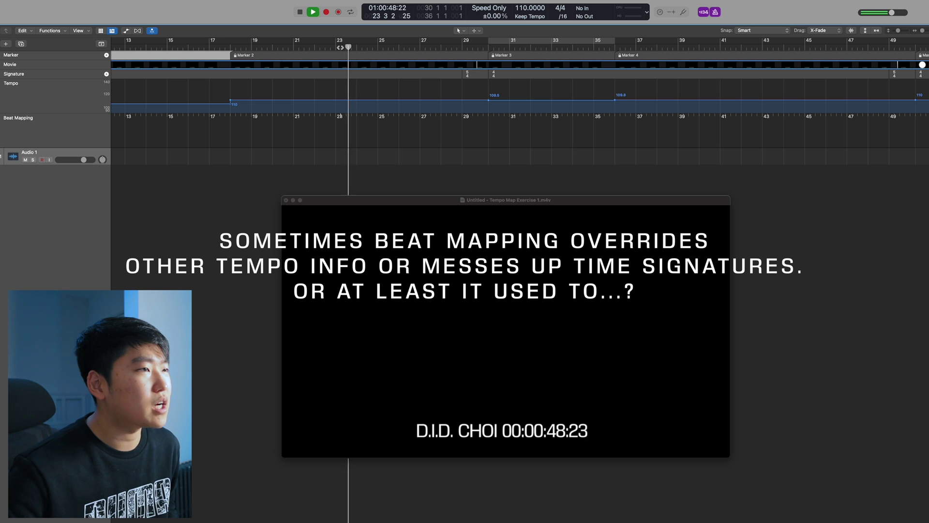
{"action": "scroll", "coordinate": [340, 47], "scroll_direction": "down", "scroll_amount": 5}
{"action": "key", "text": "space"}
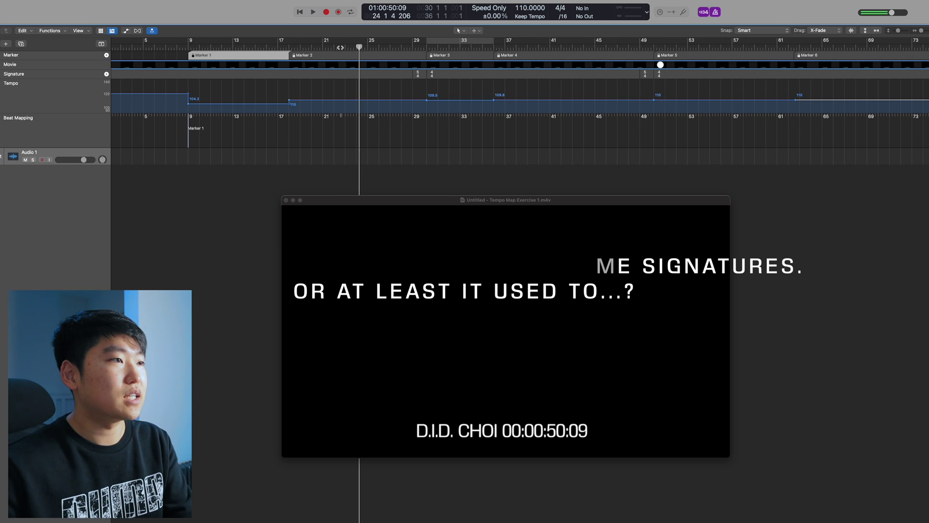